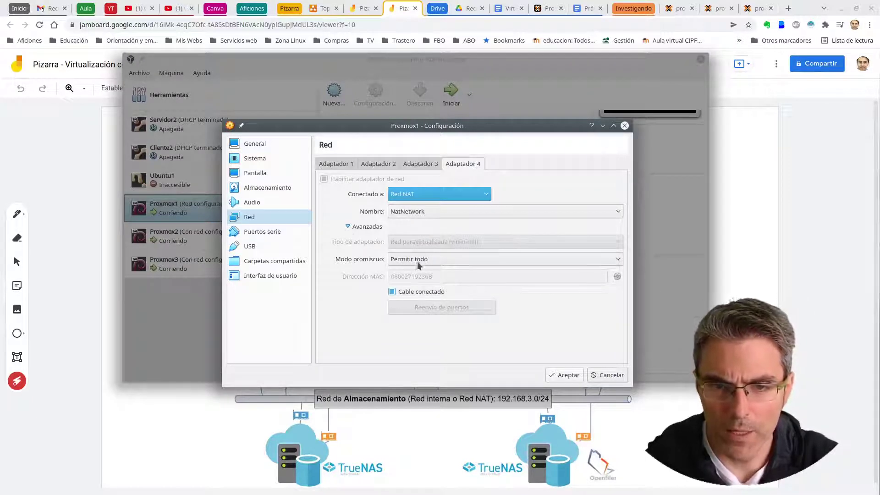
- Save Proxmox1's settings, then set promiscuous mode to Allow All on Proxmox2's adapters 1 and 4
left_click(564, 375)
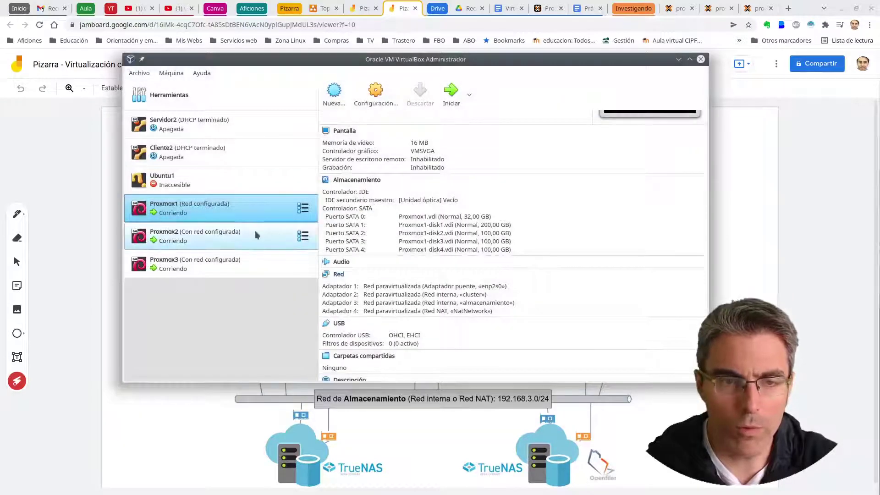
left_click(227, 241)
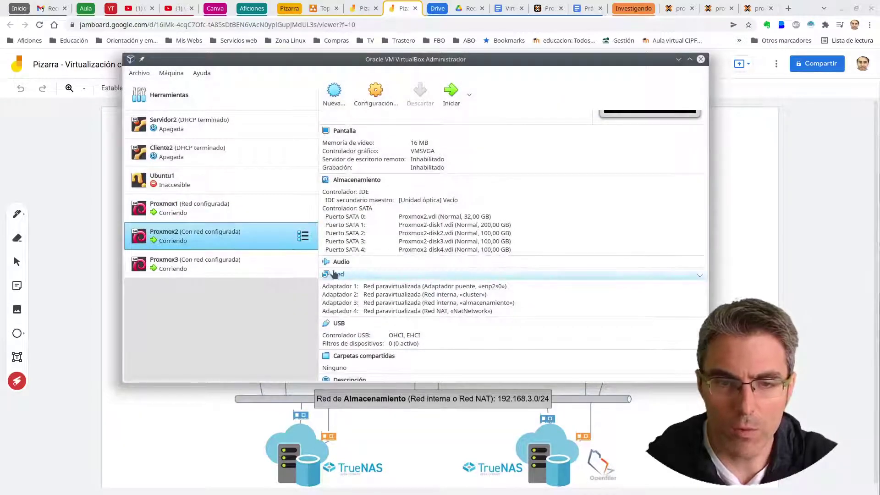
left_click(385, 275)
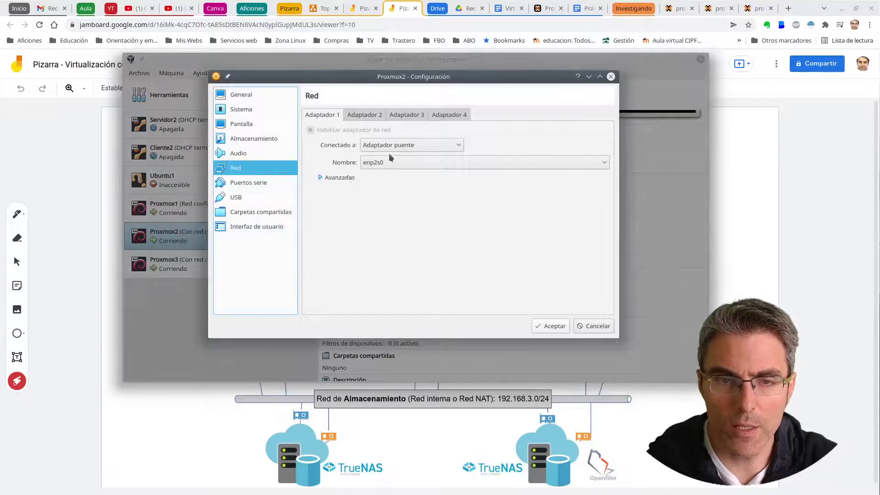
left_click(350, 177)
left_click(394, 209)
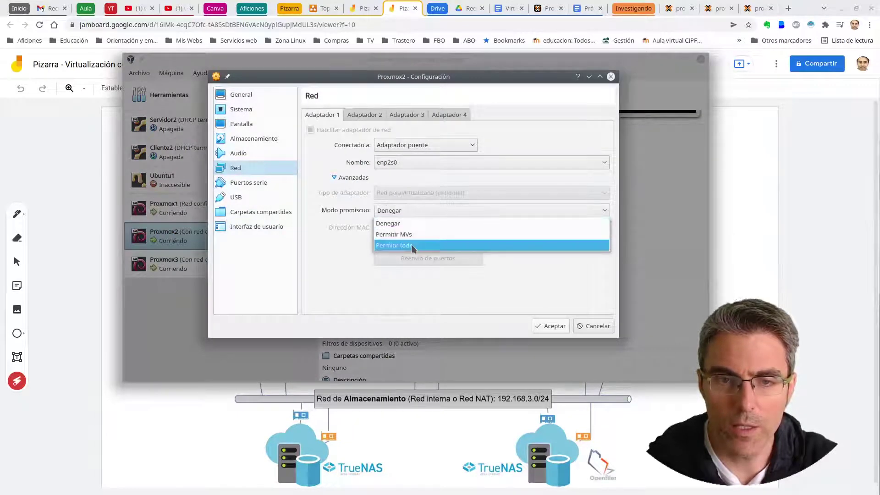
left_click(414, 248)
left_click(443, 117)
left_click(415, 211)
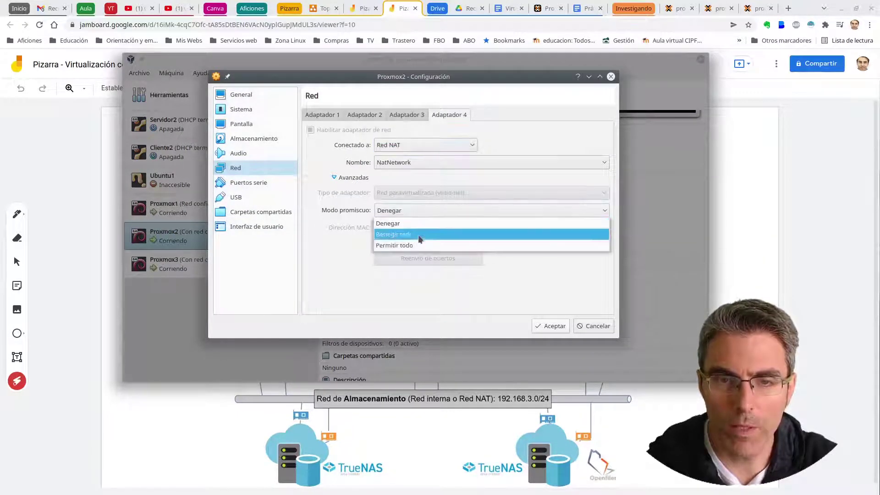
left_click(418, 245)
left_click(550, 326)
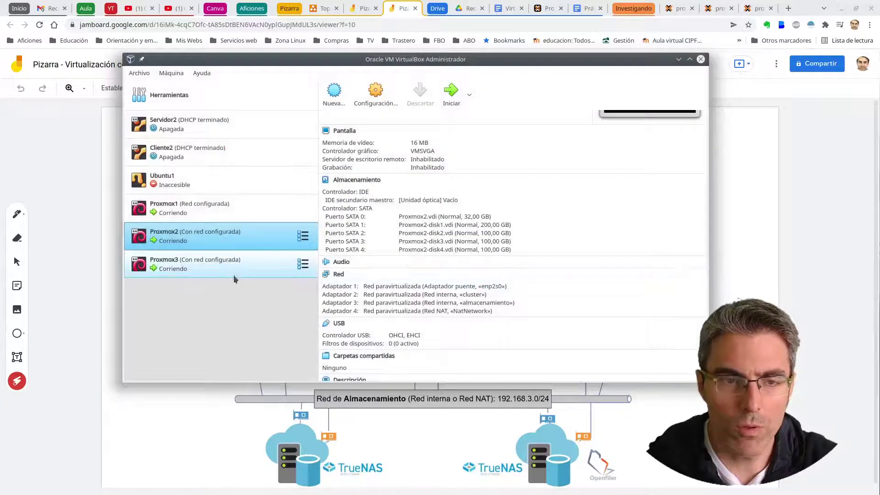
- Set promiscuous mode to Allow All on Proxmox3's bridged Adapter 1 and NatNetwork Adapter 4
left_click(299, 269)
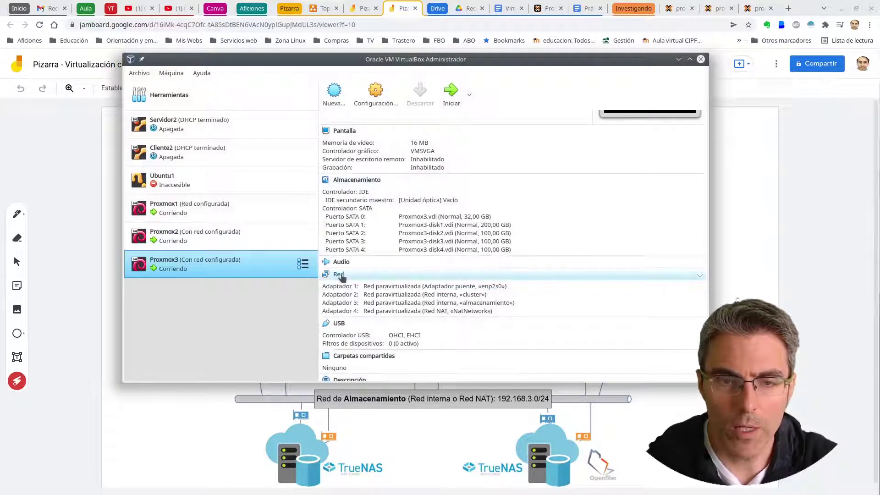
left_click(472, 298)
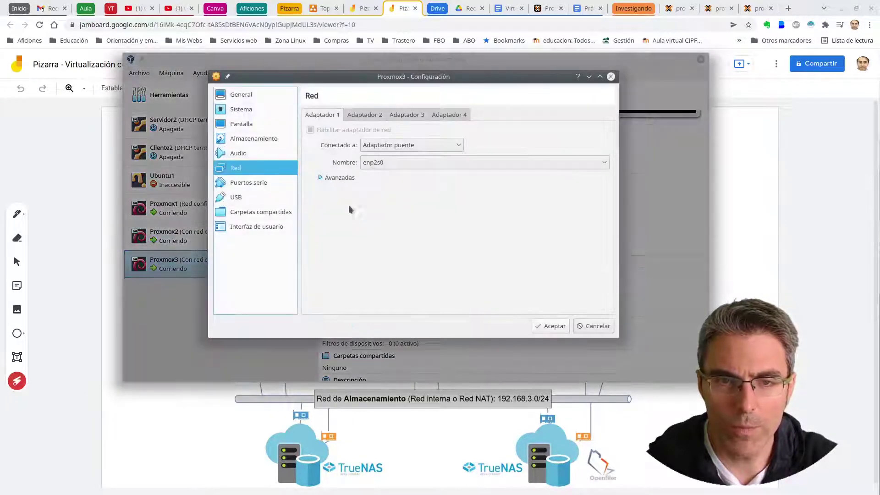
left_click(344, 177)
left_click(385, 215)
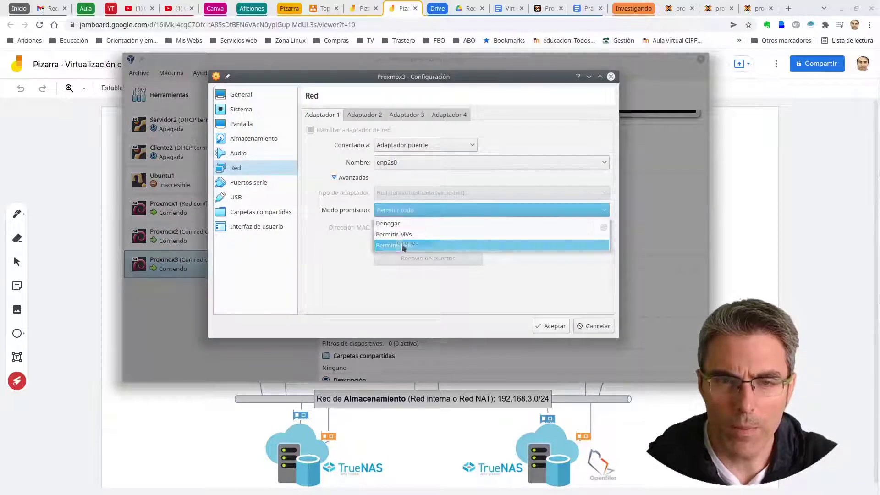
left_click(403, 246)
left_click(454, 115)
left_click(420, 210)
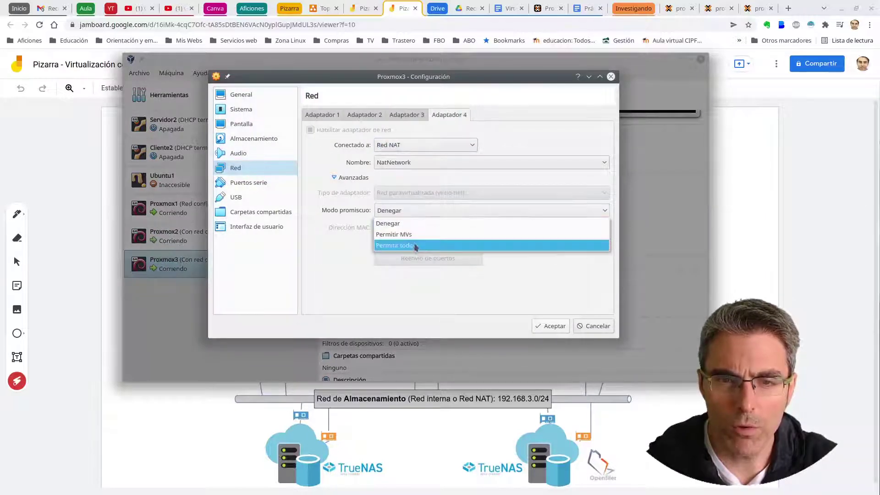
left_click(415, 245)
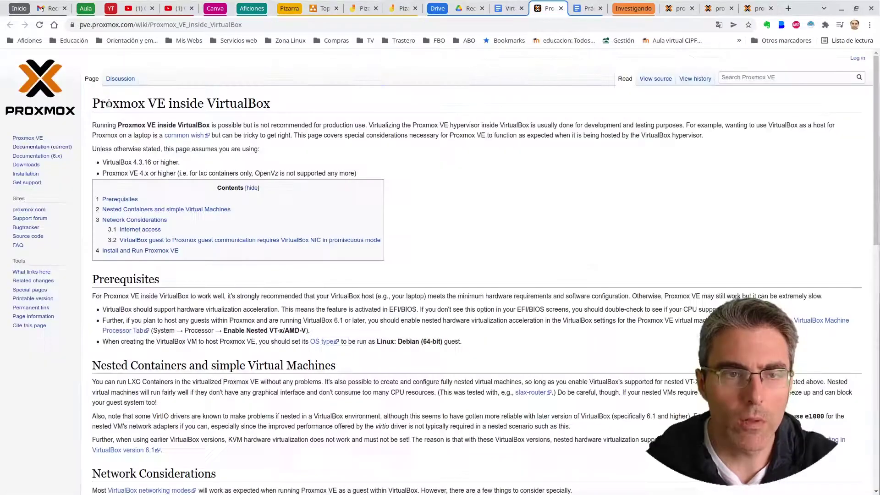
- Read the Proxmox VE inside VirtualBox wiki, highlighting the title and Adapter 1's promiscuous-mode and Paravirtualized notes
left_click_drag(102, 104, 247, 104)
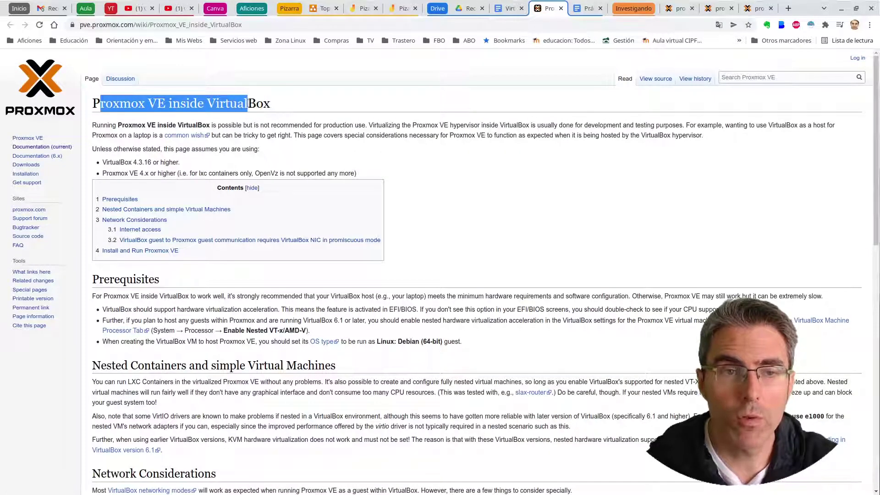
scroll(268, 312, "down", 7)
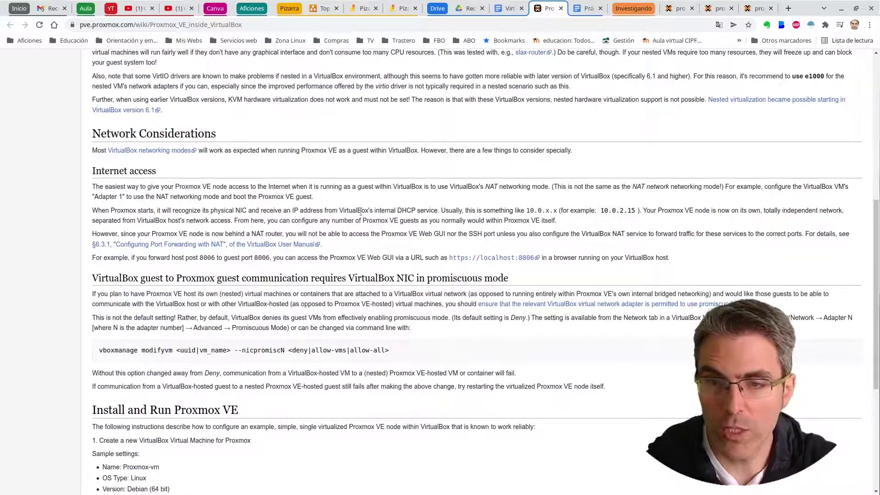
scroll(361, 212, "down", 4)
scroll(330, 298, "down", 2)
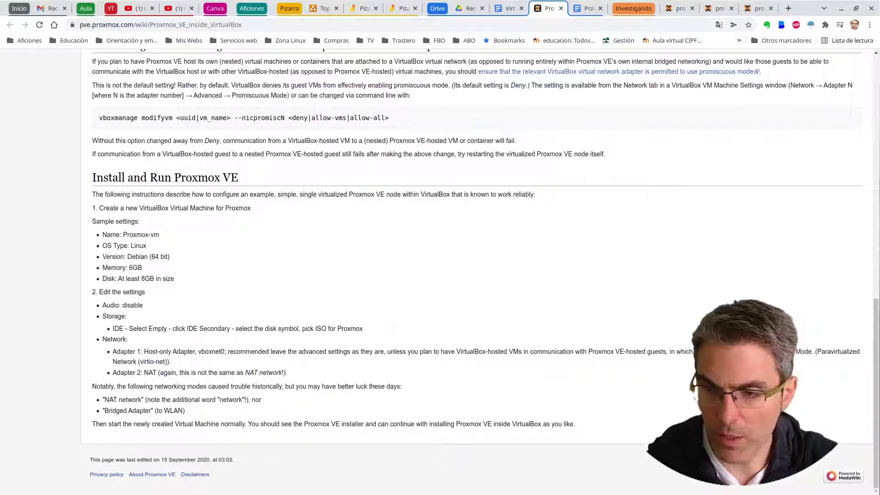
left_click_drag(820, 352, 869, 354)
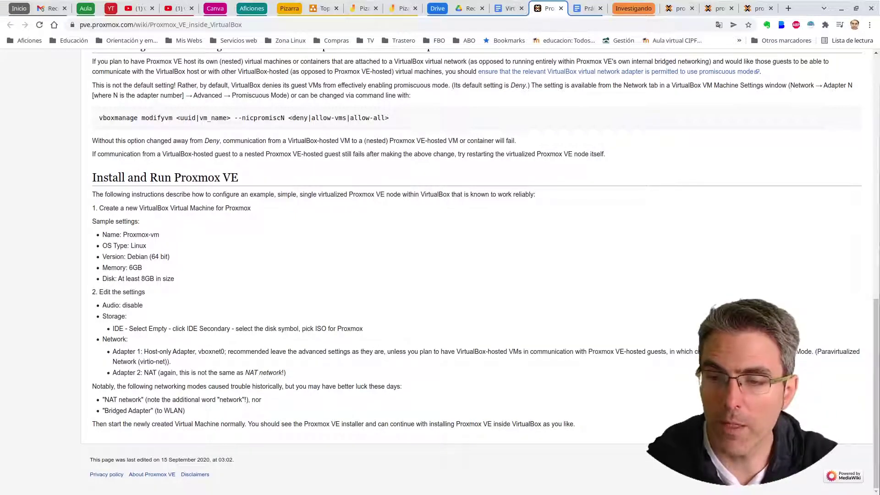
left_click_drag(779, 351, 813, 352)
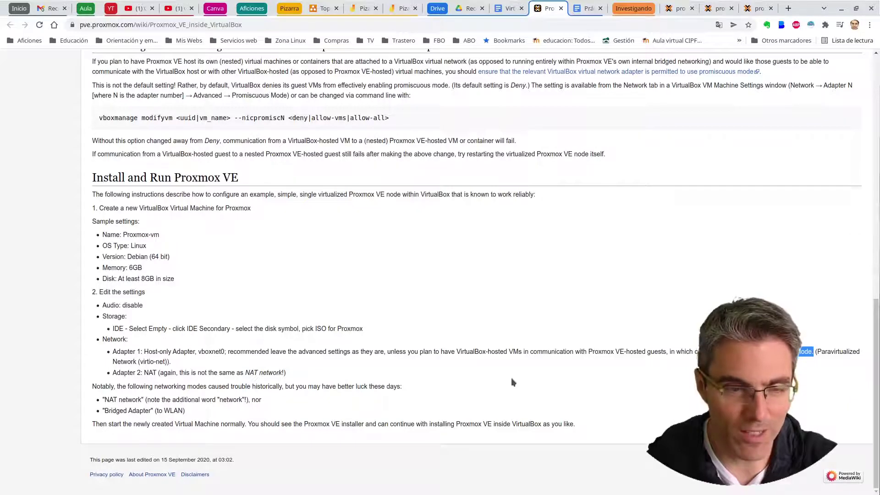
scroll(507, 381, "up", 3)
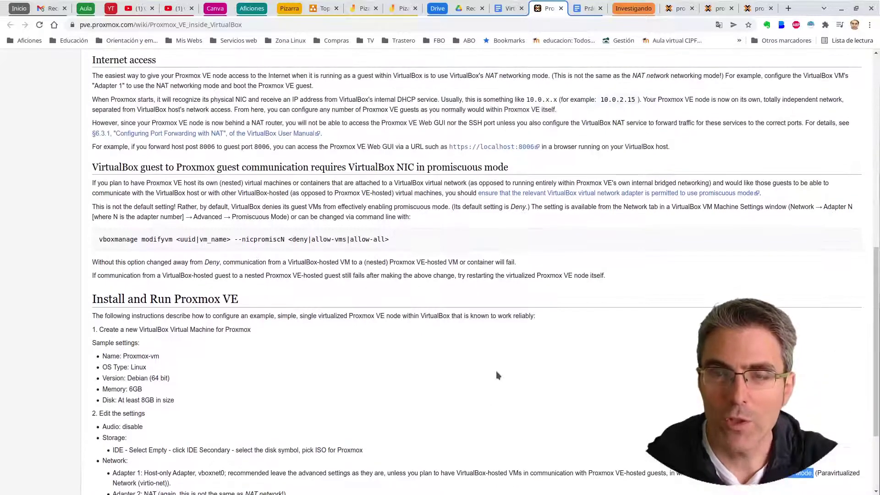
- Close the wiki page and show node proxmox1's network list in the Proxmox web GUI
left_click(562, 9)
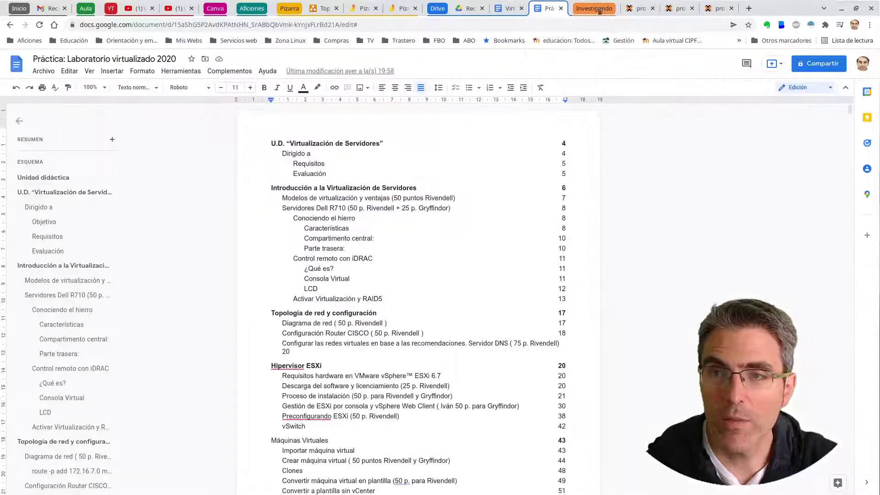
left_click(631, 8)
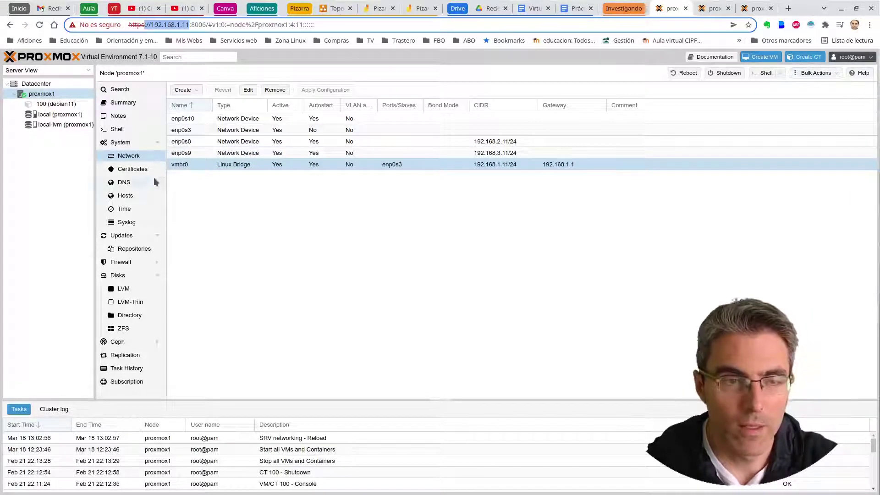
- Glance at proxmox2's and proxmox3's networks, then circle the Red de Producción switch on the topology
left_click(714, 9)
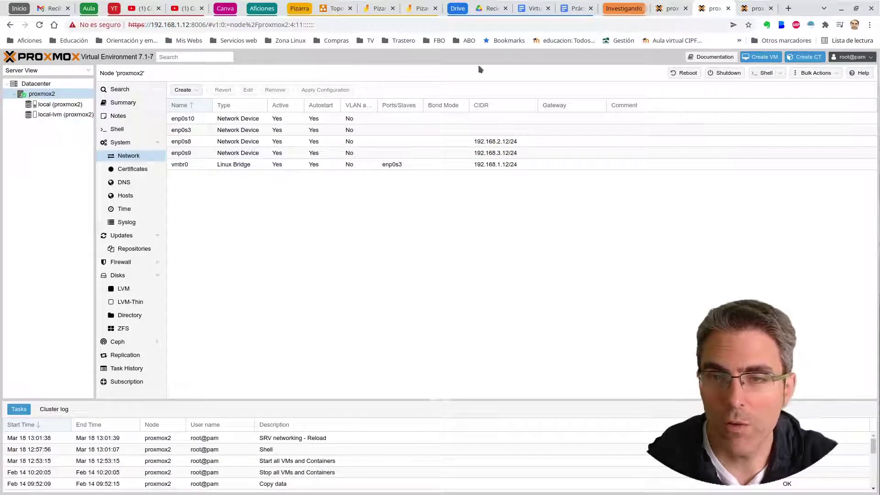
left_click(747, 6)
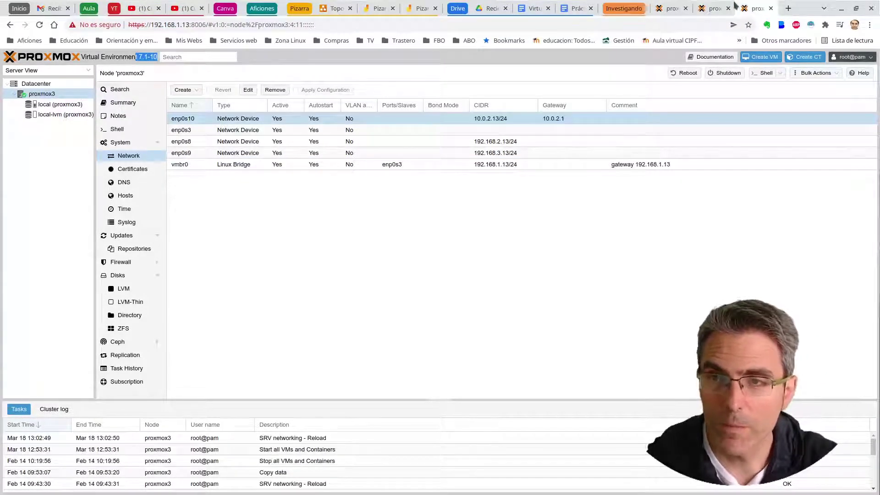
left_click(418, 8)
mouse_move(650, 200)
left_mouse_down()
mouse_move(596, 215)
mouse_move(625, 220)
left_mouse_up()
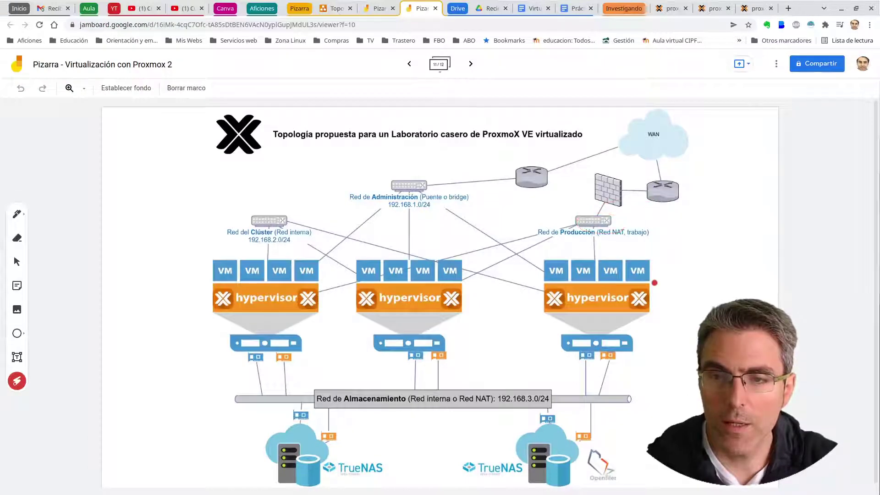
mouse_move(646, 261)
left_mouse_down()
mouse_move(577, 216)
mouse_move(628, 234)
left_mouse_up()
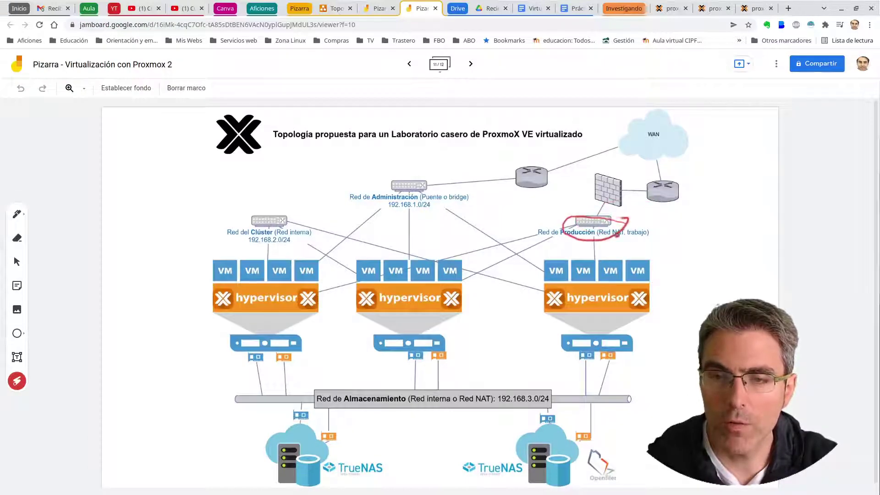
- Open NatNetwork's port-forwarding rules from VirtualBox Preferences and select Rule 1's host IP 127.0.0.1
key("alt+Tab")
left_click(165, 87)
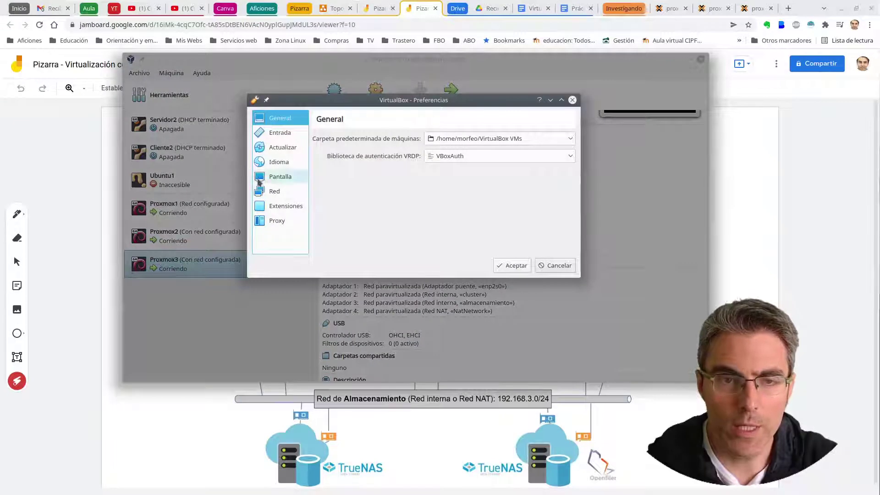
left_click(274, 191)
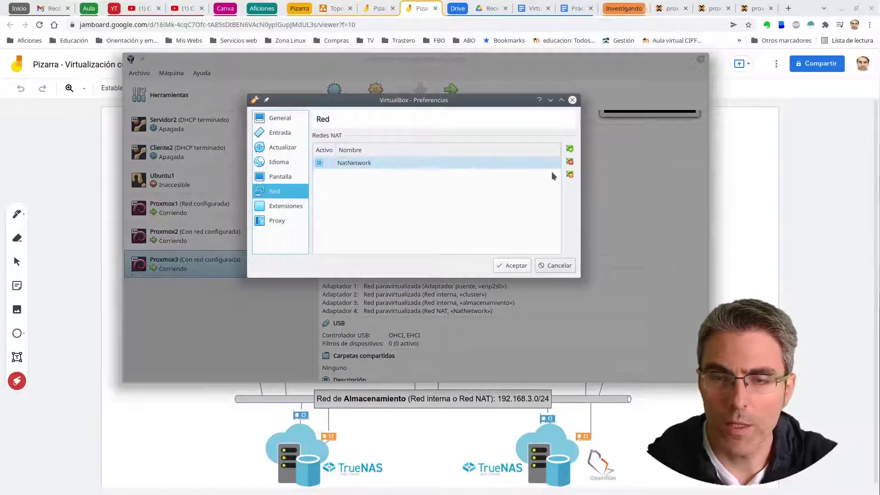
left_click(570, 174)
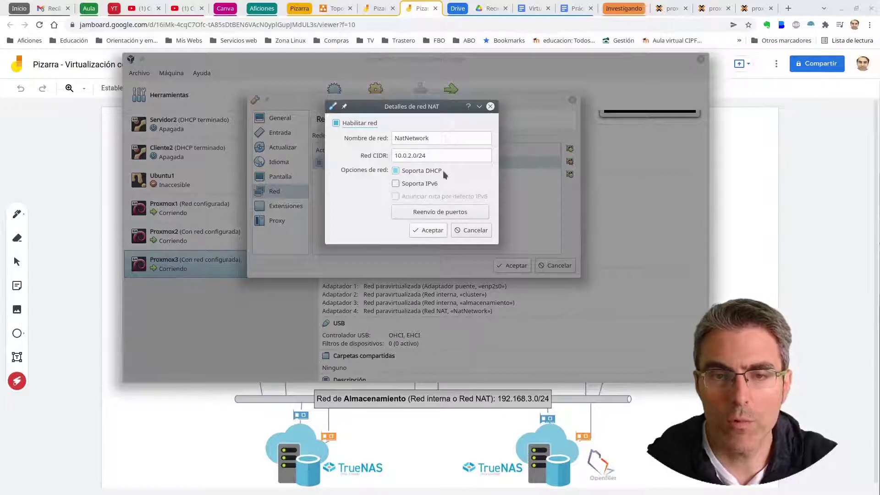
left_click(448, 212)
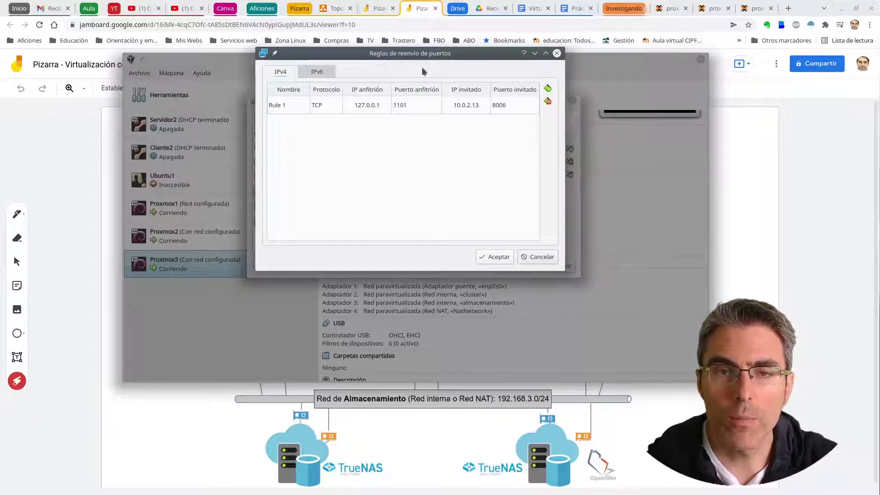
left_click_drag(427, 56, 391, 146)
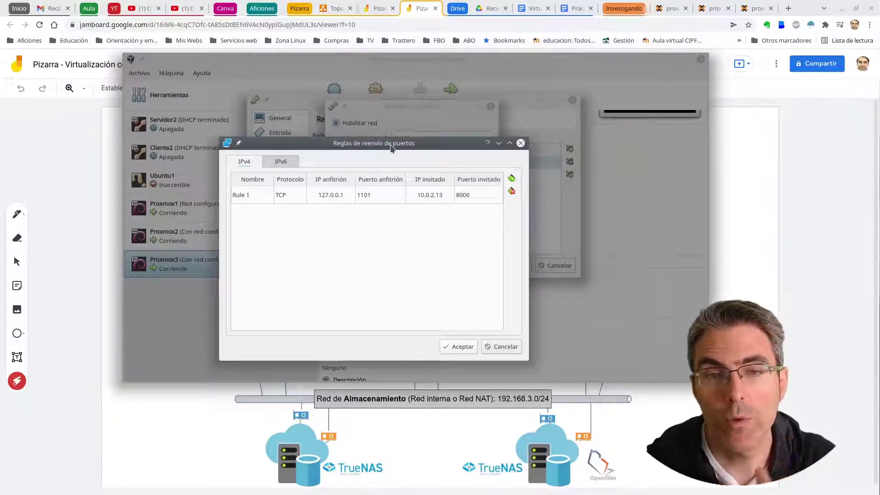
left_click(335, 195)
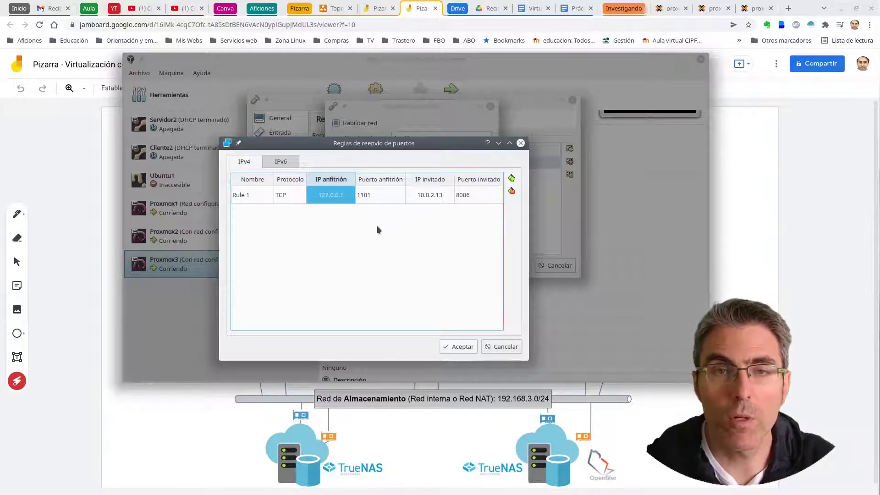
left_click(794, 9)
- Enter 'localhost:' in the new tab's address bar, then return to the port-forwarding rules
type("loc")
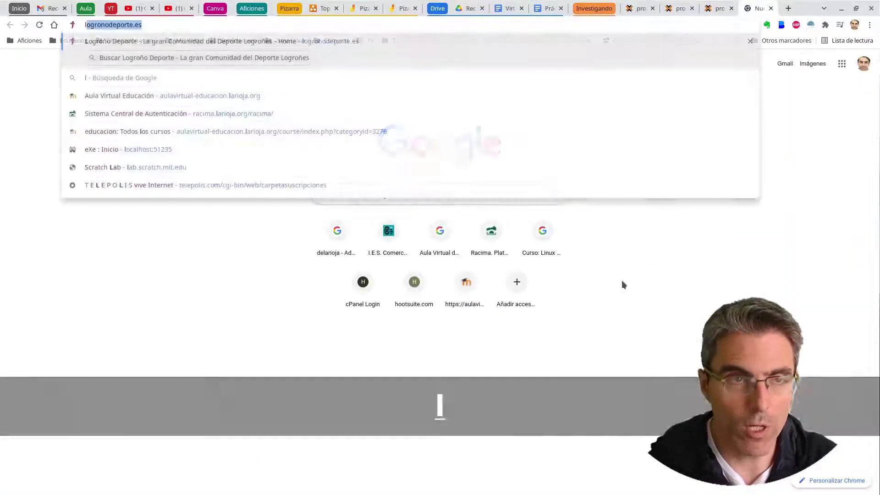
key("End")
key("BackSpace")
key("BackSpace")
key("BackSpace")
key("BackSpace")
key("BackSpace")
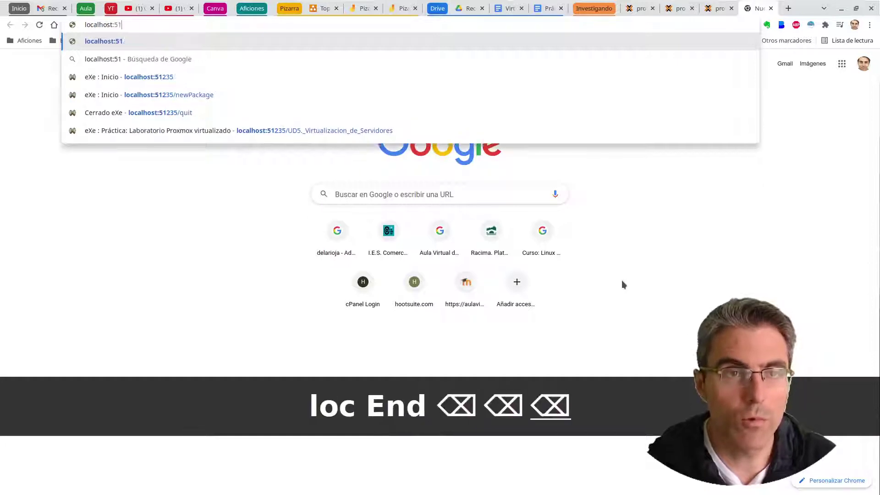
key("alt+Tab")
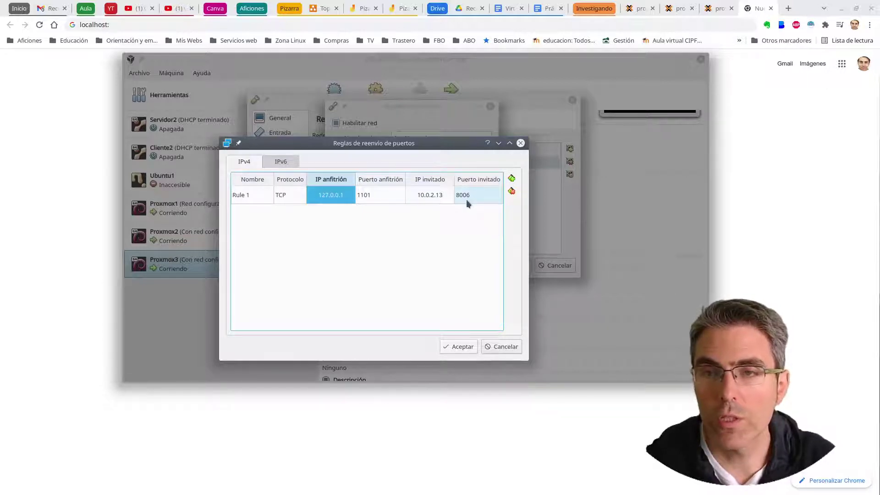
- Show node proxmox3's network list, with enp0s10 at 10.0.2.13/24 and gateway 10.0.2.1
left_click(712, 15)
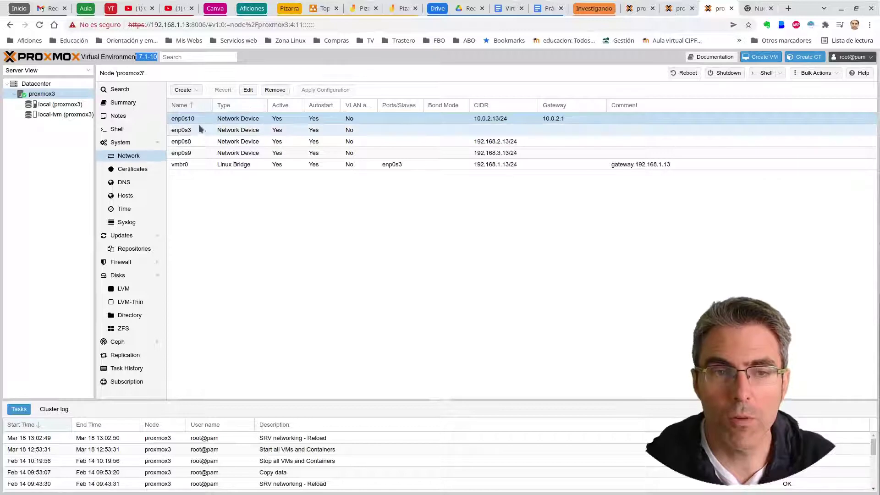
- Compare proxmox2's and proxmox1's interfaces, then open proxmox3's enp0s10 network device settings
left_click(685, 13)
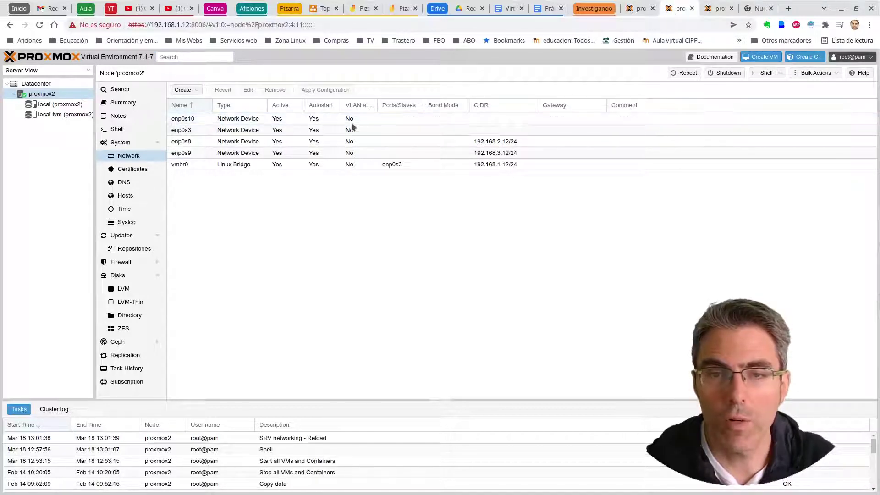
left_click(640, 8)
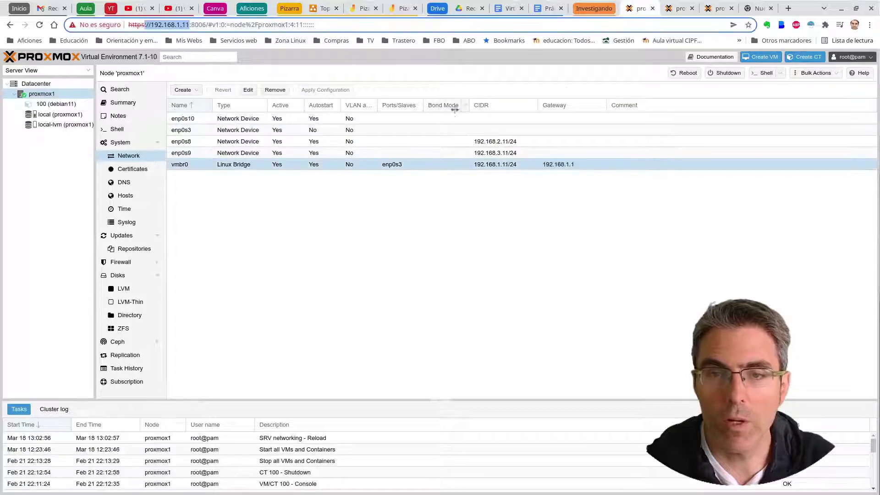
left_click(419, 120)
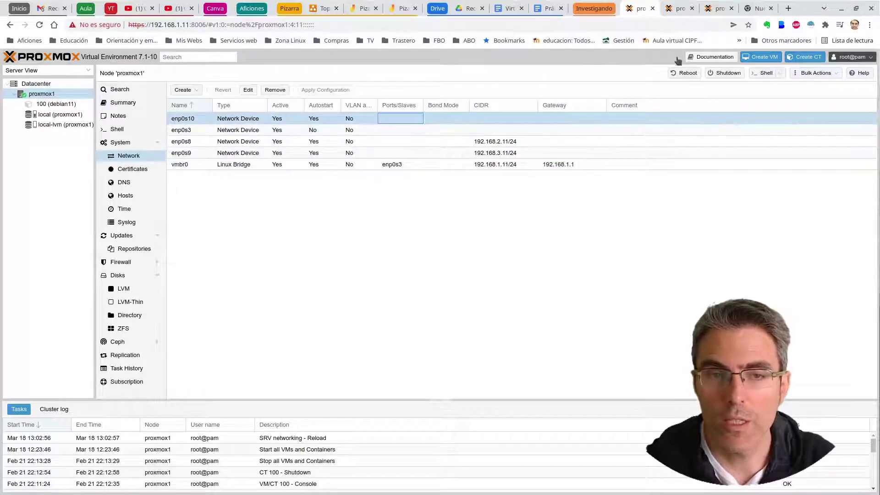
left_click(713, 13)
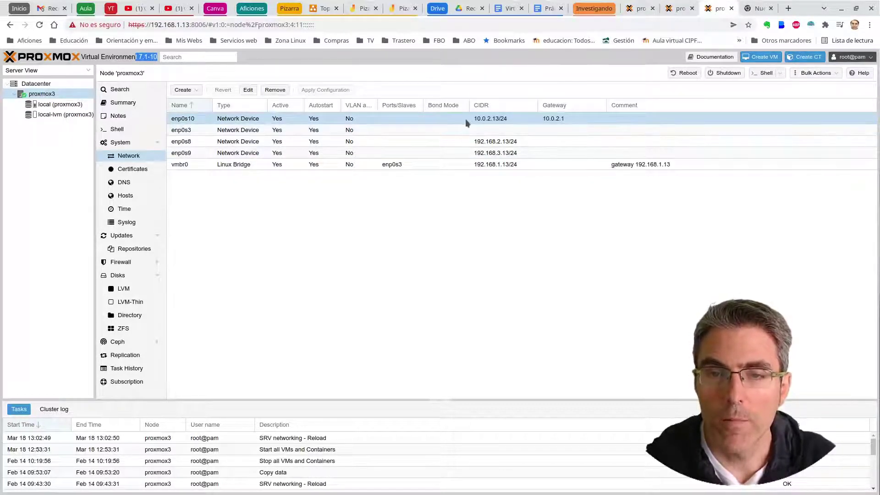
double_click(493, 118)
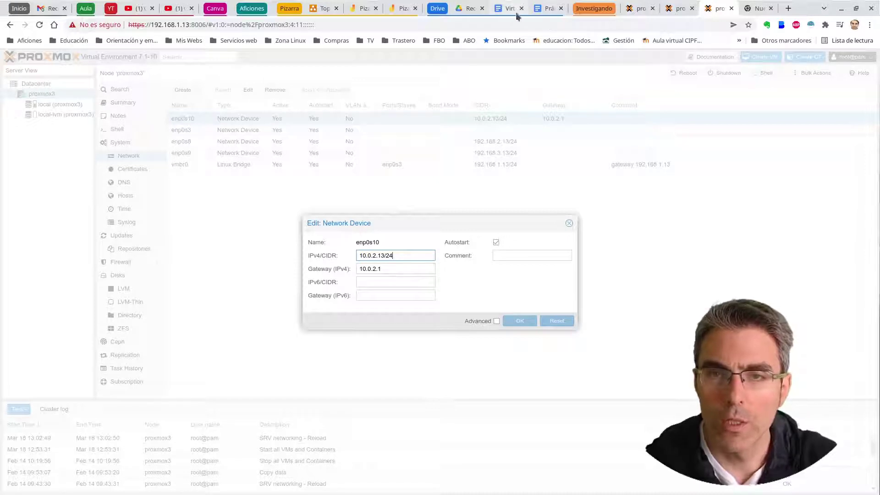
left_click(368, 14)
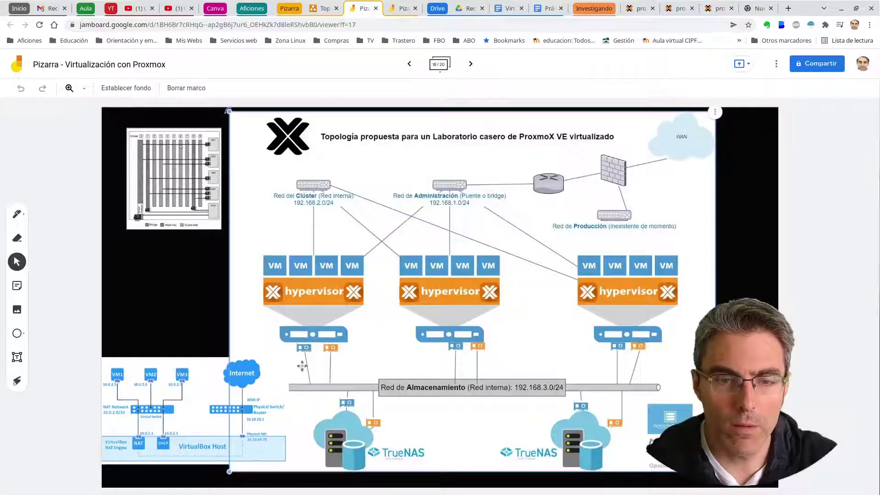
- Move the VirtualBox network diagram to the slide's top centre and enlarge it, then show all windows
left_click(244, 391)
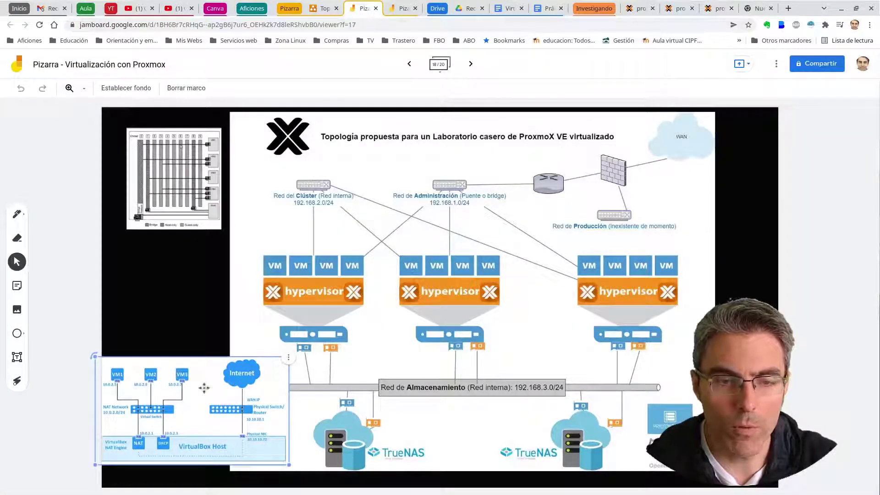
left_click_drag(204, 388, 406, 197)
left_click_drag(487, 271, 781, 435)
left_click_drag(633, 381, 576, 369)
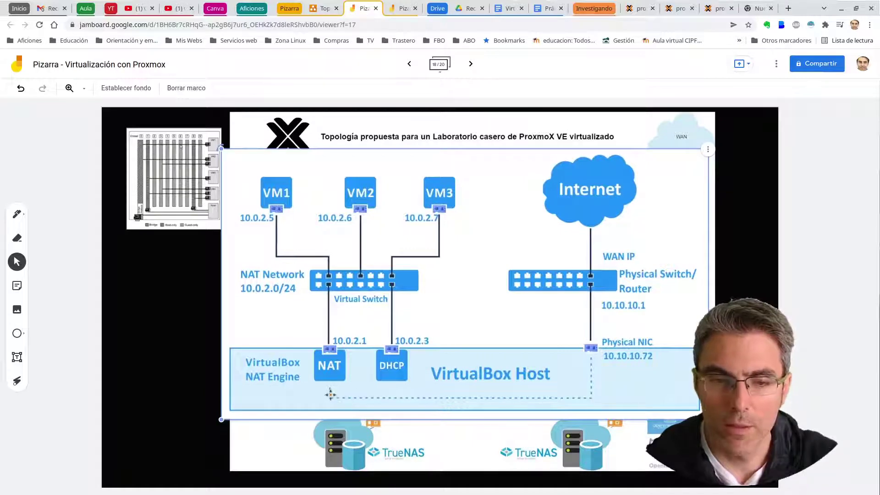
left_click(14, 178)
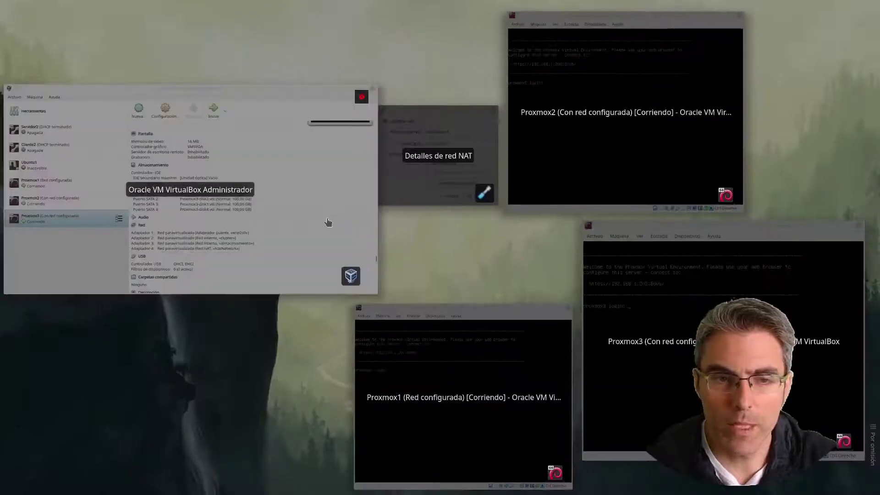
- Bring the NatNetwork port-forwarding rules window forward and reposition it near the screen centre
left_click(327, 216)
left_click_drag(381, 138, 560, 191)
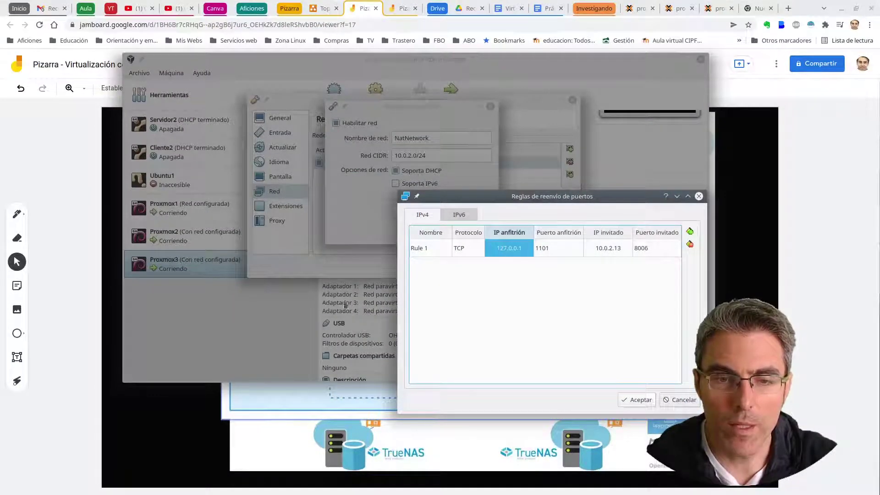
left_click_drag(490, 196, 437, 320)
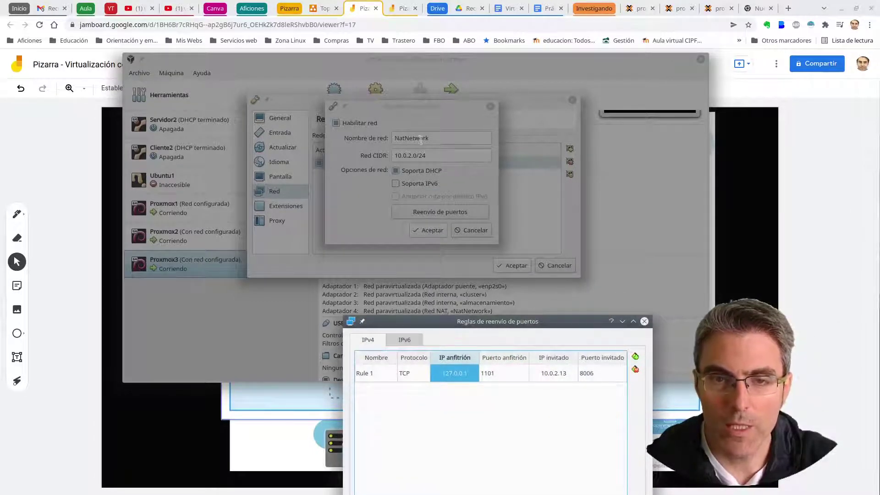
left_click_drag(477, 322, 459, 184)
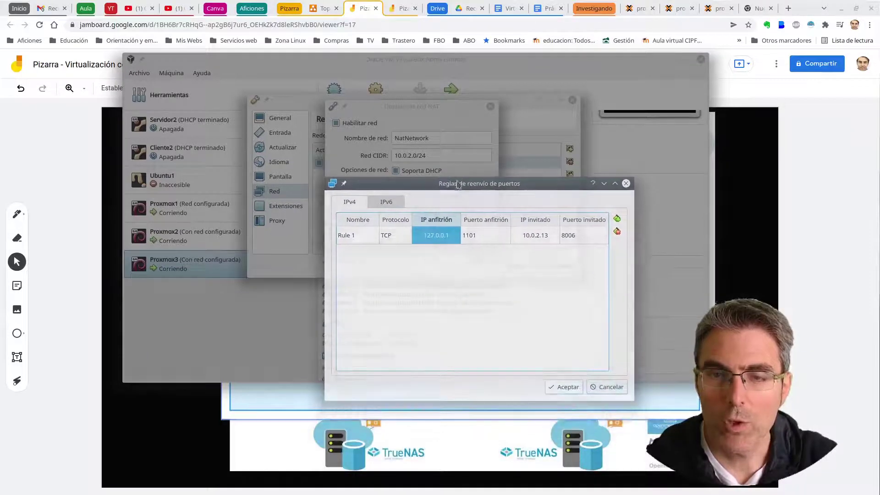
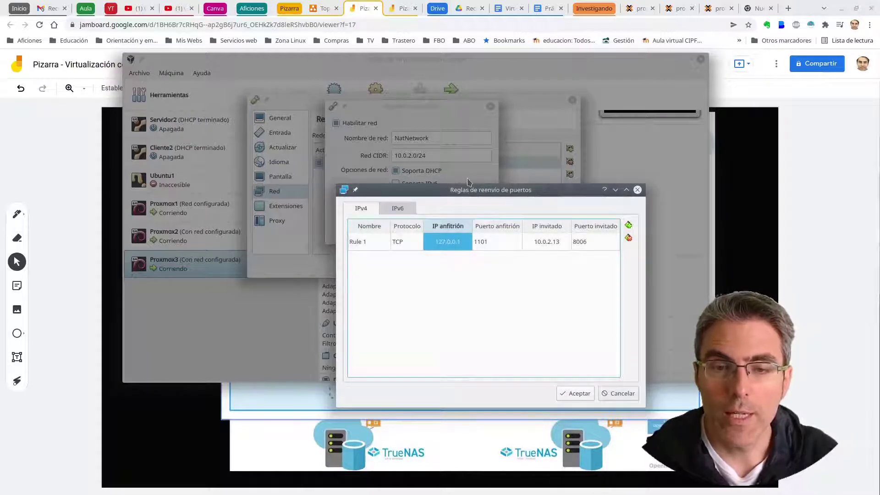
- Open the 'Pizarra - Virtualización con Proxmox 2' board and mark the Administración and Producción switches
key("alt+Tab")
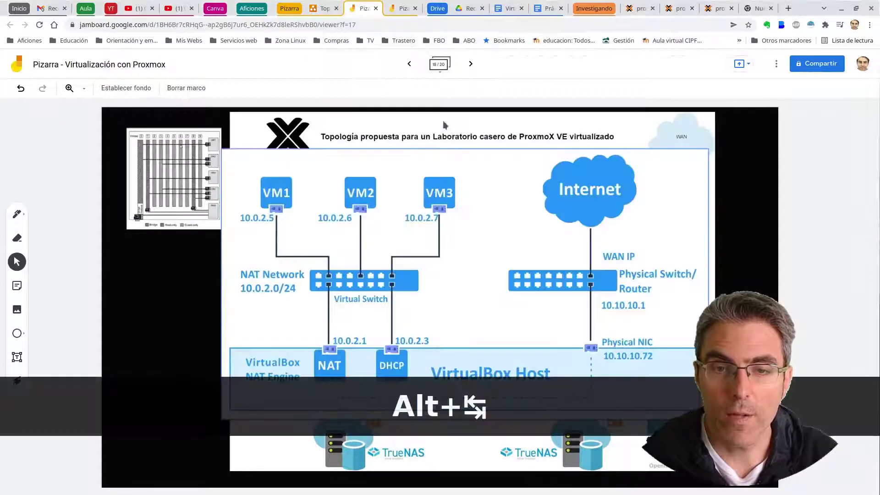
key("alt+Tab")
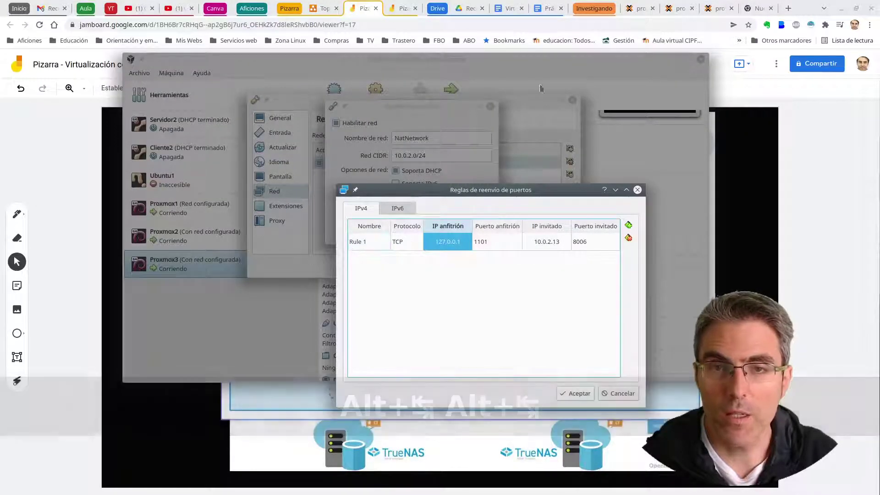
left_click(402, 8)
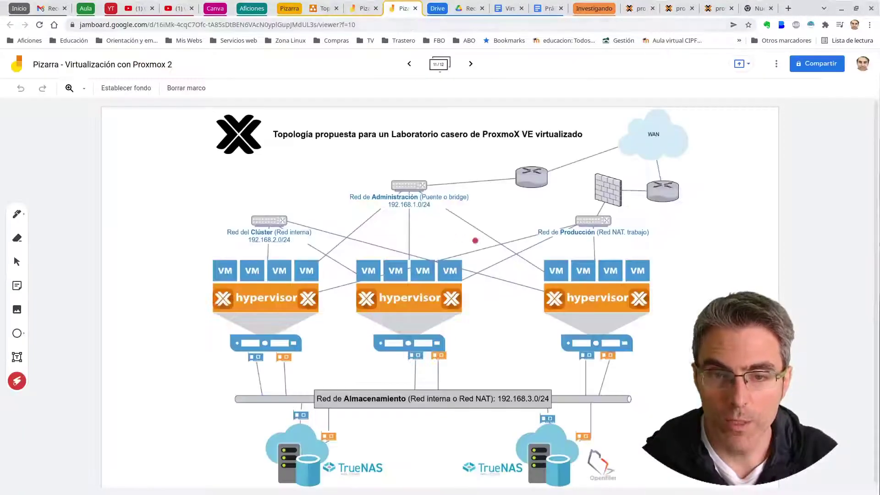
mouse_move(433, 180)
left_mouse_down()
mouse_move(391, 183)
mouse_move(394, 224)
mouse_move(384, 236)
left_mouse_up()
left_click_drag(399, 181, 476, 265)
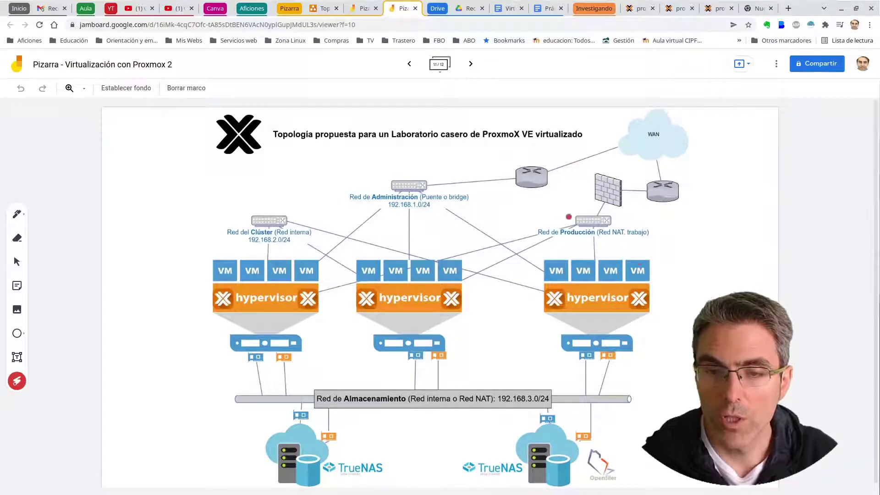
mouse_move(601, 218)
left_mouse_down()
mouse_move(572, 221)
mouse_move(616, 225)
mouse_move(561, 186)
mouse_move(539, 190)
mouse_move(554, 208)
mouse_move(596, 224)
mouse_move(528, 242)
mouse_move(593, 246)
mouse_move(609, 281)
left_mouse_up()
key("alt+Tab")
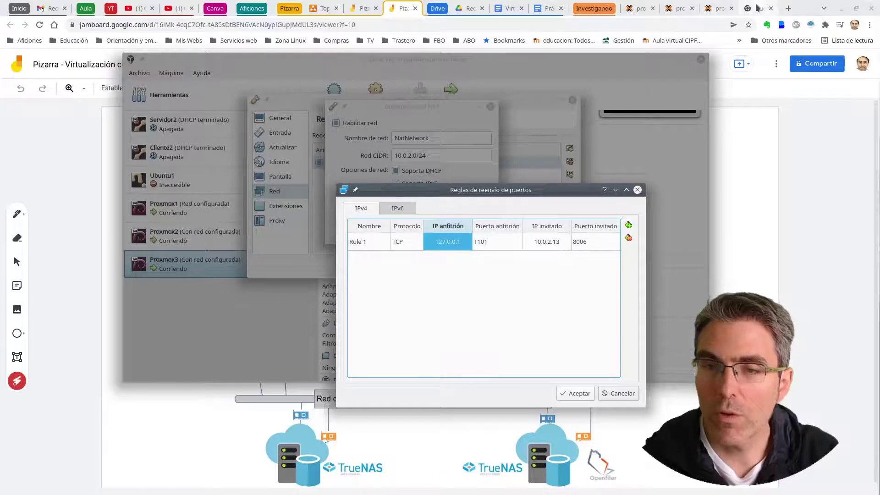
- Change Rule 1's host port to 1101 in the NatNetwork forwarding table
double_click(481, 247)
type("110")
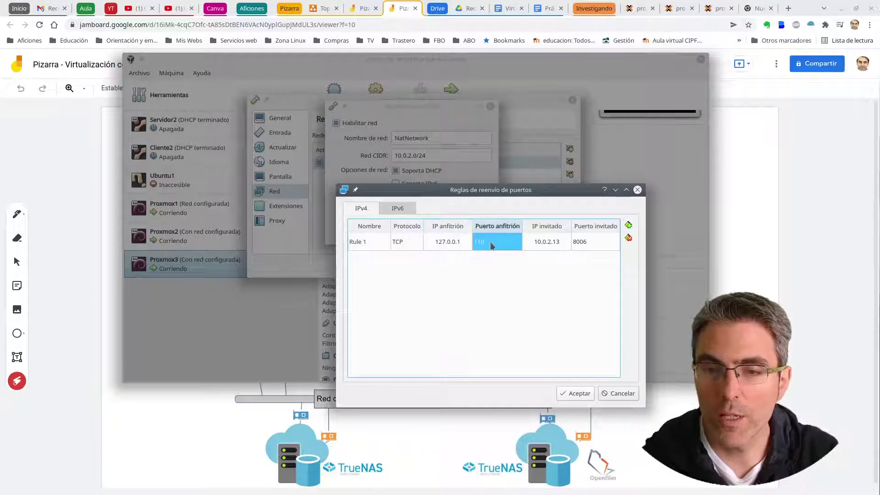
type("1")
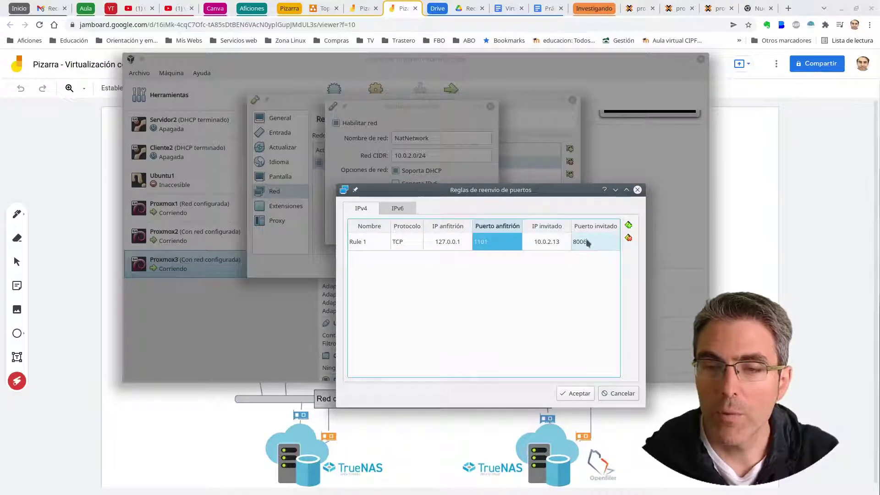
left_click(718, 13)
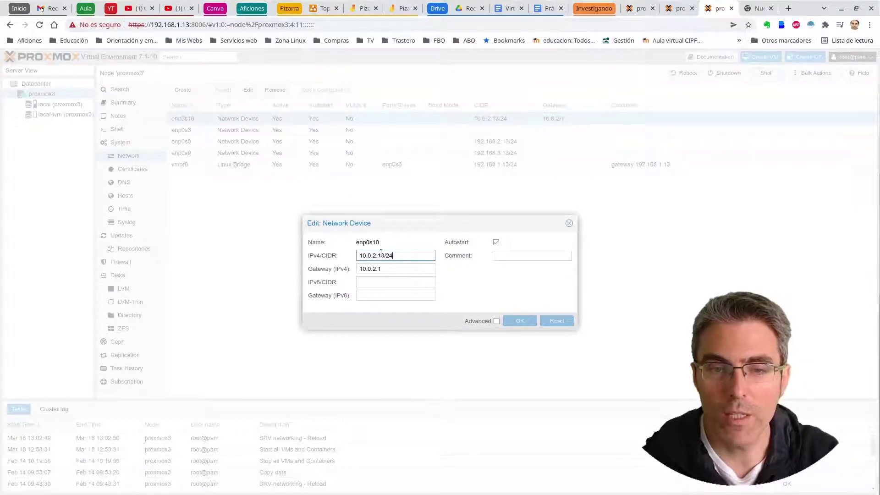
left_click(754, 10)
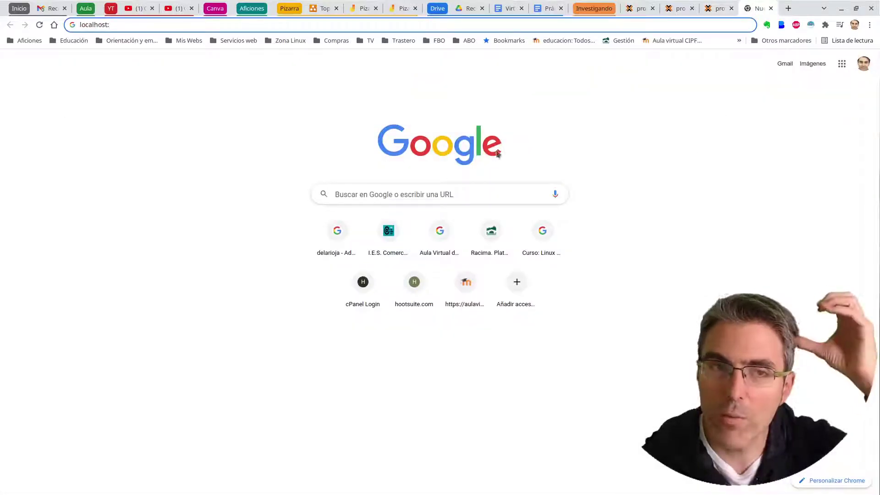
type("1101")
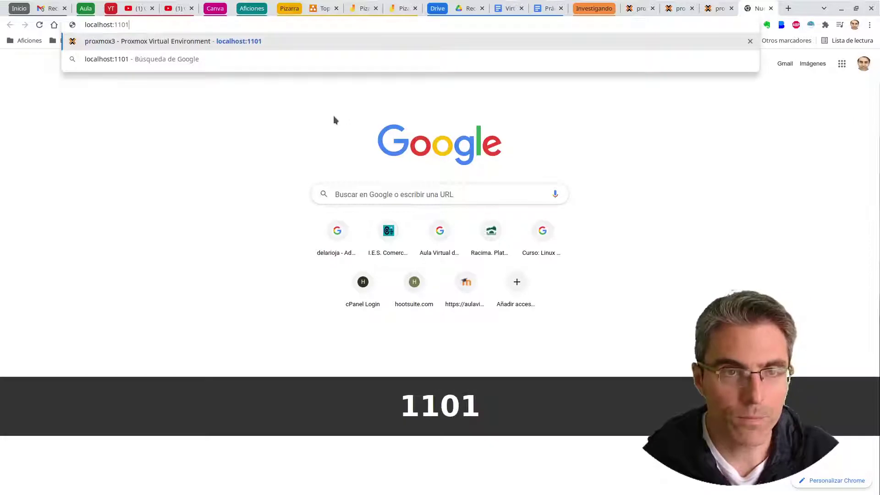
key("Home")
type("https")
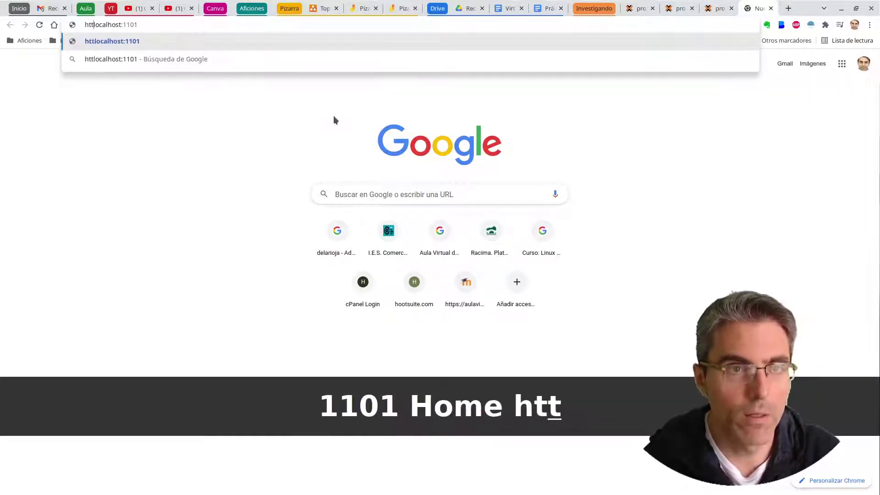
type("://")
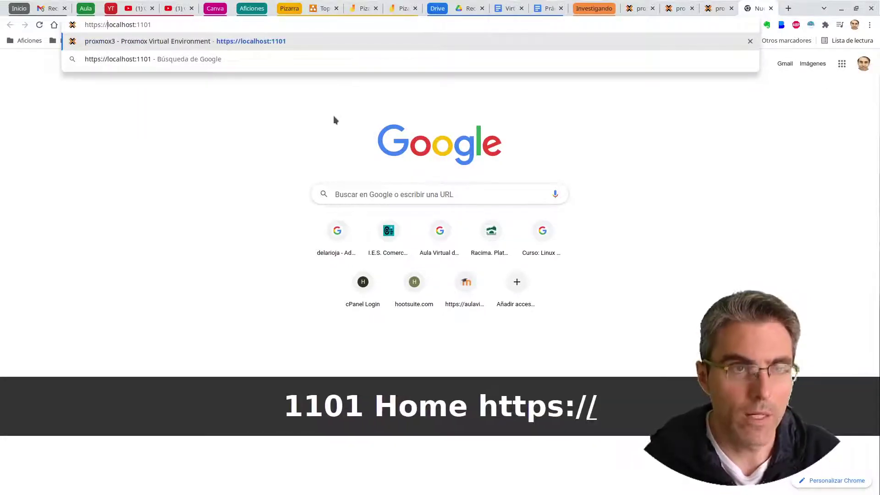
key("Return")
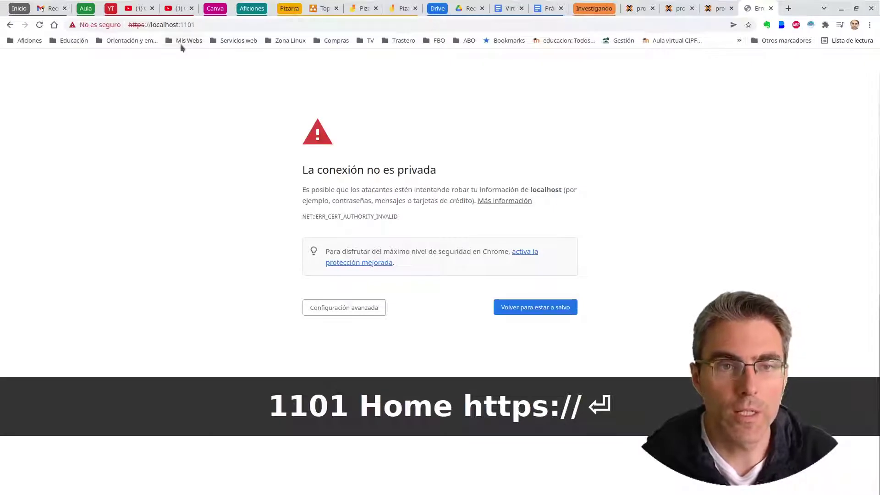
left_click(334, 317)
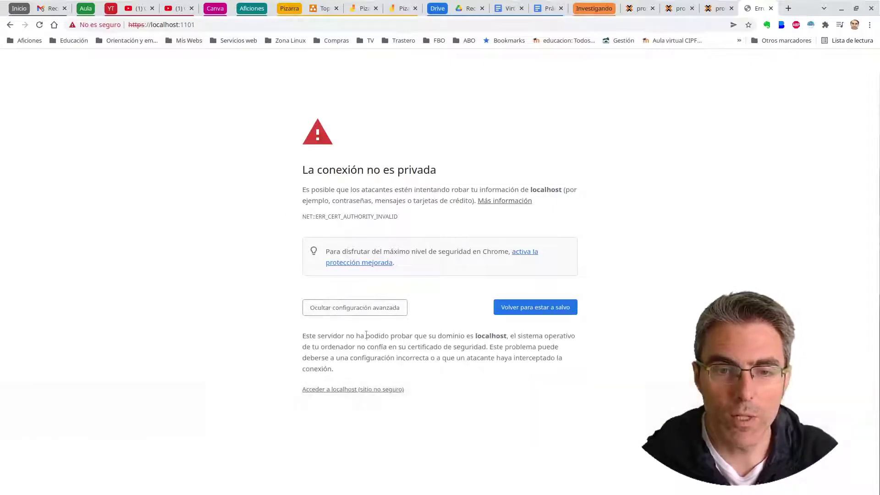
left_click(373, 390)
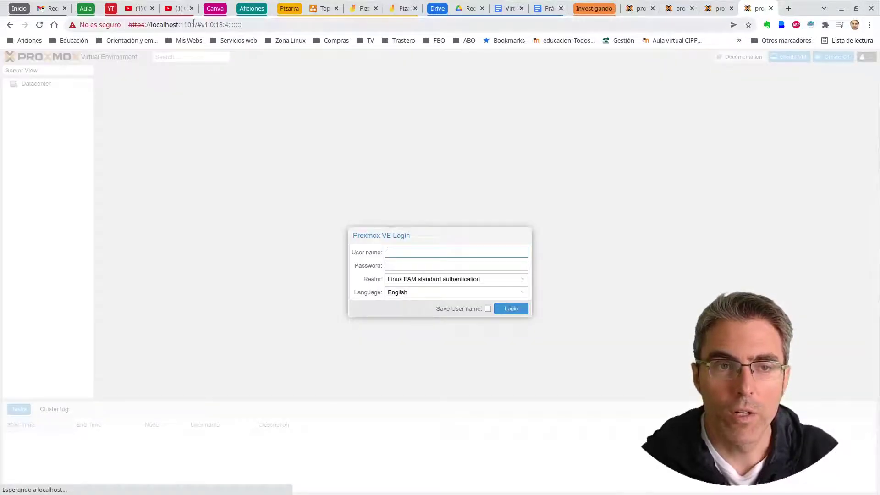
left_click_drag(195, 24, 133, 24)
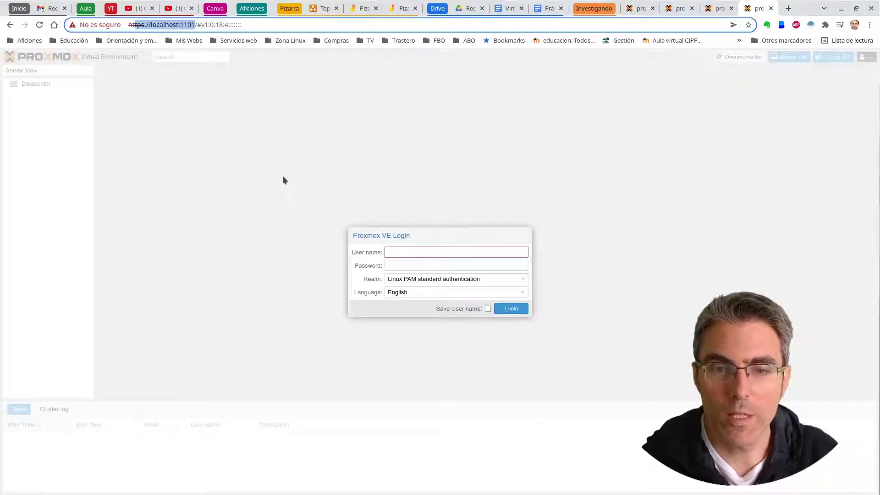
- Log in as root, dismiss the subscription notice, and show proxmox3's Network interfaces
left_click(422, 252)
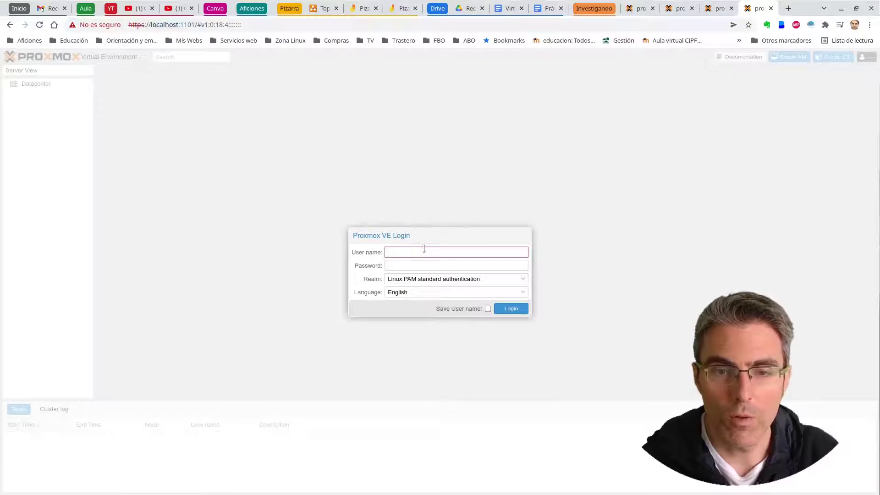
key("Tab")
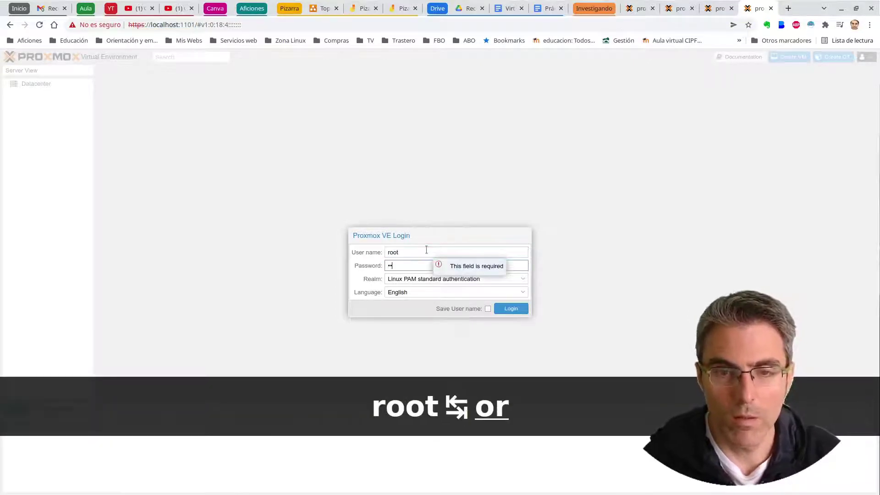
key("Return")
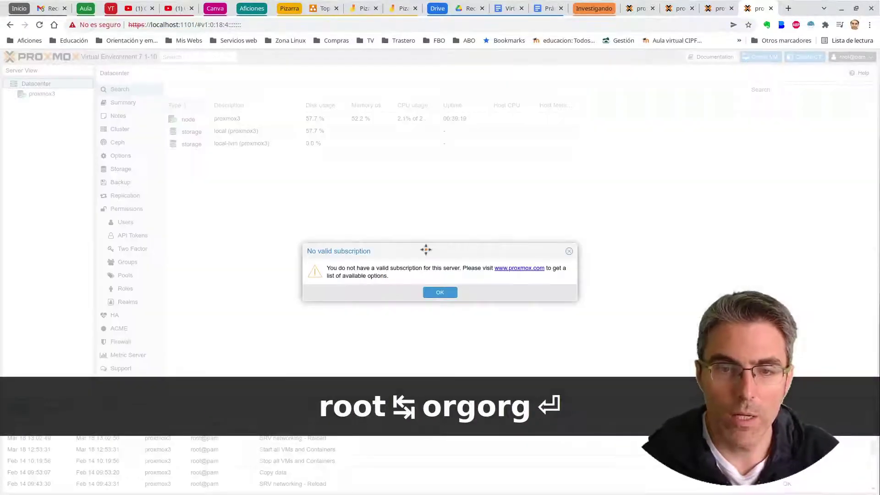
left_click(439, 293)
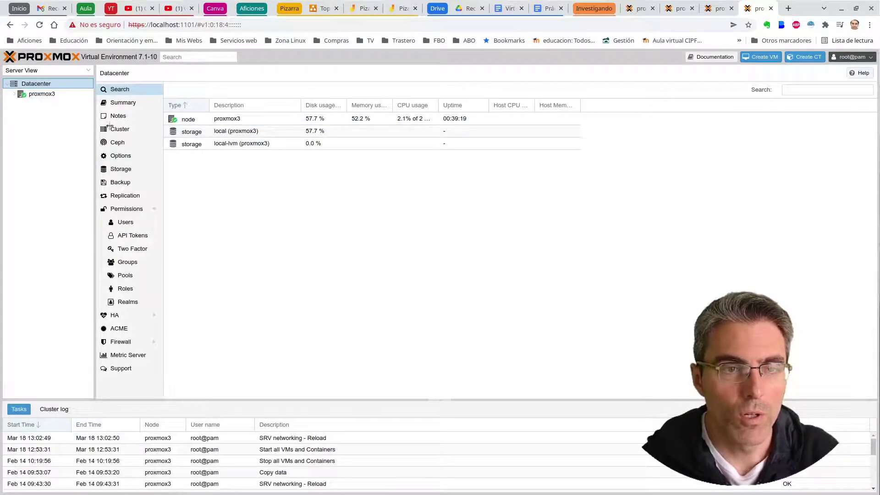
left_click(79, 94)
left_click(136, 155)
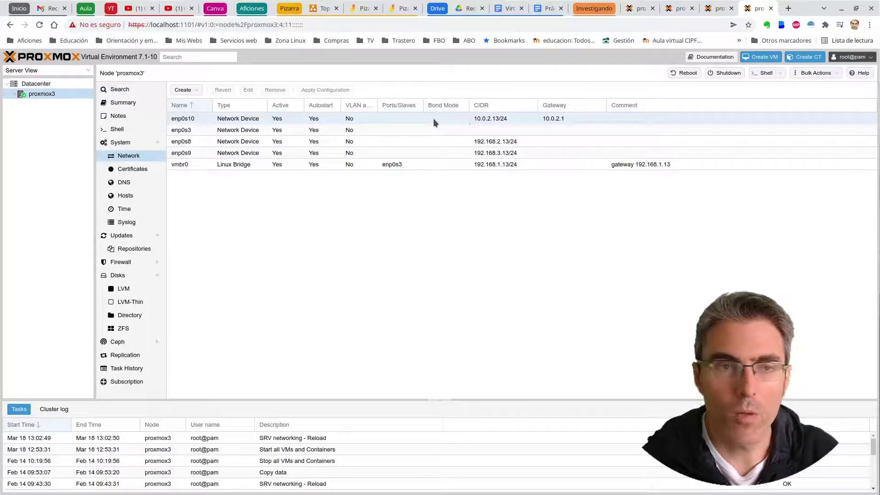
- Compare proxmox3's enp0s10 and vmbr0 between the localhost:1101 and 192.168.1.13:8006 tabs
left_click(482, 119)
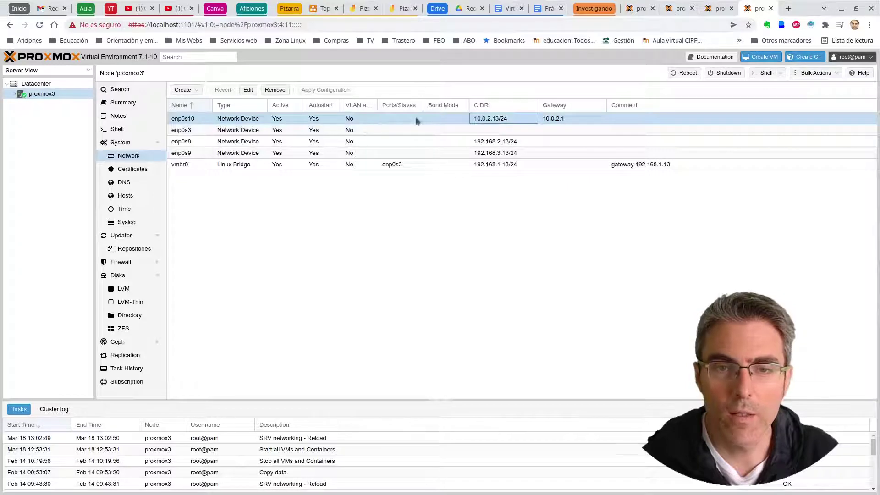
left_click(717, 10)
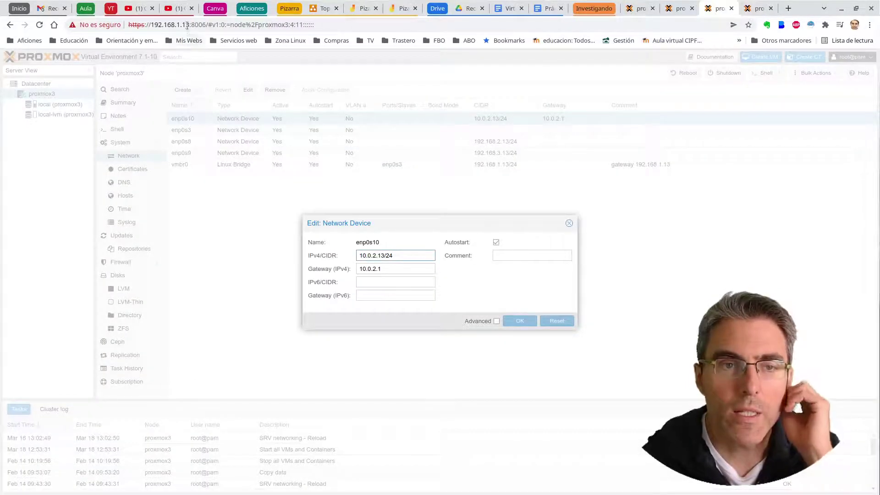
left_click_drag(185, 24, 166, 25)
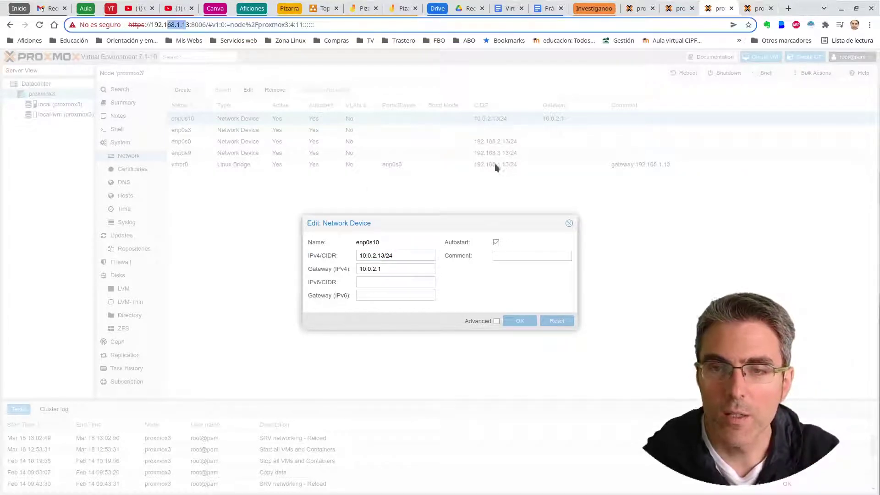
left_click(759, 9)
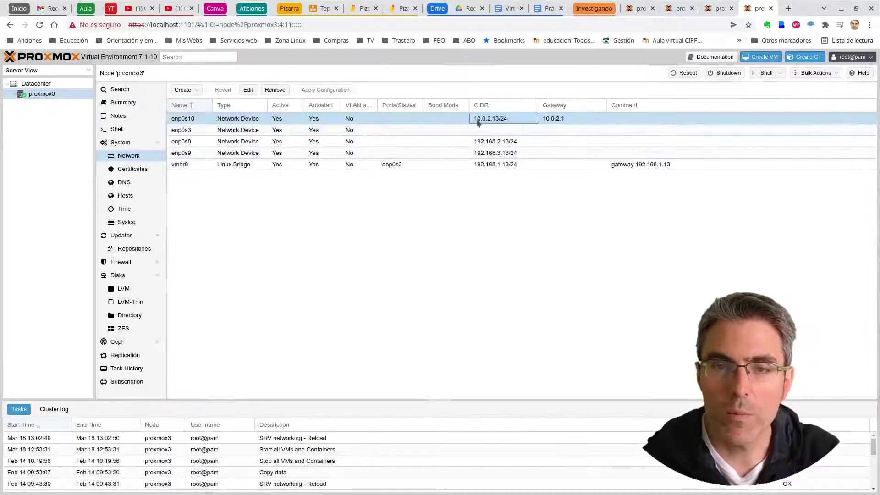
left_click(513, 164)
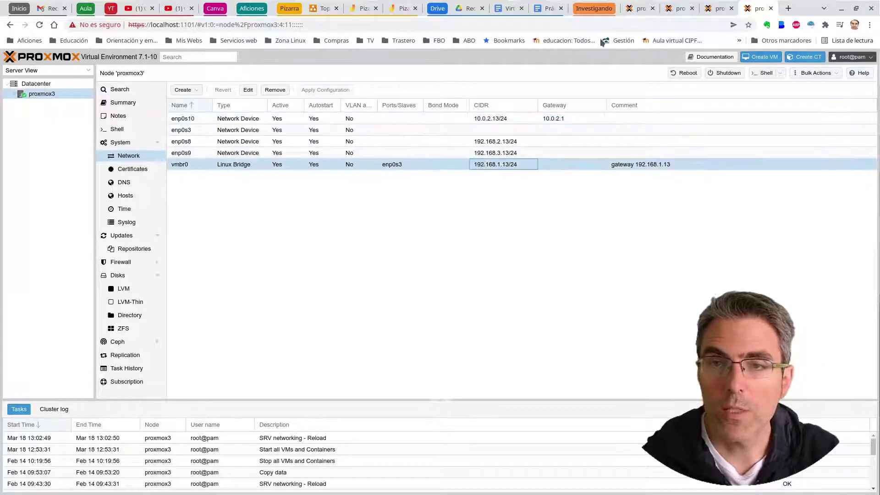
left_click(401, 8)
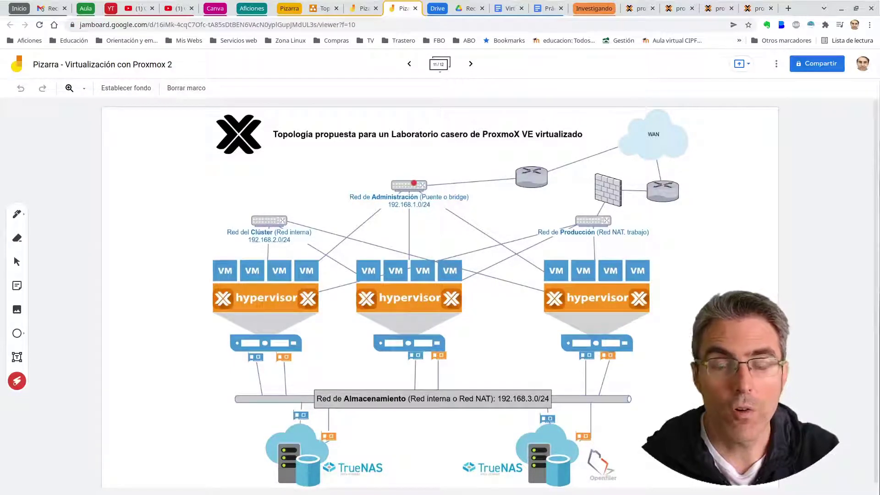
- Trace the switch-to-hypervisor and switch-to-VM links on the topology diagram
mouse_move(404, 293)
left_mouse_down()
mouse_move(394, 226)
mouse_move(383, 243)
mouse_move(403, 231)
left_mouse_up()
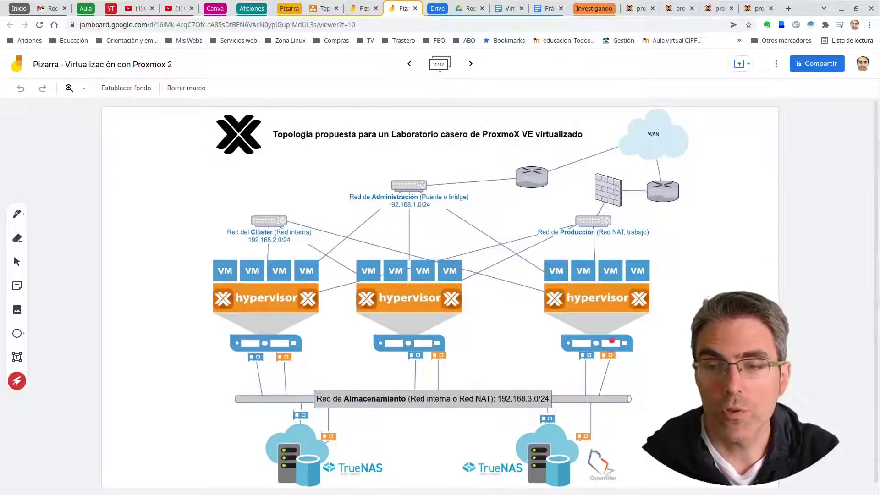
mouse_move(611, 341)
left_mouse_down()
mouse_move(603, 269)
mouse_move(598, 352)
left_mouse_up()
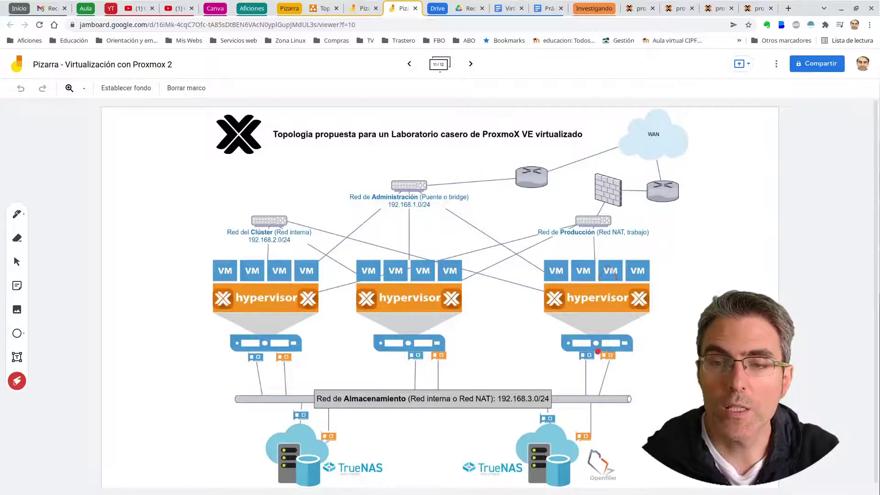
left_click(753, 9)
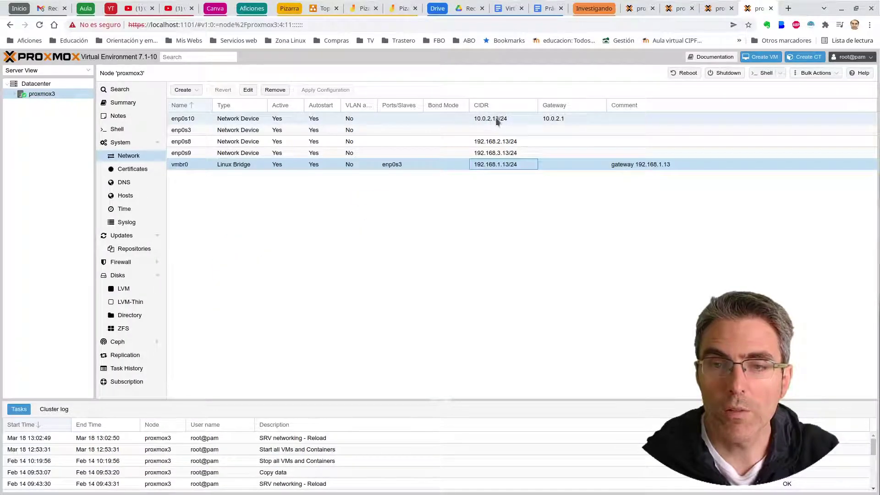
- In proxmox2's shell, run ip r showing default via 10.0.2.1 and address 10.0.2.4
left_click(718, 9)
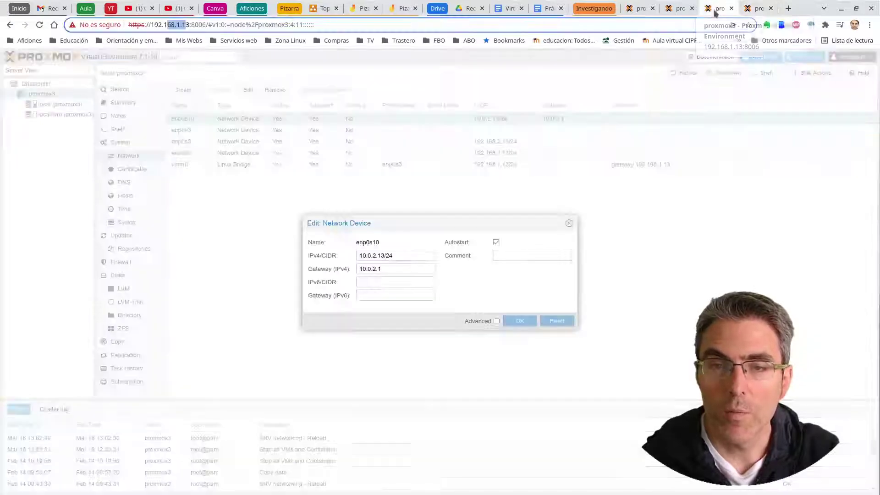
left_click(568, 222)
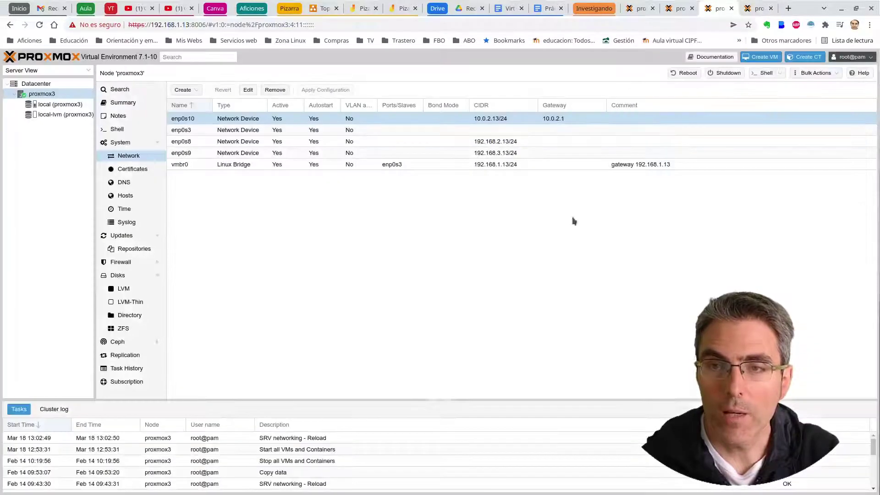
left_click(678, 8)
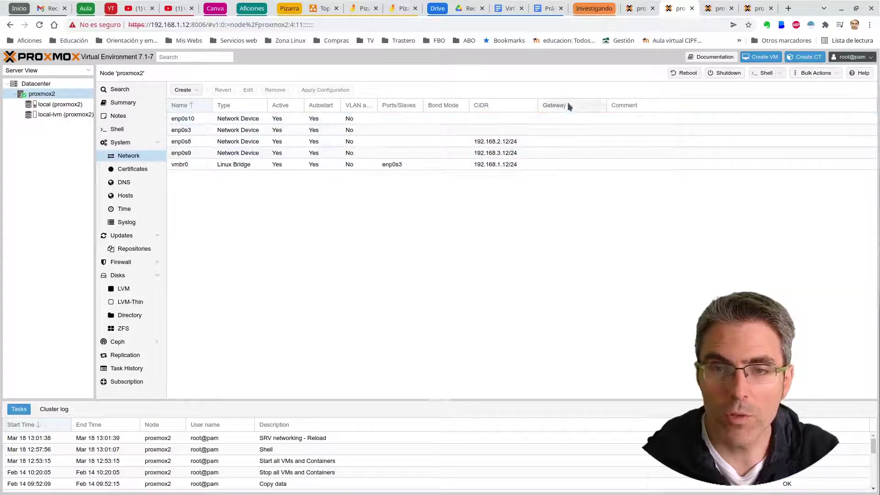
left_click(117, 129)
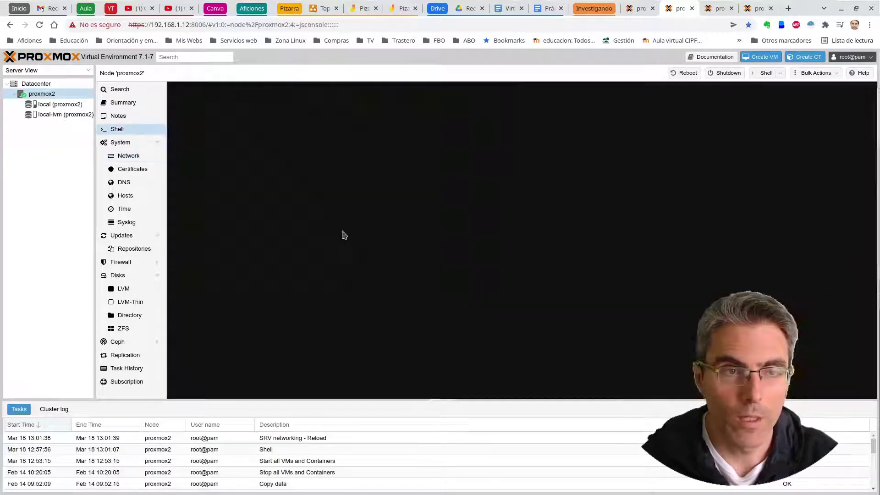
type("ip r")
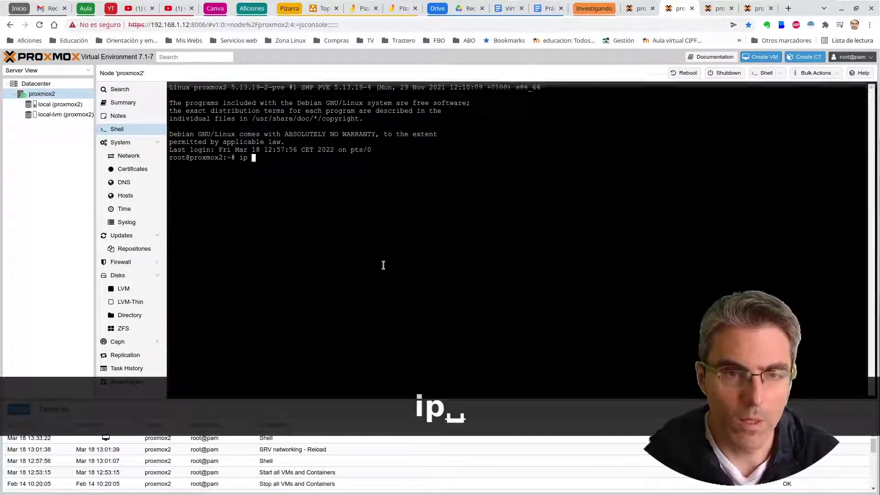
key("Return")
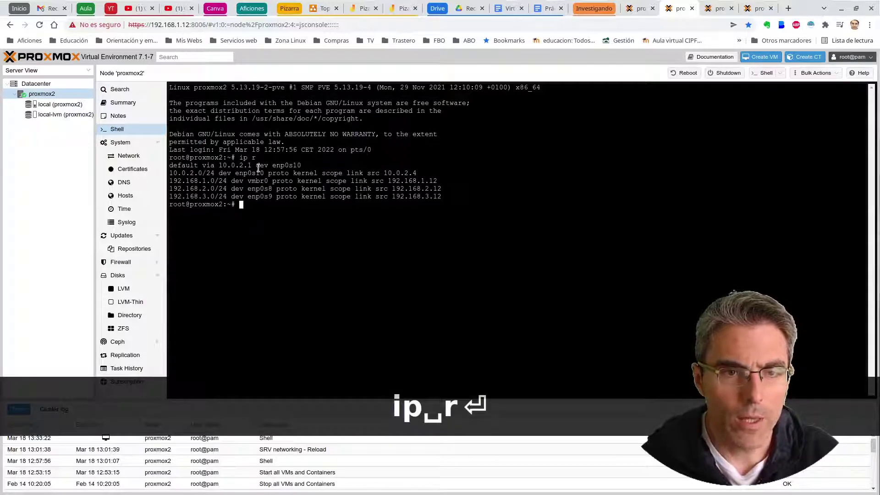
left_click_drag(256, 167, 206, 166)
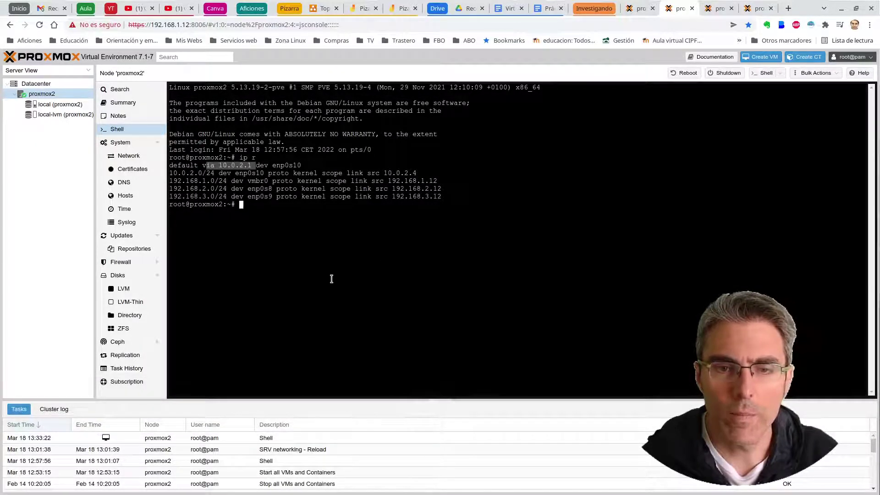
left_click_drag(414, 174, 355, 174)
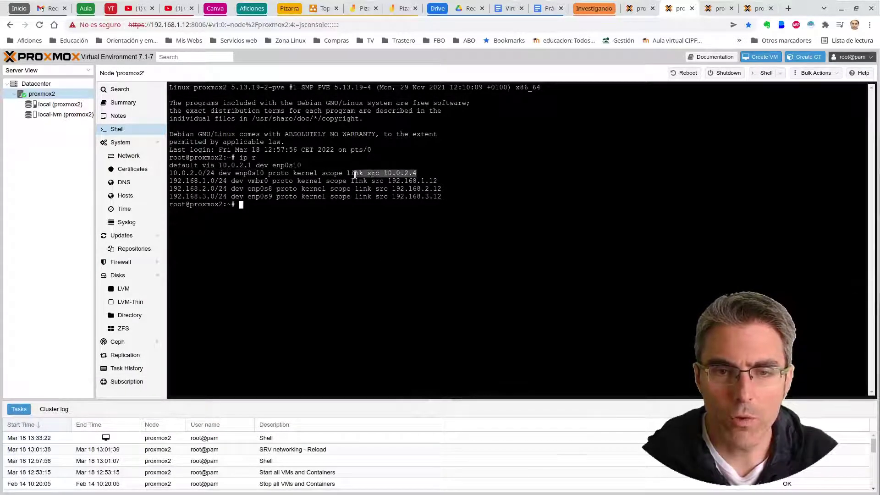
left_click(358, 177)
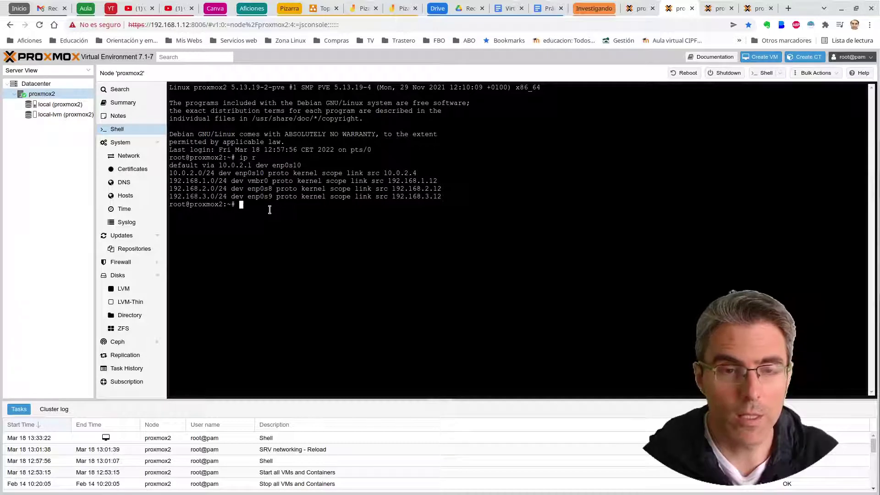
- Run apt update on proxmox2 and check its 192.168.1.12 address
type("apt update")
key("Return")
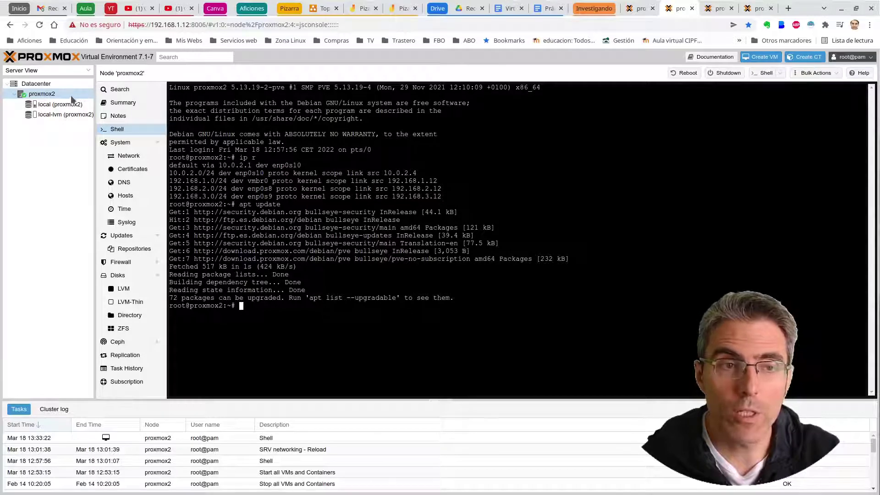
left_click_drag(197, 26, 162, 26)
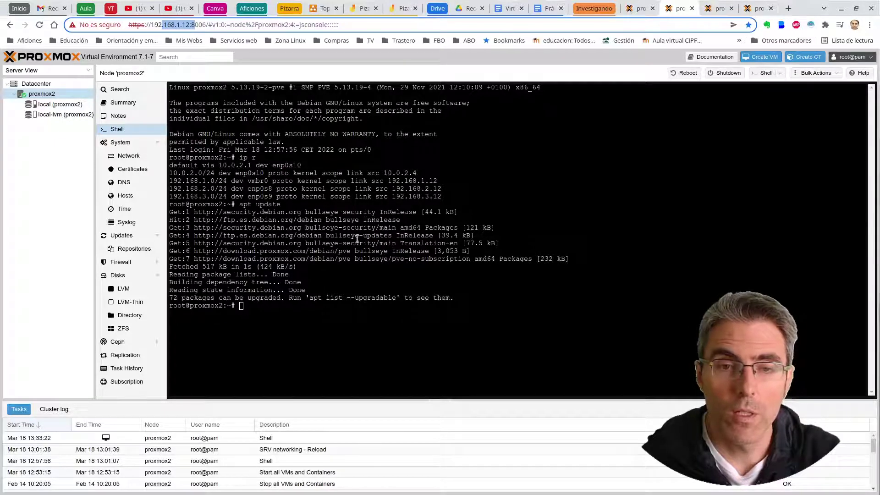
left_click(385, 176)
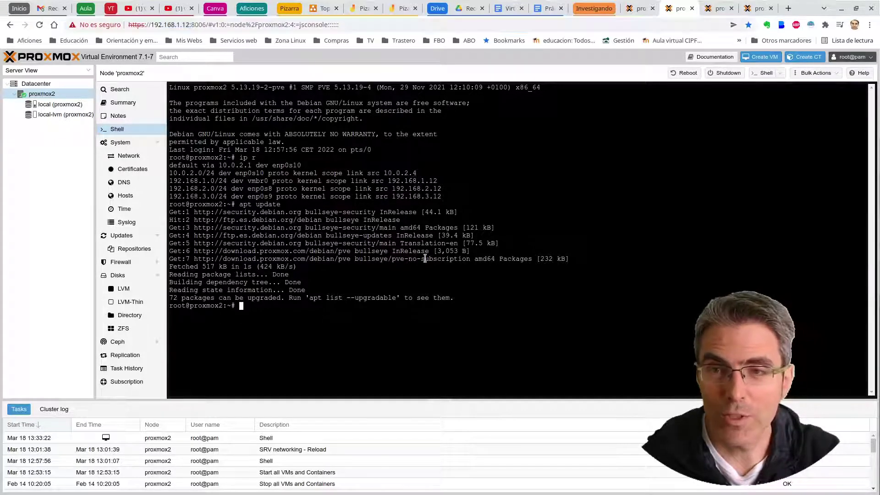
- Give proxmox2's enp0s10 the address 10.0.2.12/24, copied from proxmox3's 10.0.2.13/24
left_click(715, 9)
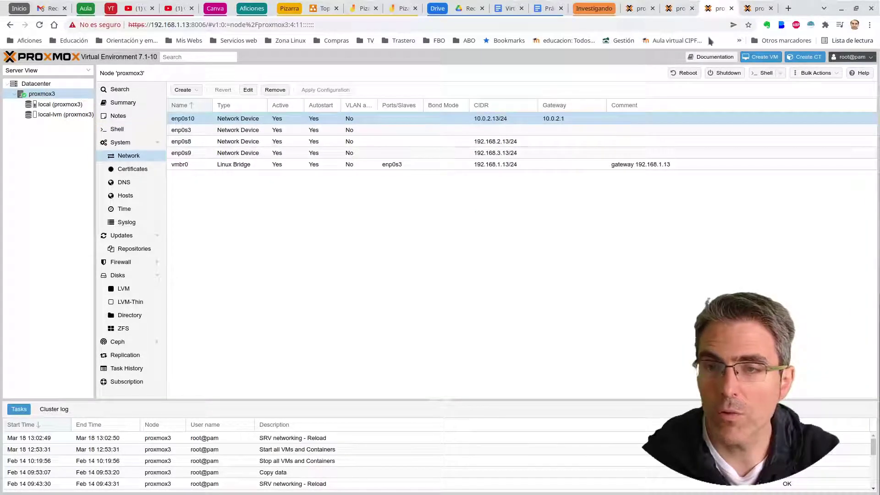
left_click(677, 9)
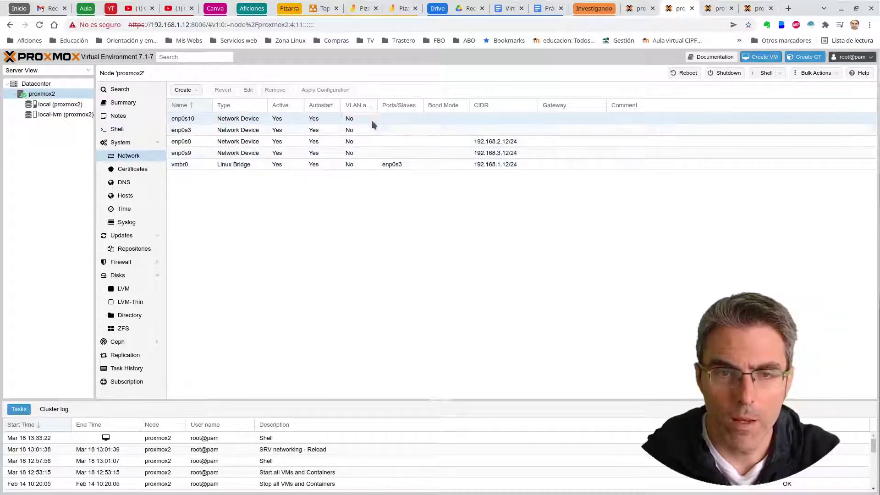
double_click(373, 117)
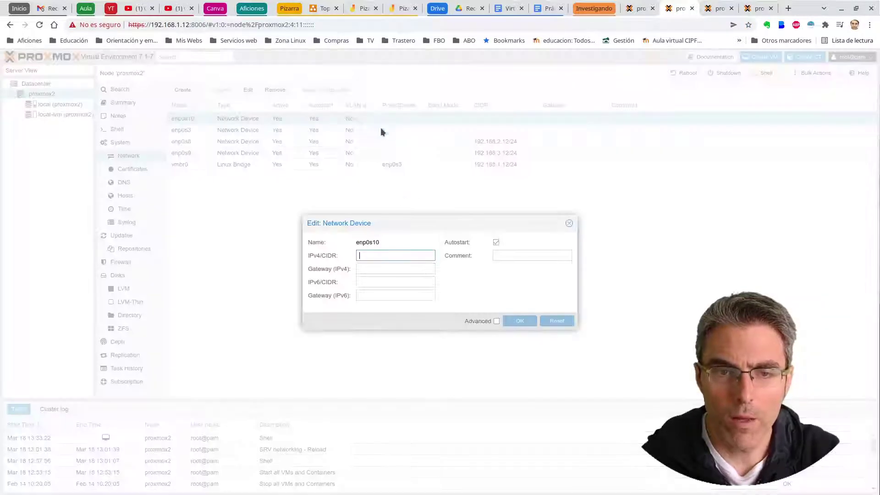
left_click(715, 9)
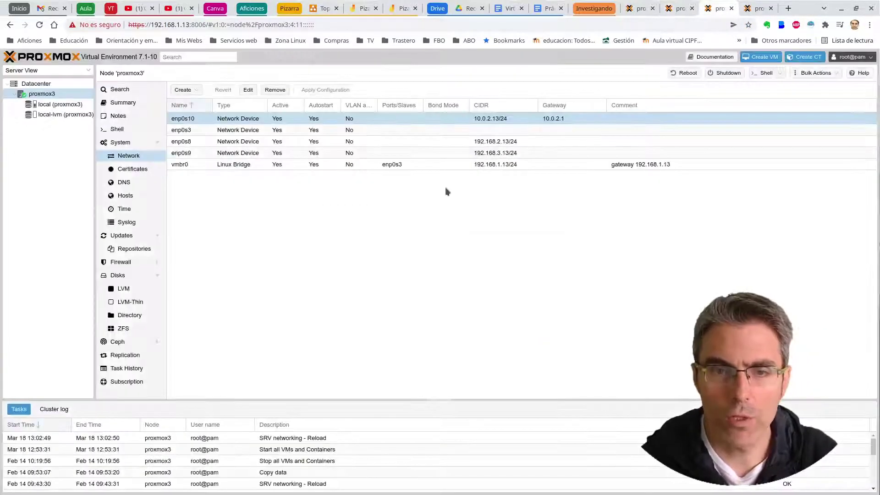
double_click(440, 118)
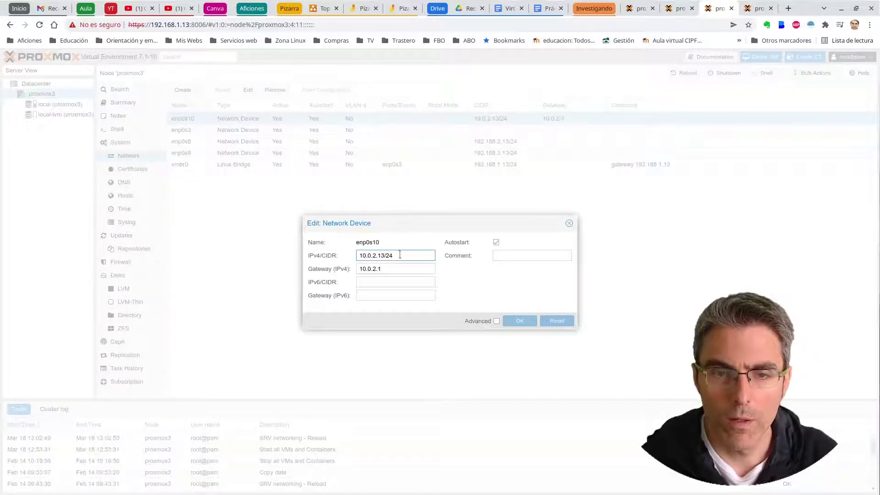
key("ctrl+a")
key("ctrl+c")
left_click(680, 9)
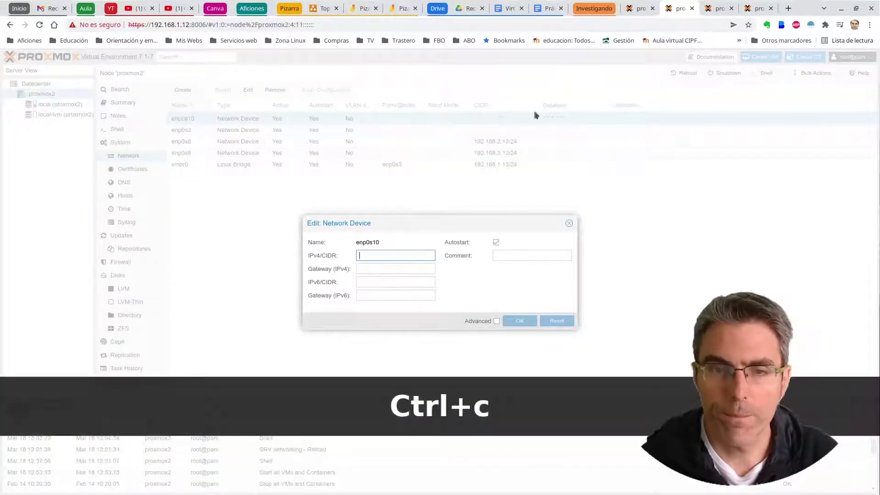
key("ctrl+v")
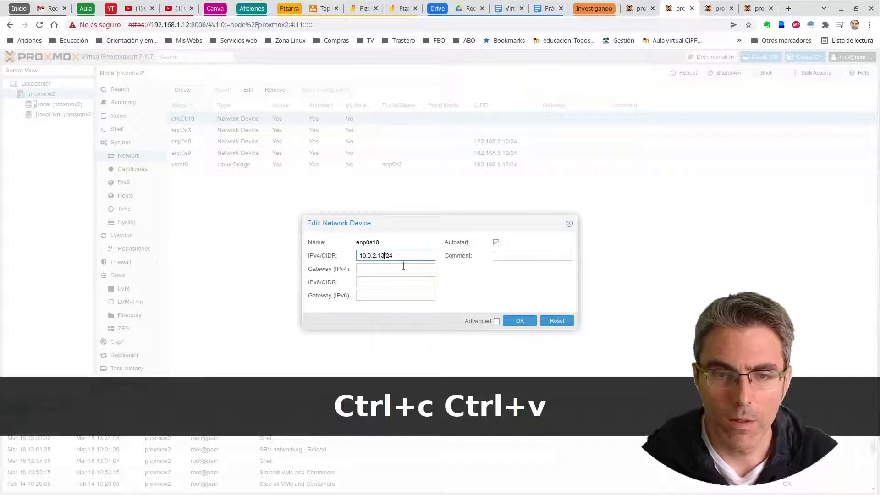
key("BackSpace")
type("2")
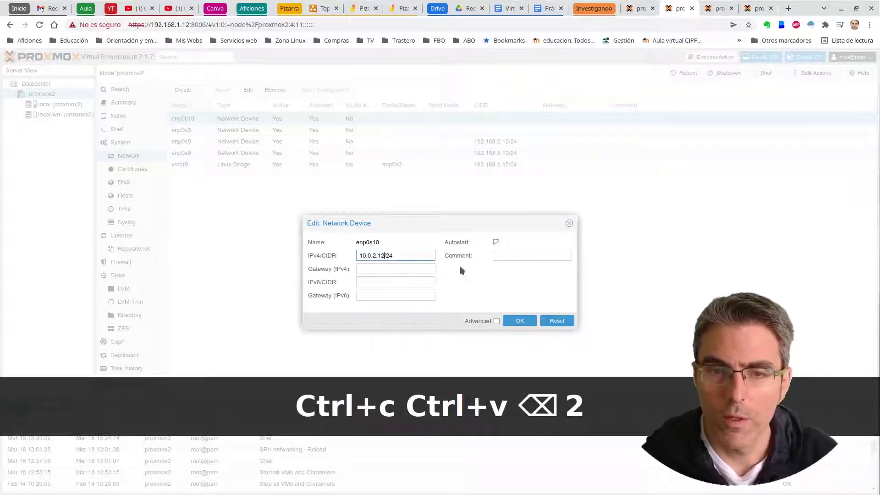
- Copy gateway 10.0.2.1 from proxmox3 into proxmox2's enp0s10 and save
left_click(718, 8)
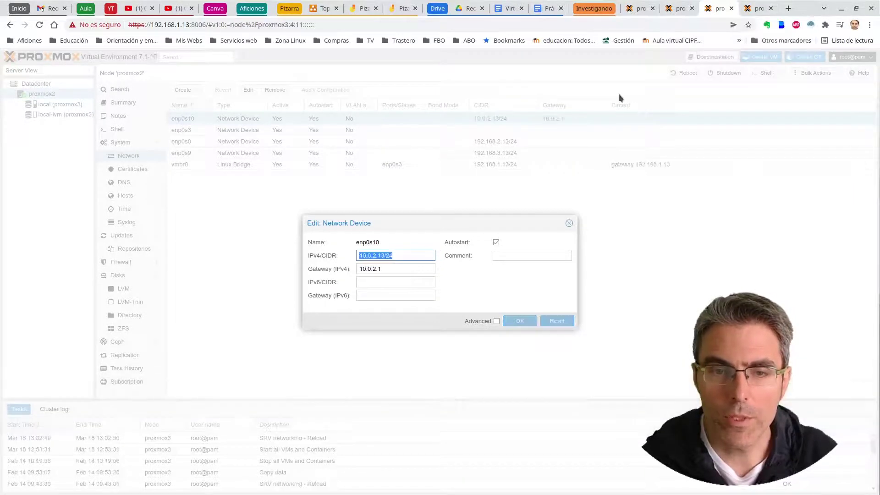
key("Tab")
key("ctrl+c")
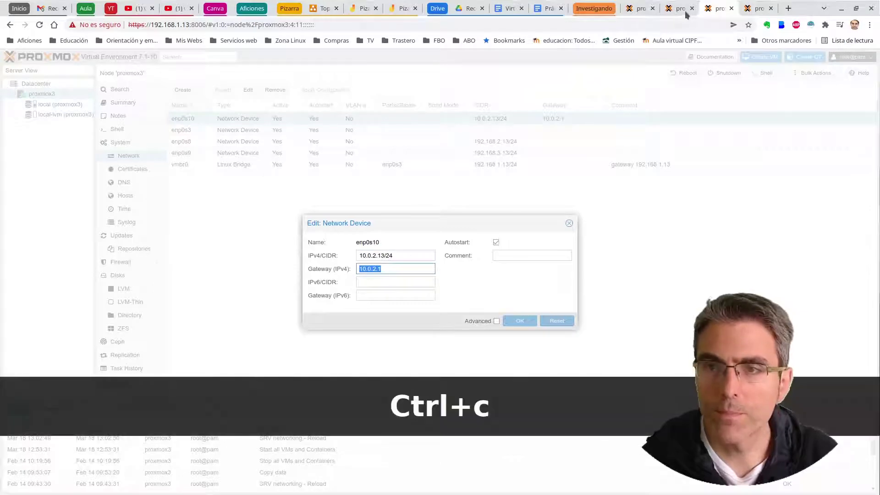
left_click(680, 8)
left_click(365, 268)
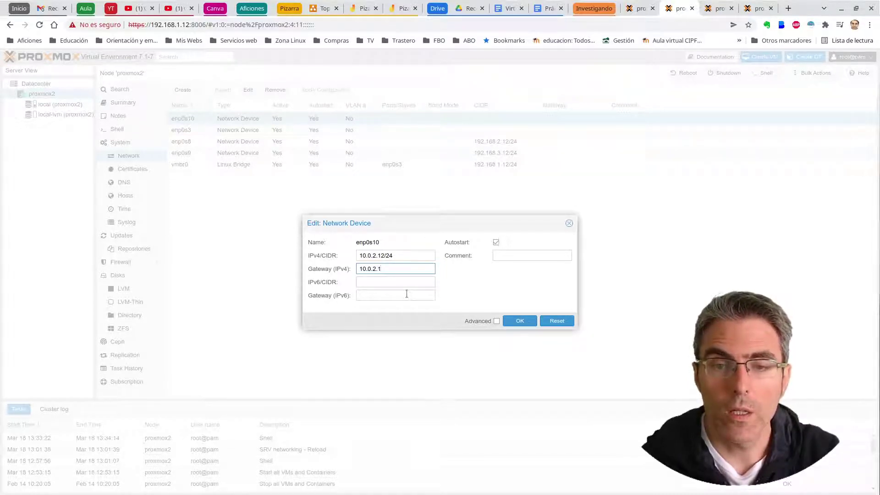
left_click(519, 321)
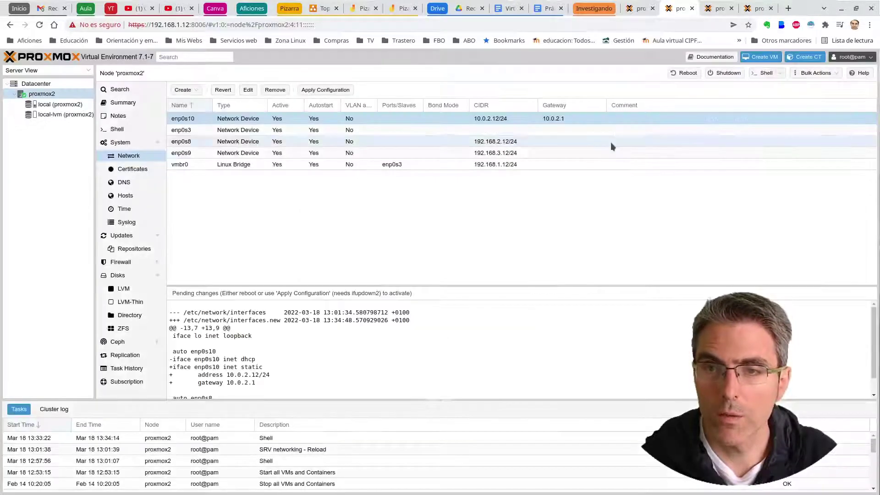
- Fill proxmox1's enp0s10 with gateway 10.0.2.1 and IPv4 10.0.2.11/24
left_click(641, 9)
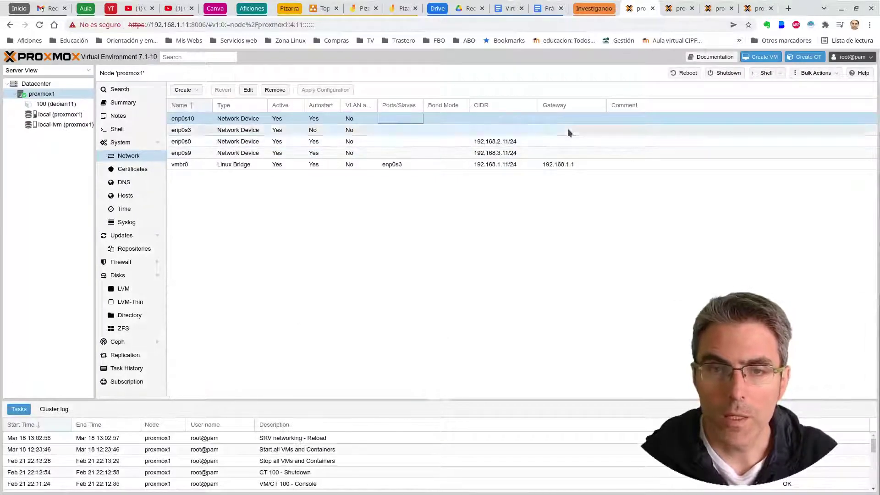
double_click(380, 118)
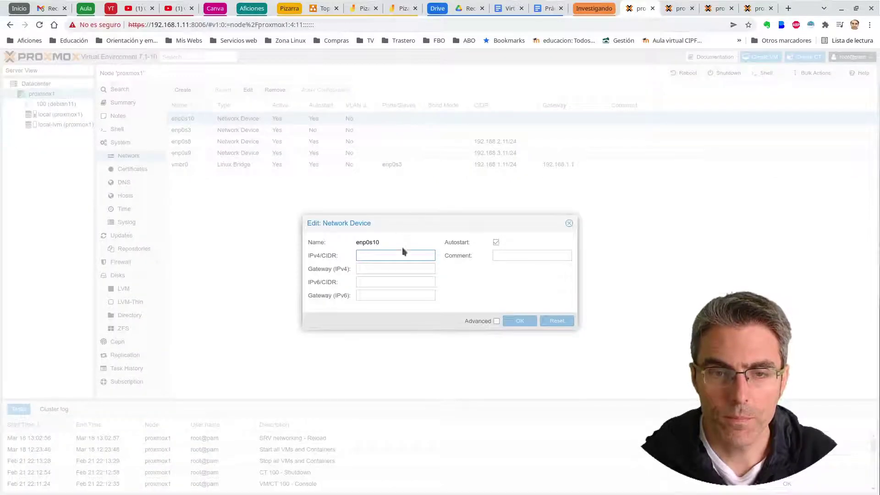
left_click(394, 268)
key("ctrl+v")
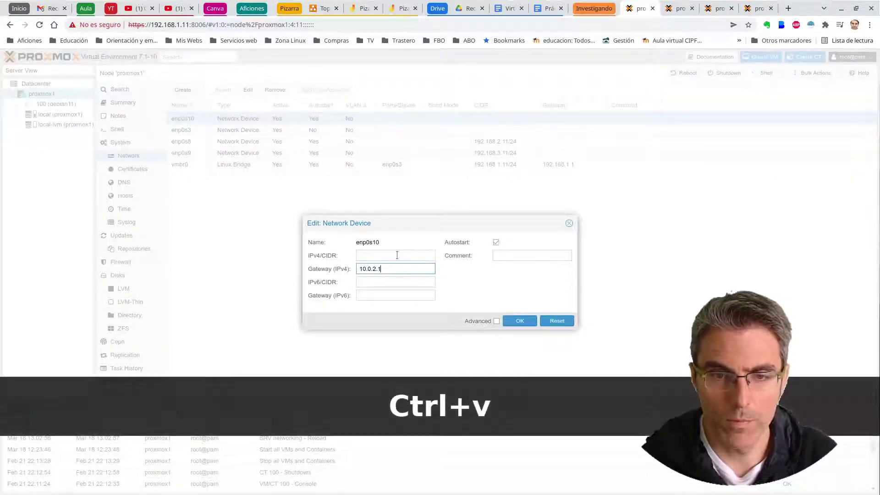
left_click(678, 8)
left_click(712, 8)
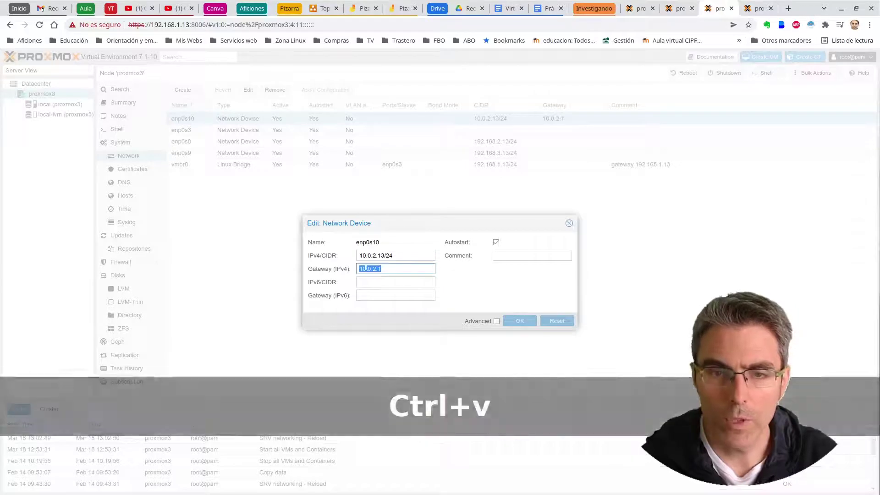
left_click(386, 255)
left_click_drag(386, 256, 334, 256)
key("ctrl+c")
left_click(638, 8)
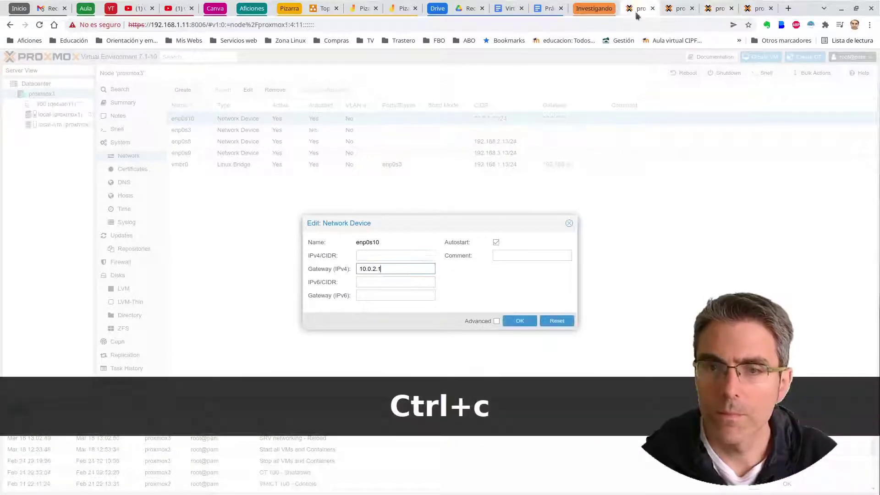
left_click(383, 255)
key("ctrl+v")
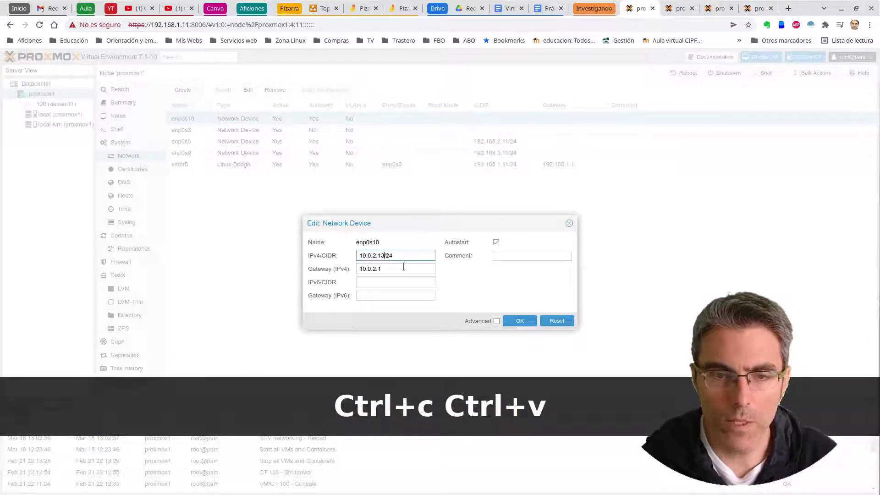
key("BackSpace")
type("1")
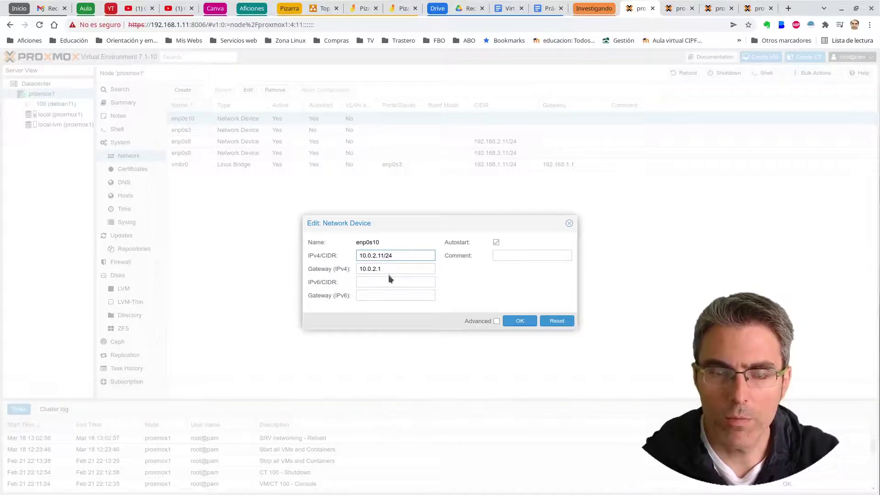
- After the 'default gateway already exists' error, save enp0s10 without a gateway
double_click(392, 270)
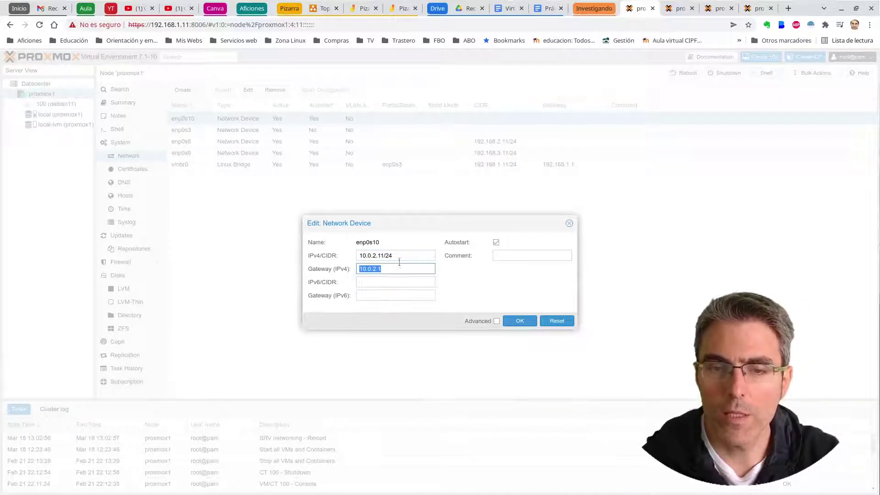
left_click(519, 320)
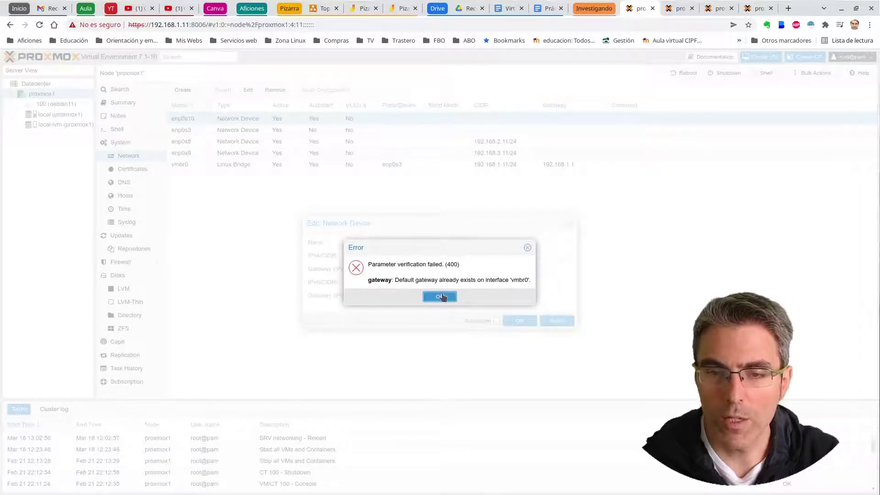
left_click(455, 298)
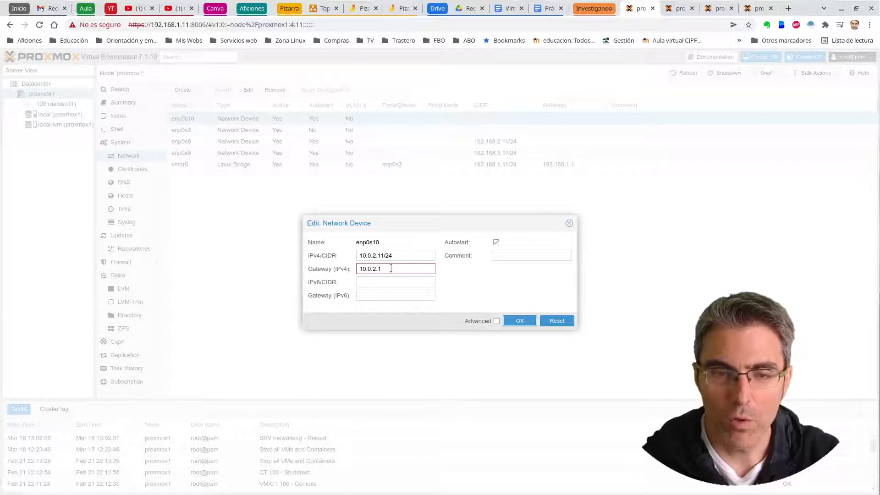
left_click_drag(391, 268, 324, 281)
key("ctrl+x")
left_click(515, 321)
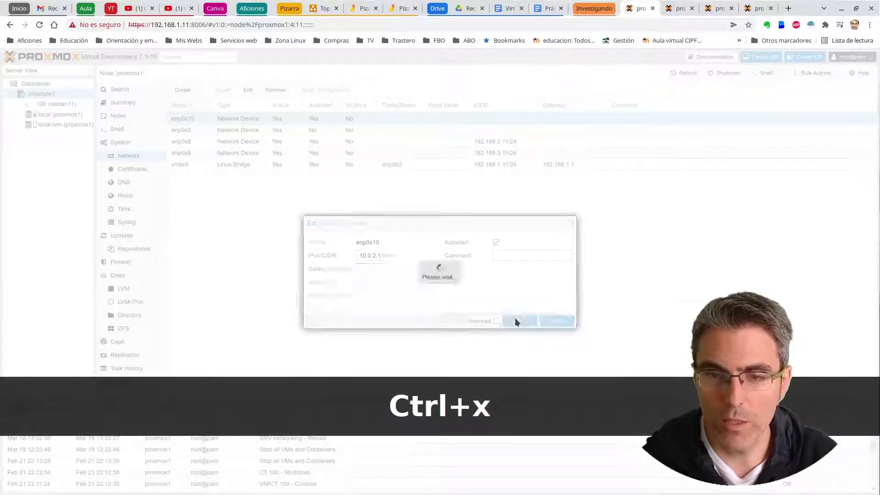
- Remove the 192.168.1.1 gateway from proxmox1's vmbr0 bridge
left_click(422, 168)
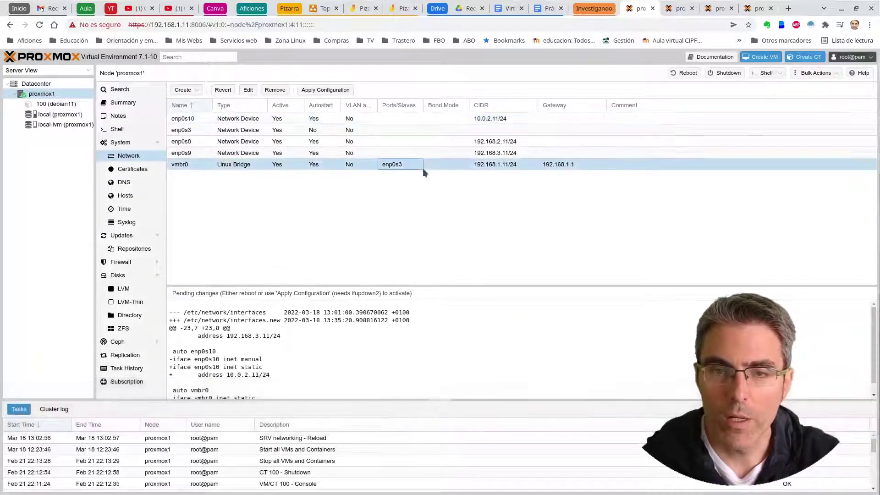
double_click(422, 168)
left_click_drag(392, 269, 323, 275)
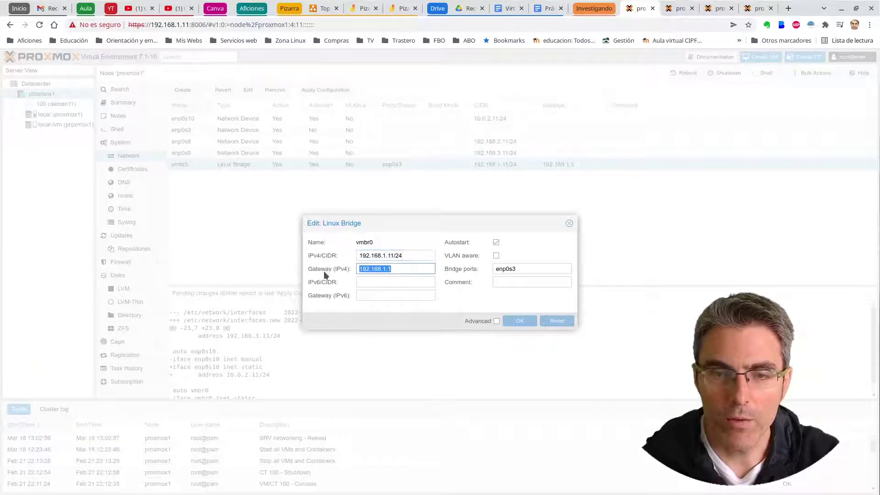
key("BackSpace")
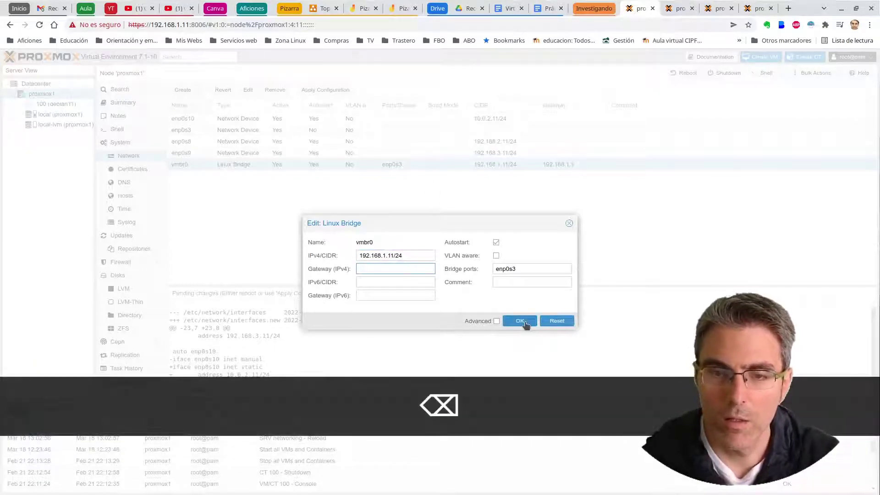
left_click(520, 320)
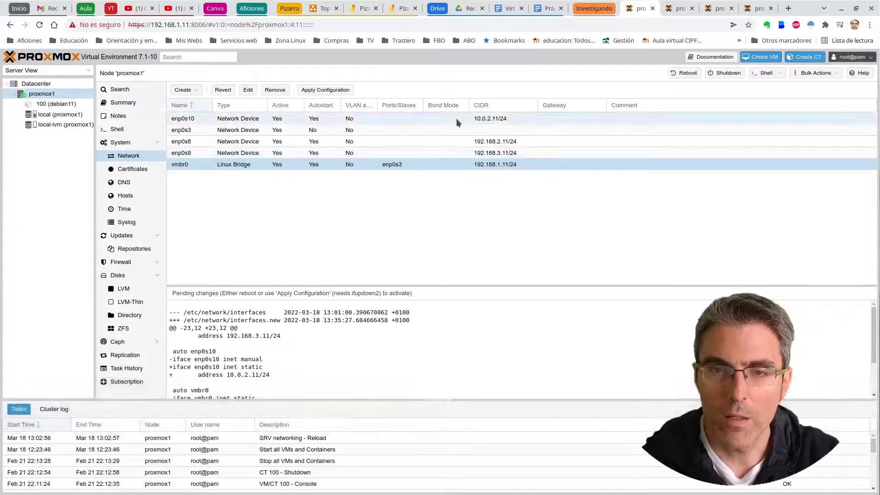
- Set proxmox1's enp0s10 gateway to 10.0.2.1 and save
double_click(455, 118)
left_click(401, 270)
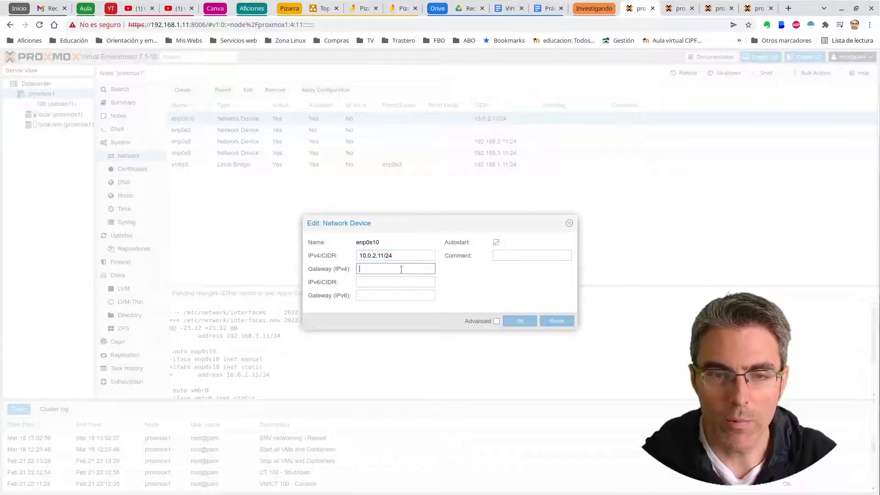
key("ctrl+v")
left_click(520, 320)
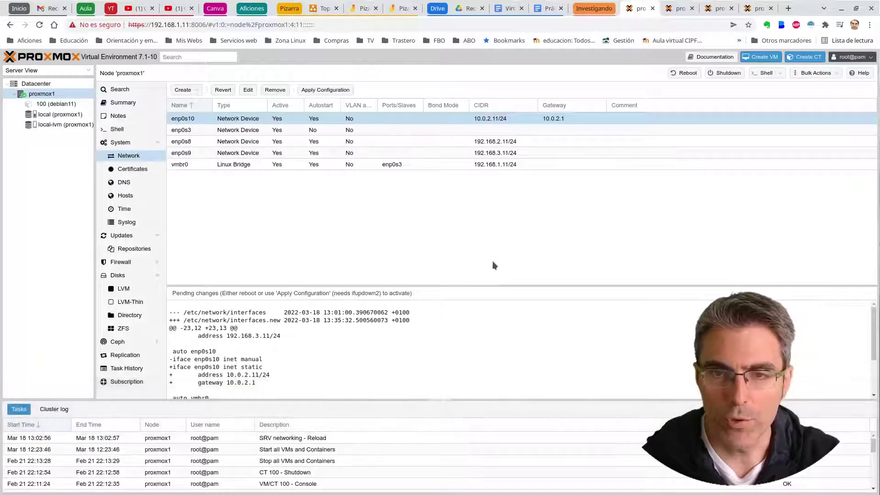
- Apply the pending network configuration on proxmox1 and proxmox2
left_click(312, 90)
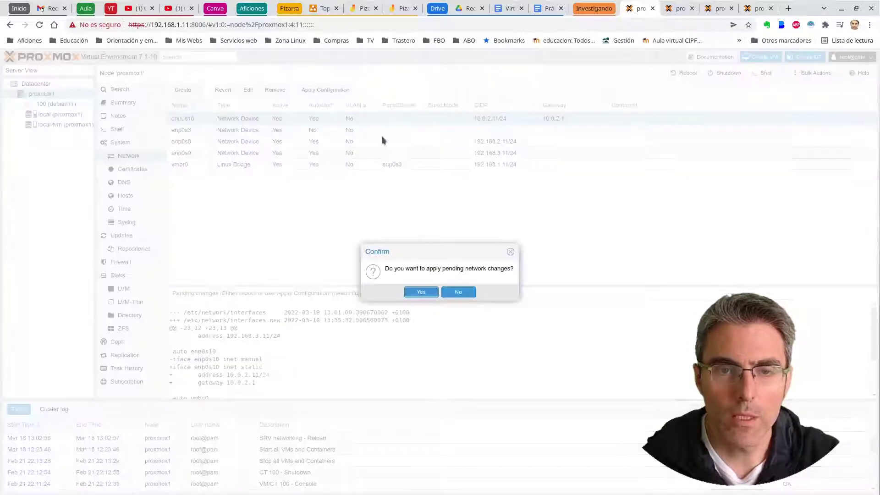
left_click(421, 292)
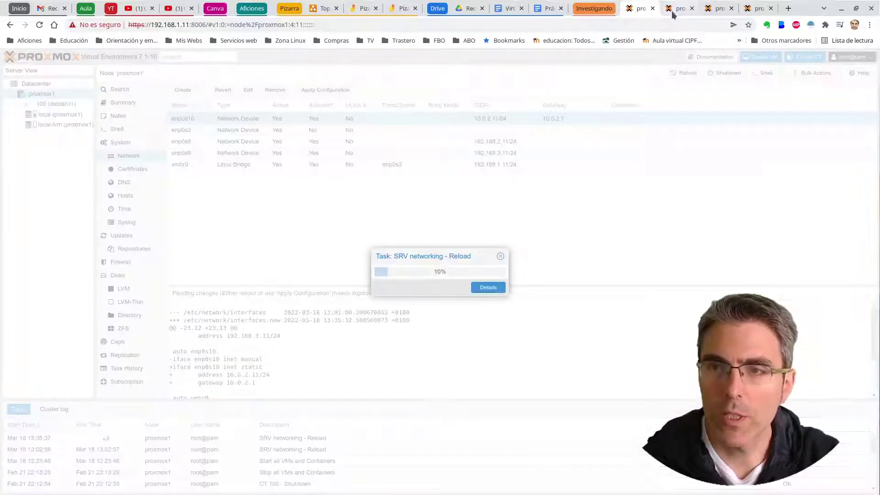
left_click(673, 15)
left_click(324, 92)
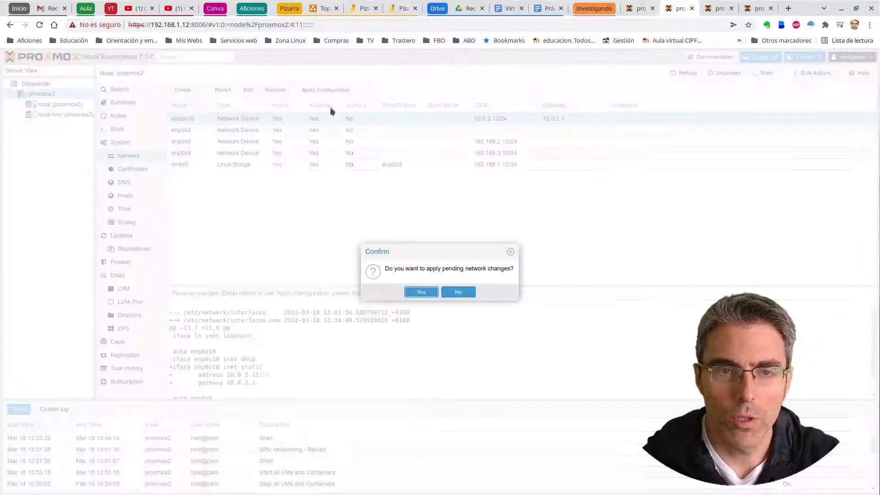
left_click(418, 292)
- Close proxmox3's unchanged Edit dialog and the duplicate localhost:1101 tab
left_click(714, 8)
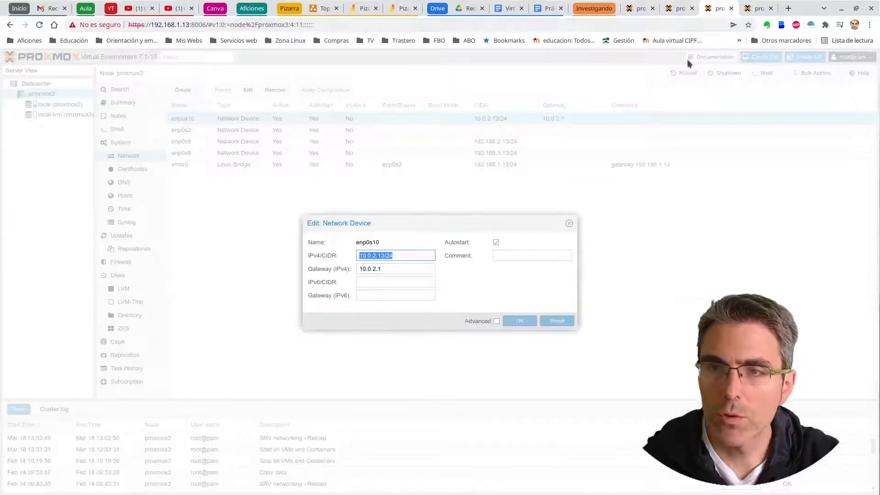
left_click(569, 223)
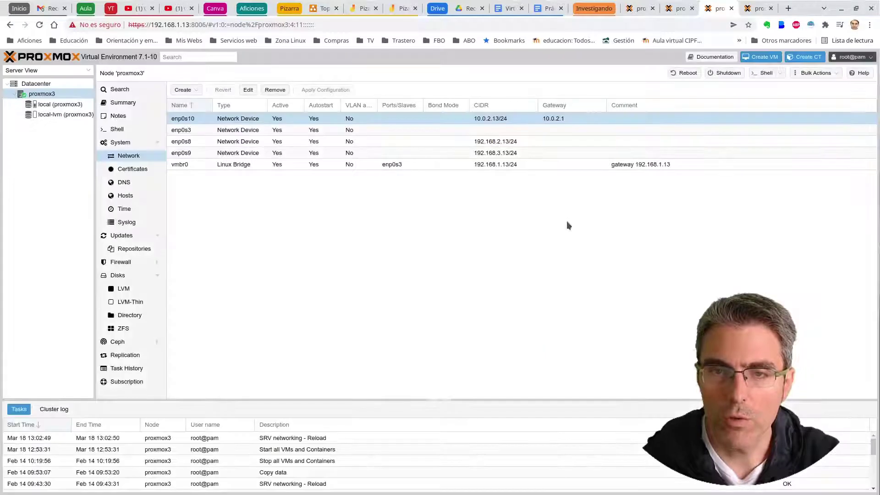
left_click(756, 7)
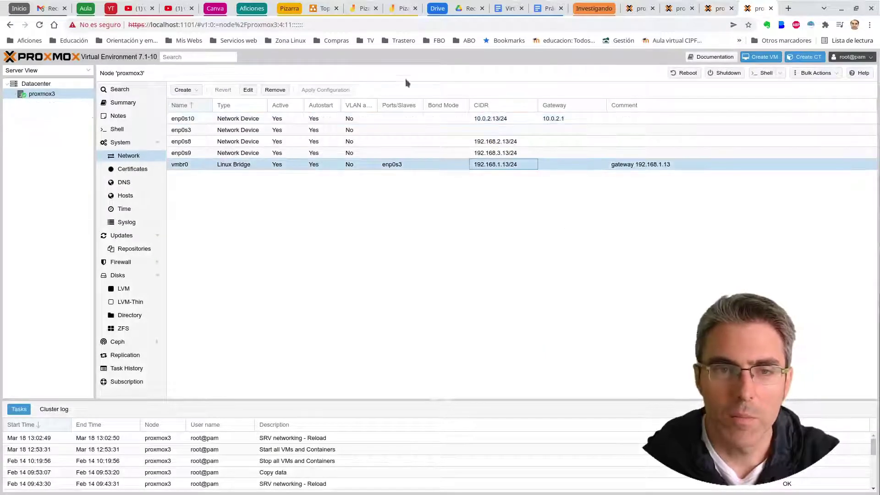
left_click_drag(191, 24, 170, 24)
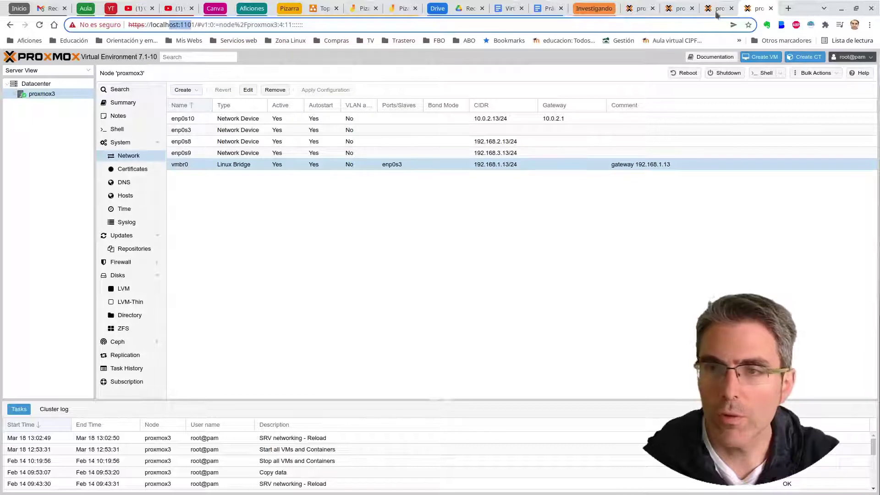
left_click(771, 8)
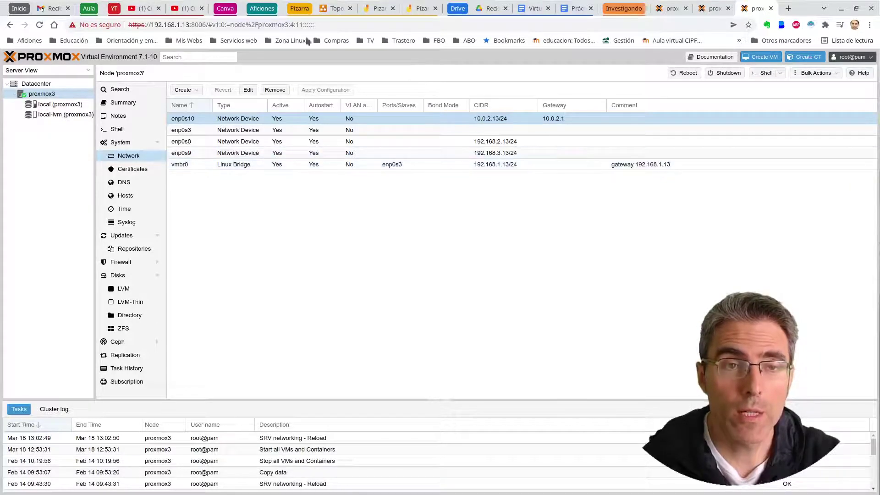
left_click_drag(191, 25, 168, 24)
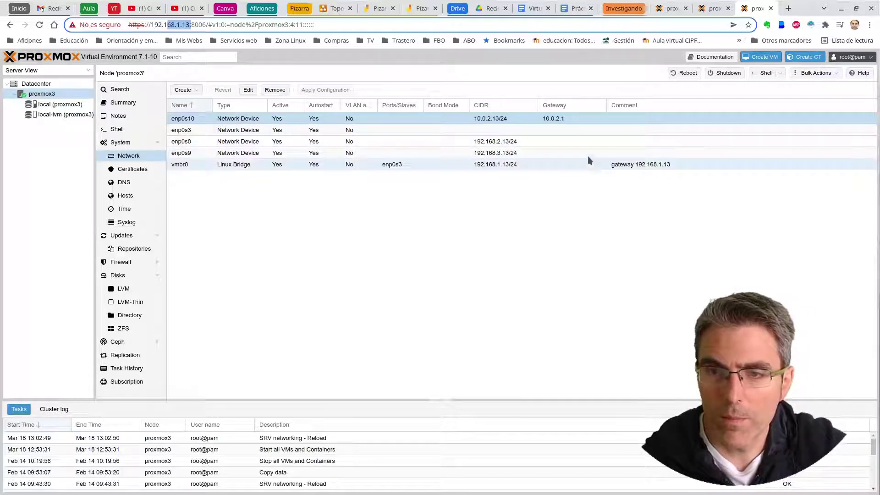
double_click(629, 169)
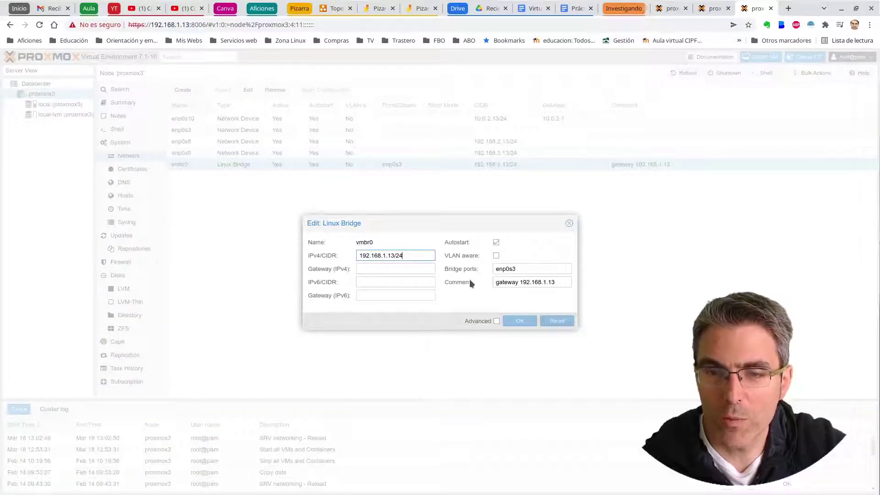
left_click_drag(561, 285, 446, 281)
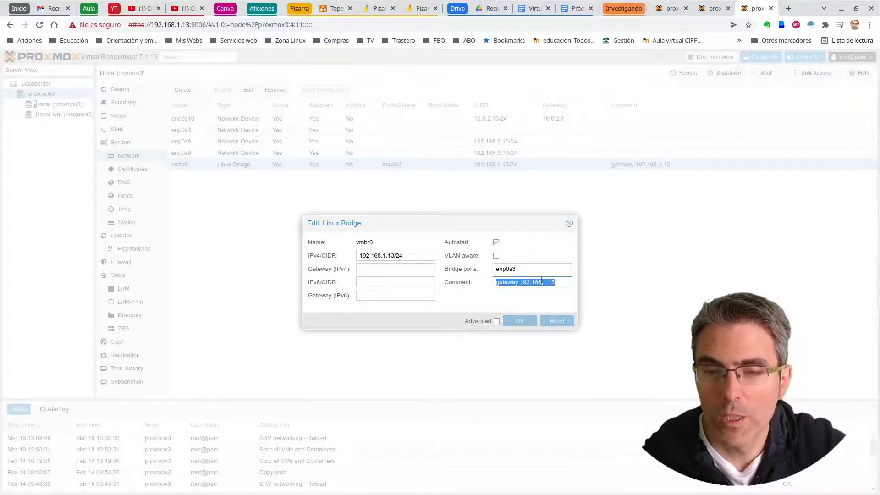
left_click(405, 268)
left_click(513, 282)
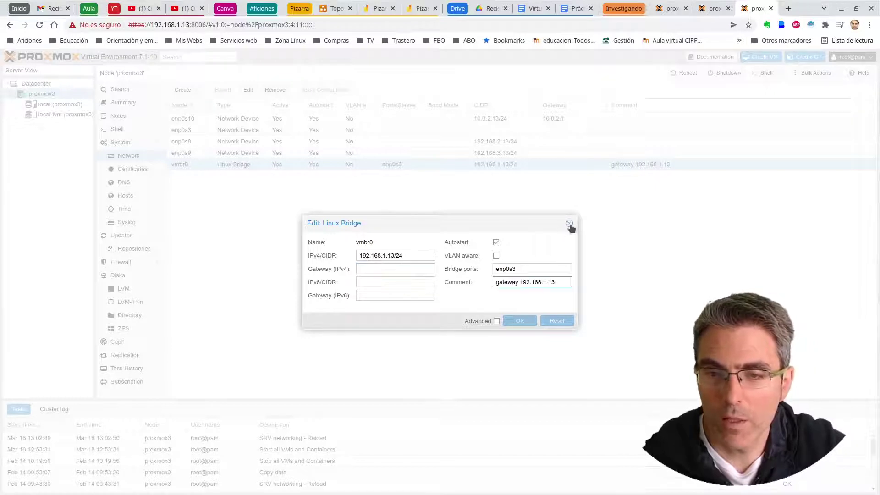
left_click(569, 223)
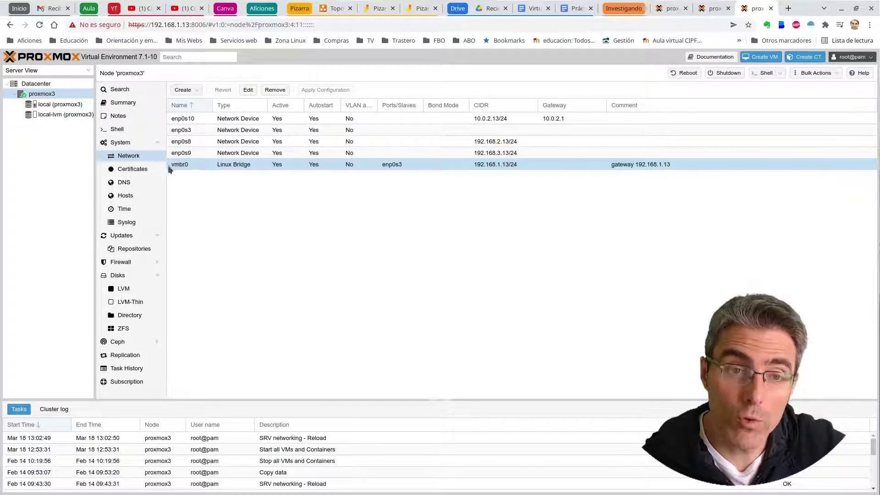
left_click(188, 120)
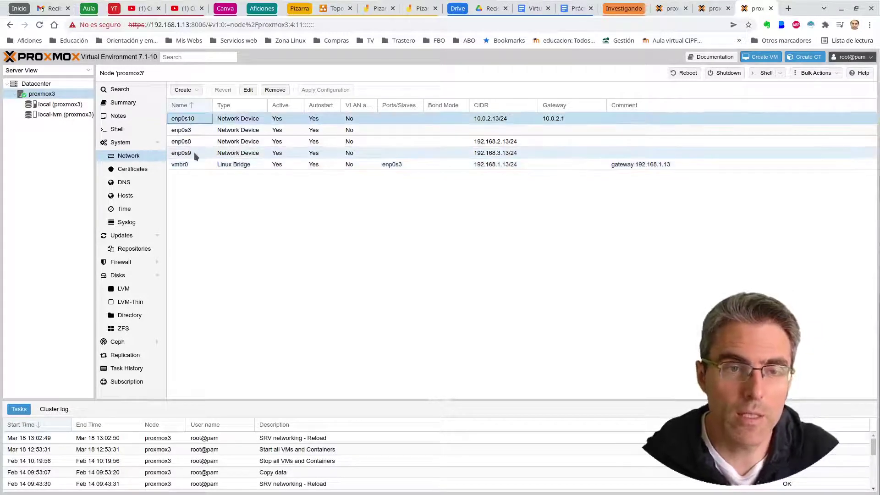
left_click(194, 152)
left_click(197, 129)
left_click(199, 120)
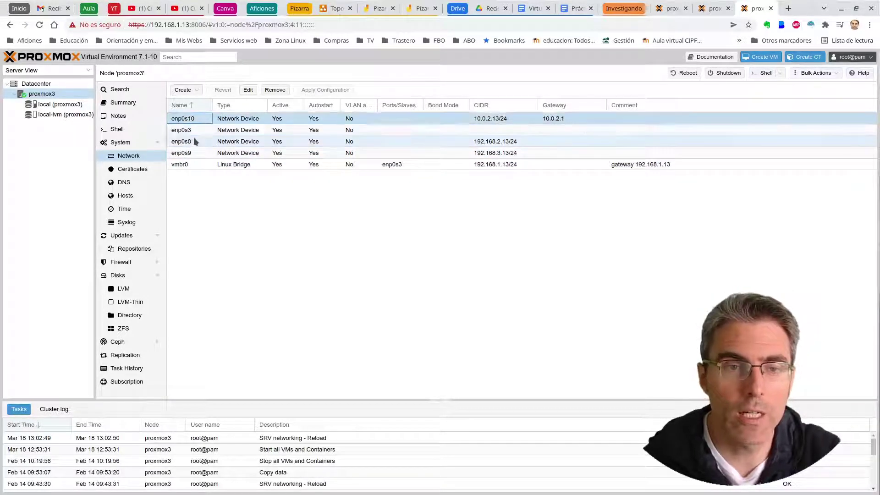
left_click(192, 142)
left_click(192, 169)
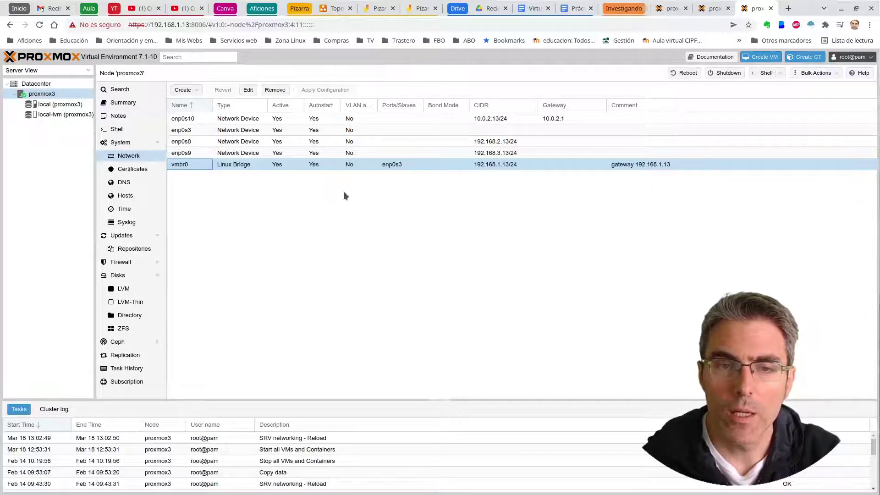
left_click(419, 8)
mouse_move(415, 384)
left_mouse_down()
mouse_move(397, 204)
mouse_move(461, 187)
left_mouse_up()
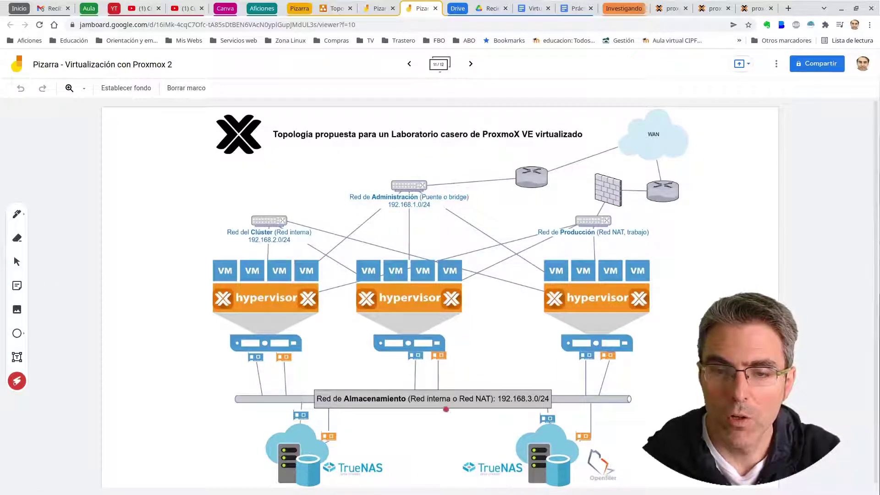
mouse_move(404, 271)
left_mouse_down()
mouse_move(403, 262)
mouse_move(410, 275)
mouse_move(401, 266)
mouse_move(411, 207)
left_mouse_up()
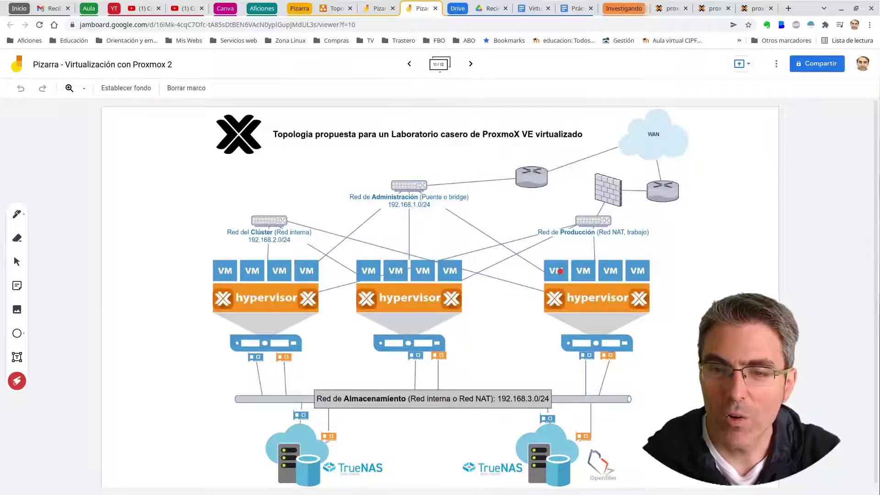
left_click_drag(579, 271, 596, 226)
mouse_move(385, 273)
left_mouse_down()
mouse_move(598, 214)
mouse_move(605, 188)
left_mouse_up()
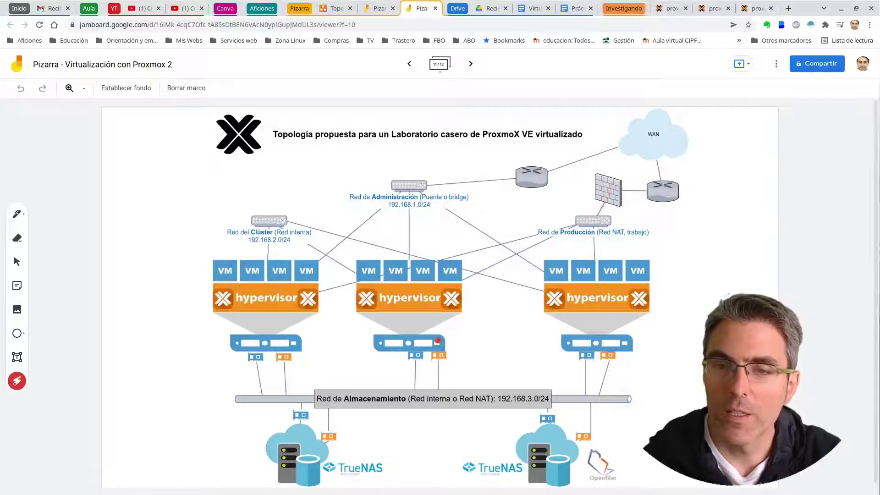
left_click(756, 8)
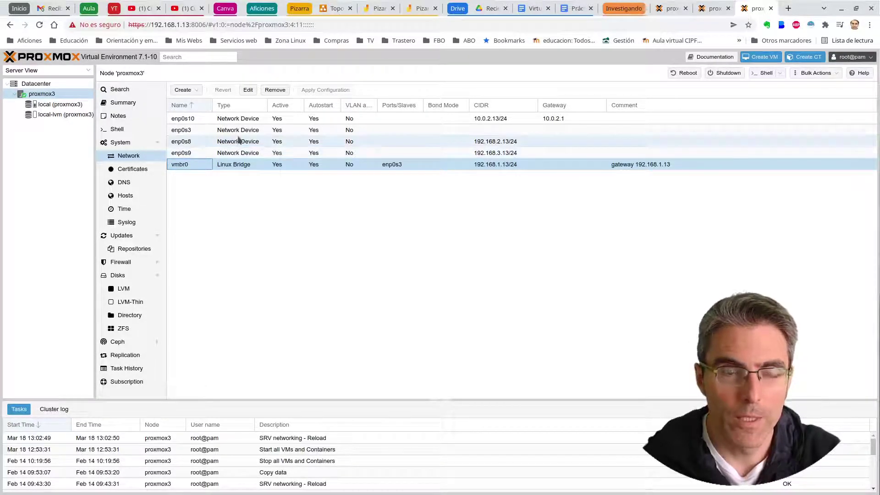
left_click(197, 90)
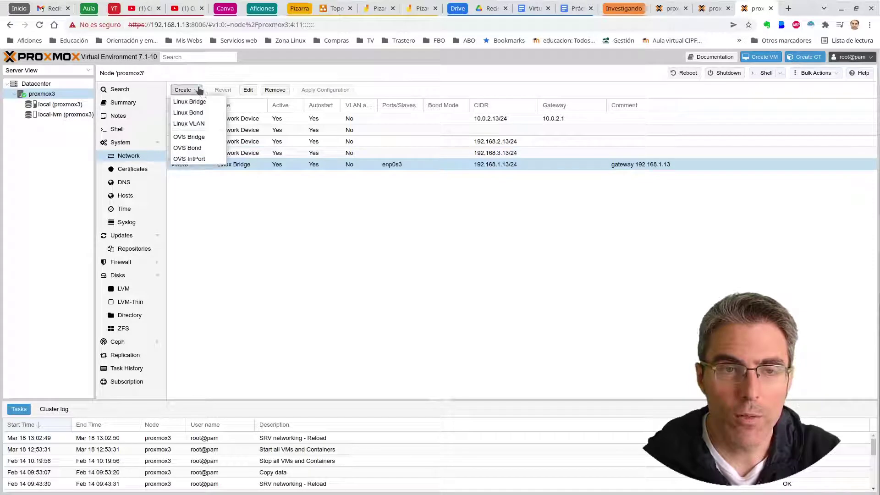
left_click(339, 236)
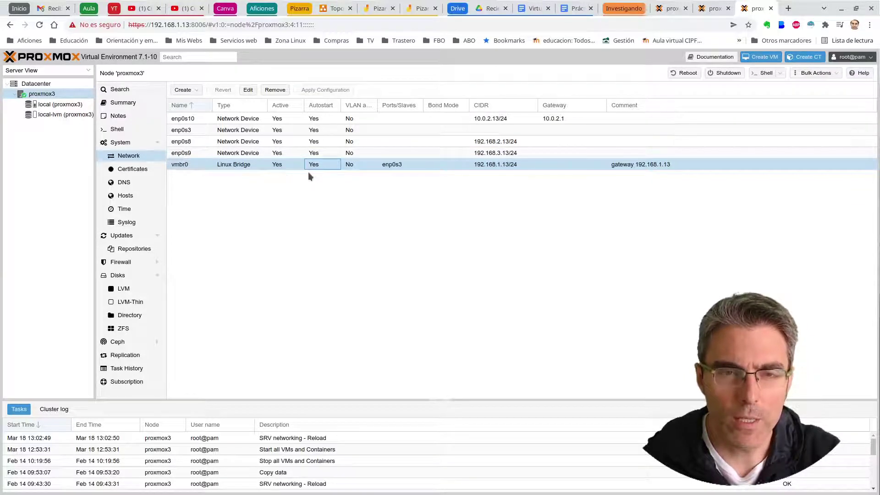
left_click(328, 120)
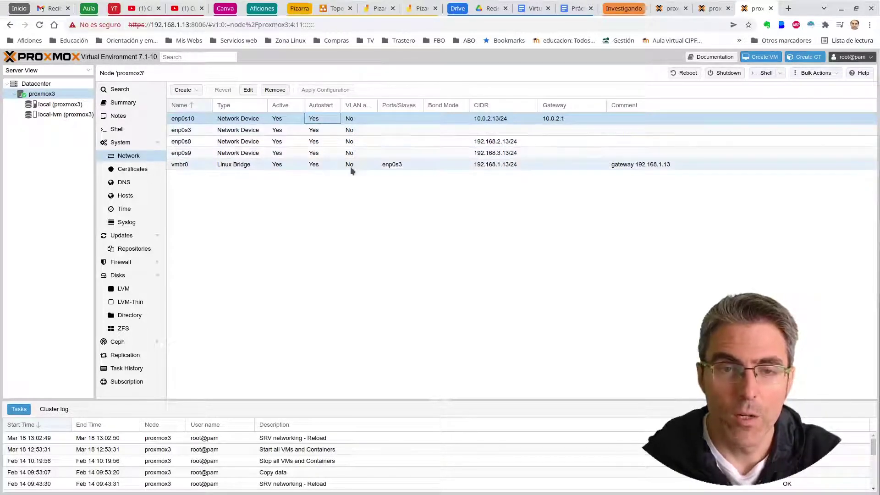
left_click(394, 164)
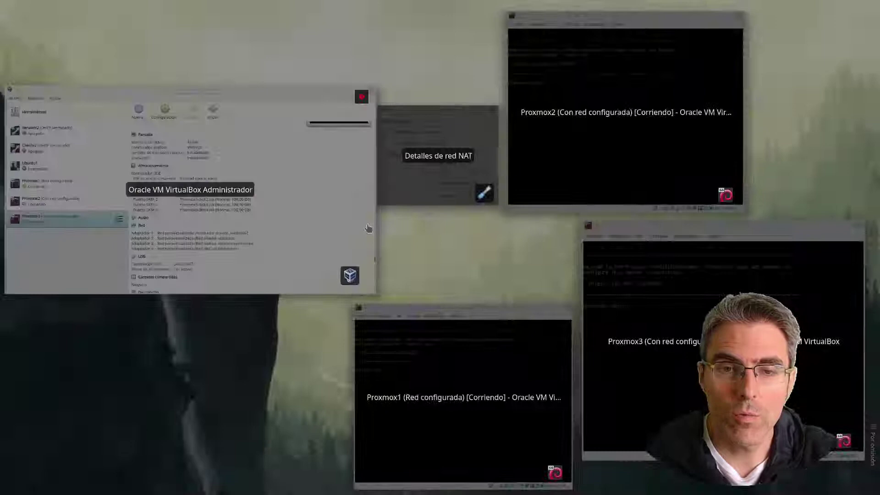
- Close VirtualBox's Port Forwarding, NAT Network Details and Preferences windows
left_click(196, 191)
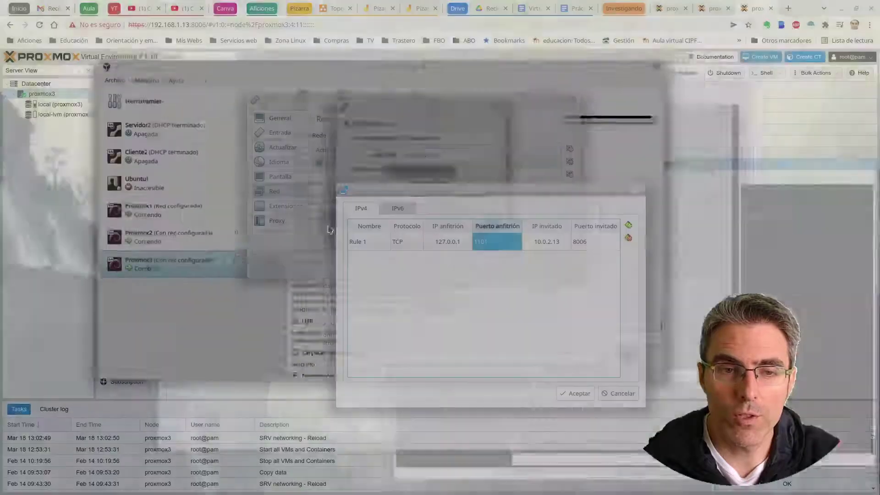
left_click(639, 189)
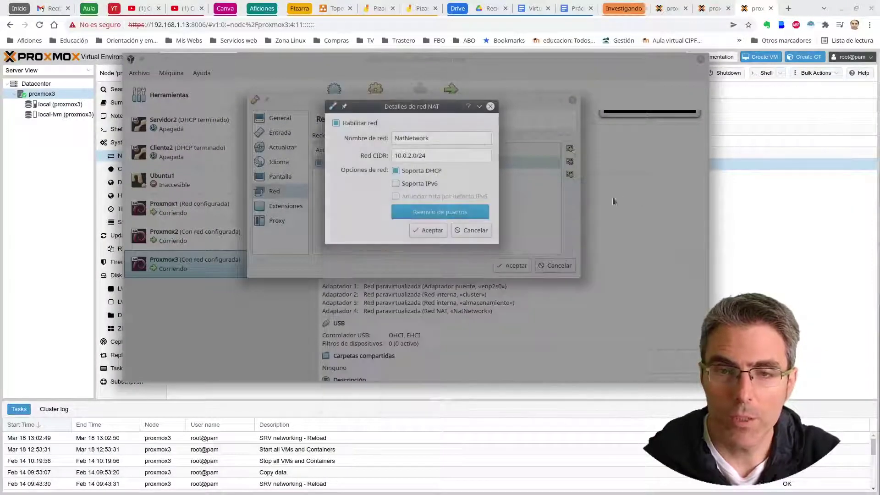
left_click(464, 230)
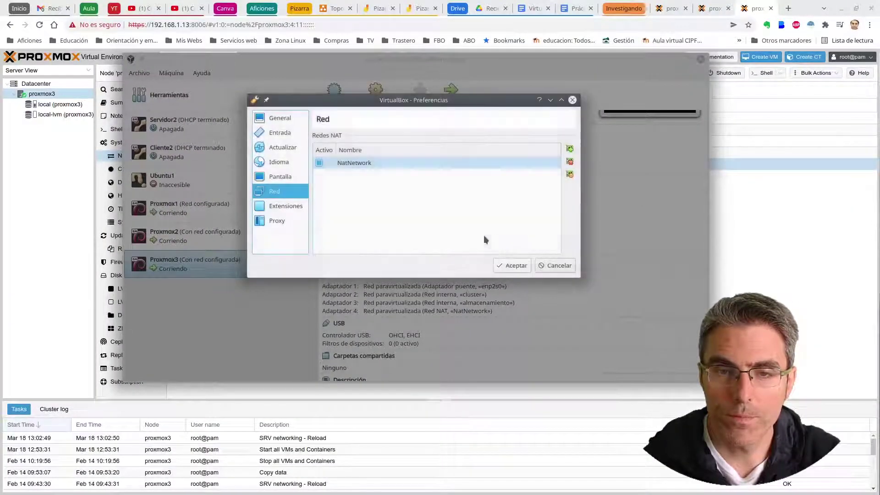
left_click(560, 266)
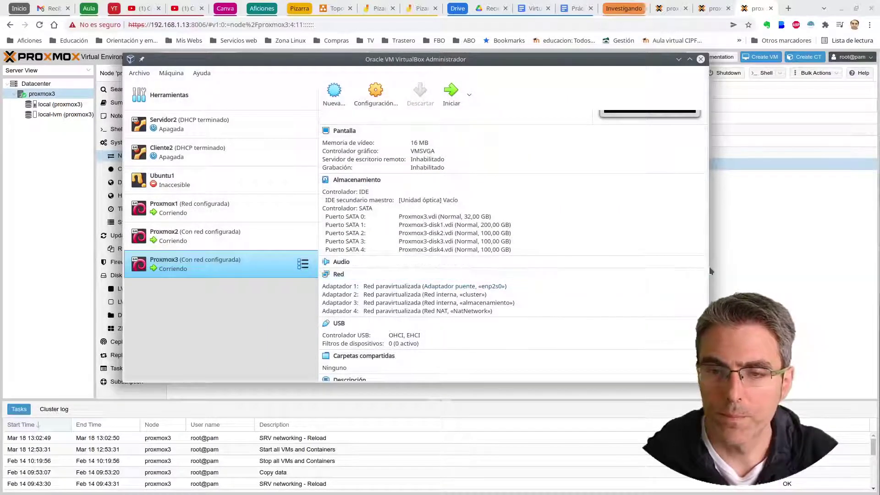
key("alt+Tab")
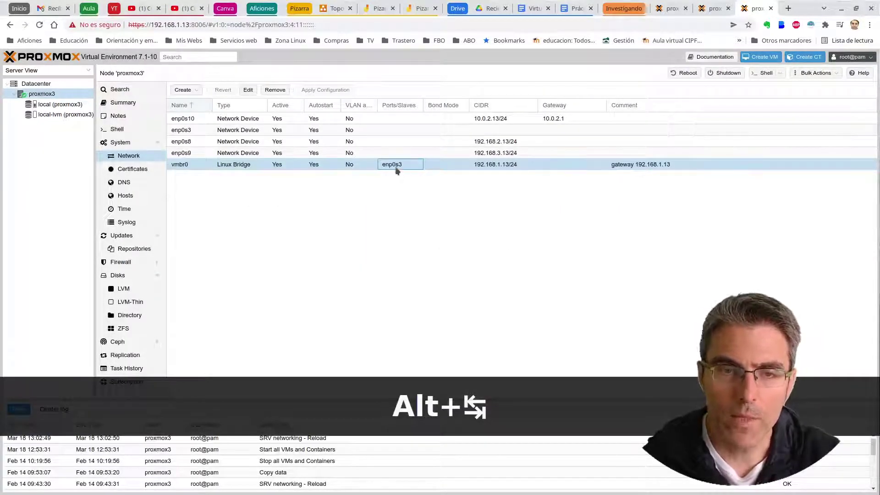
- Turn off autostart for interface enp0s3
left_click(234, 131)
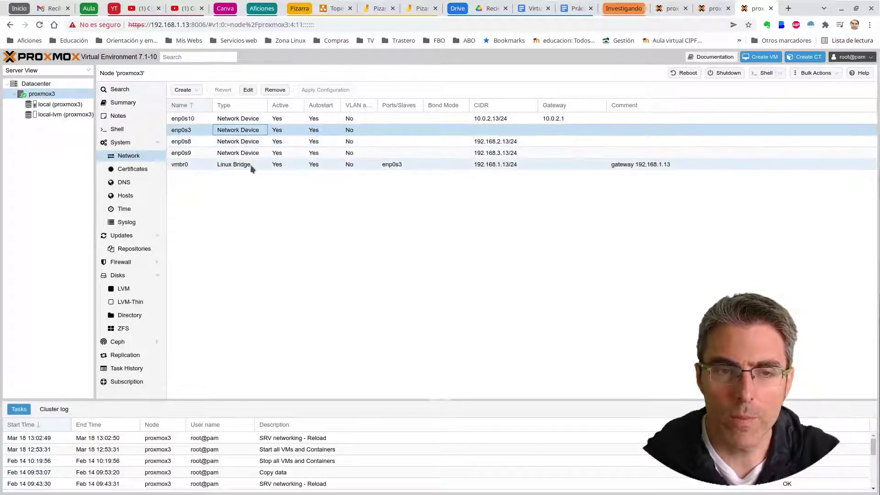
left_click(237, 166)
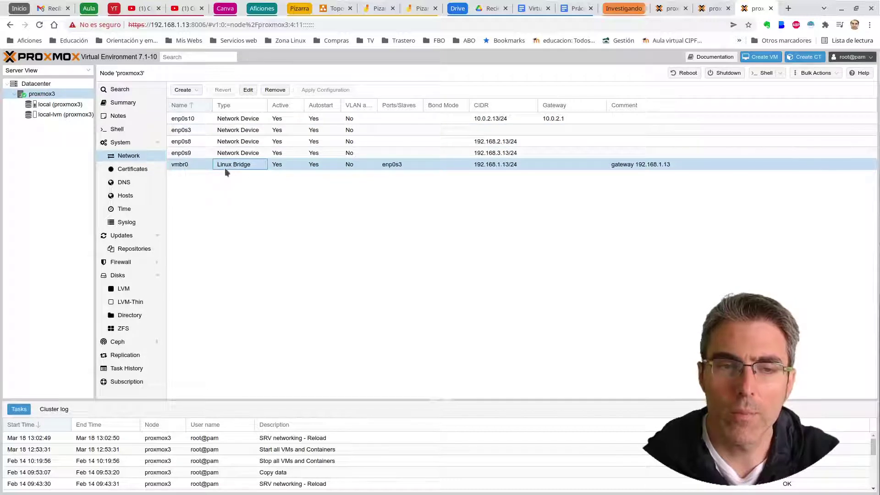
double_click(308, 132)
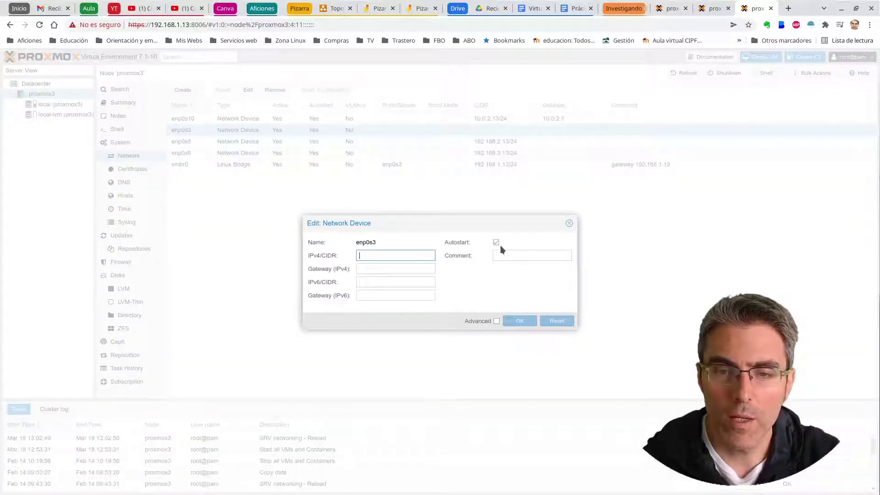
left_click(496, 242)
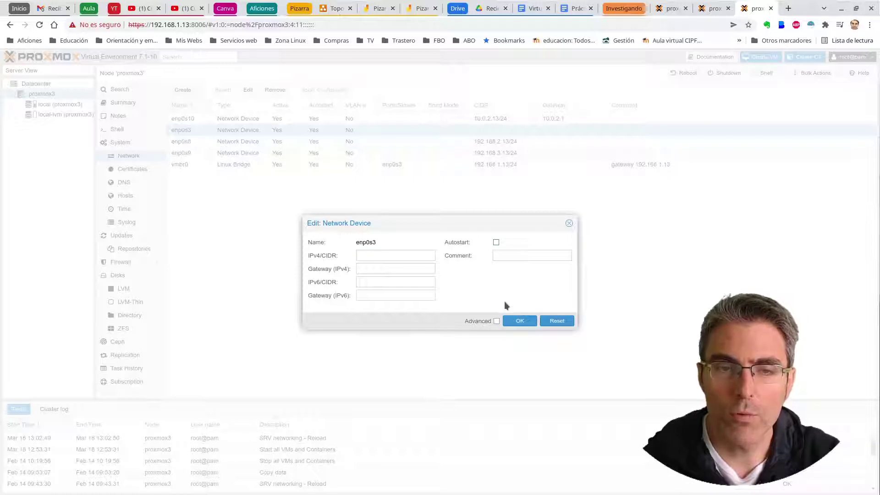
left_click(518, 320)
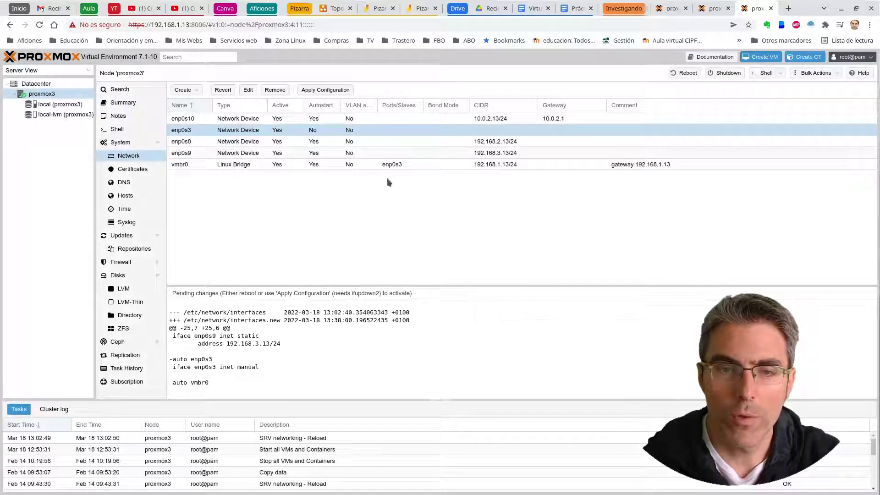
- Turn off autostart for interface enp0s10 as well
left_click(331, 167)
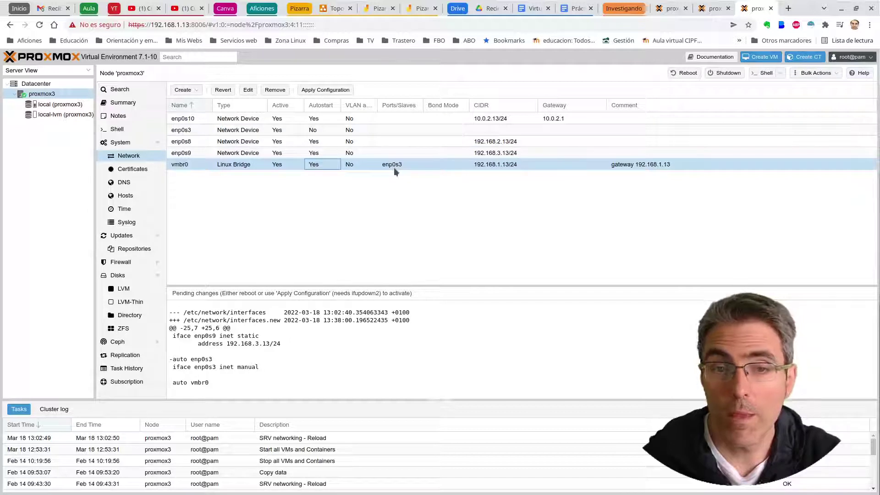
left_click(196, 131)
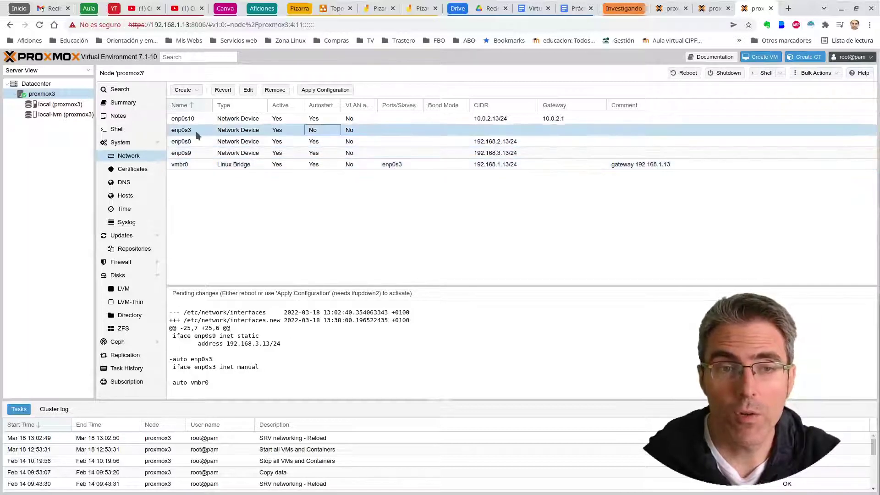
left_click(390, 167)
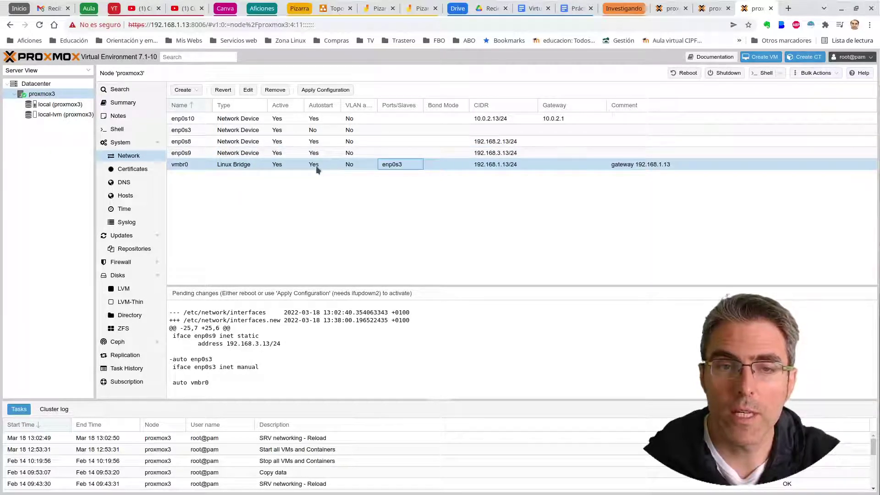
left_click(314, 130)
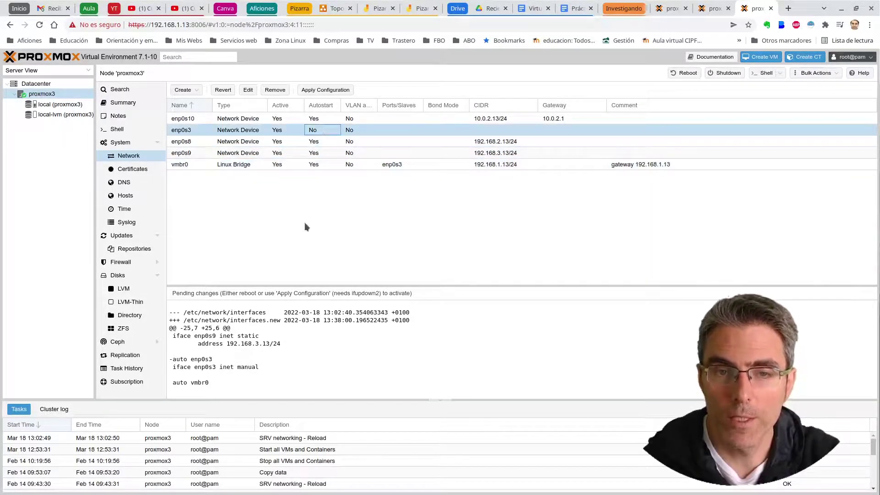
double_click(288, 117)
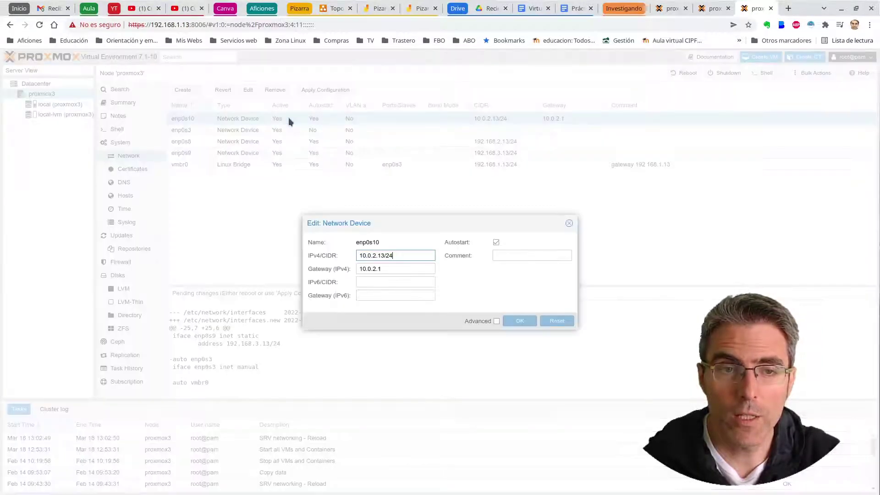
left_click(496, 242)
left_click(520, 321)
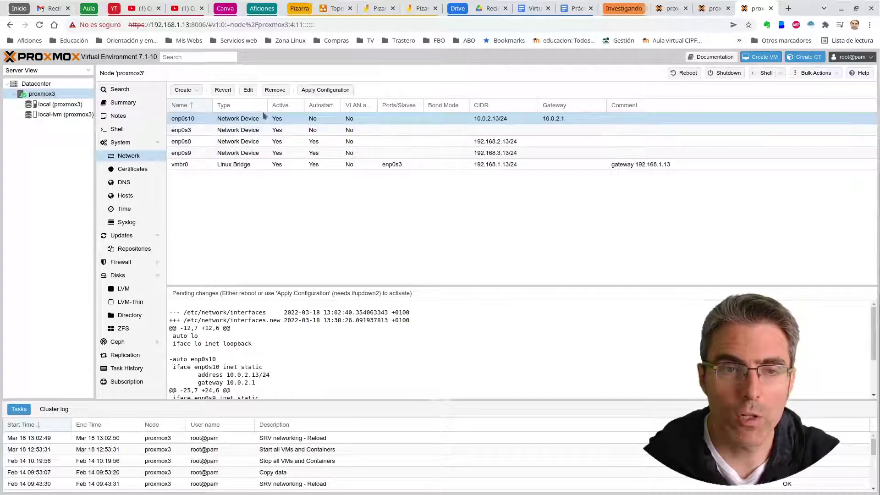
left_click(188, 91)
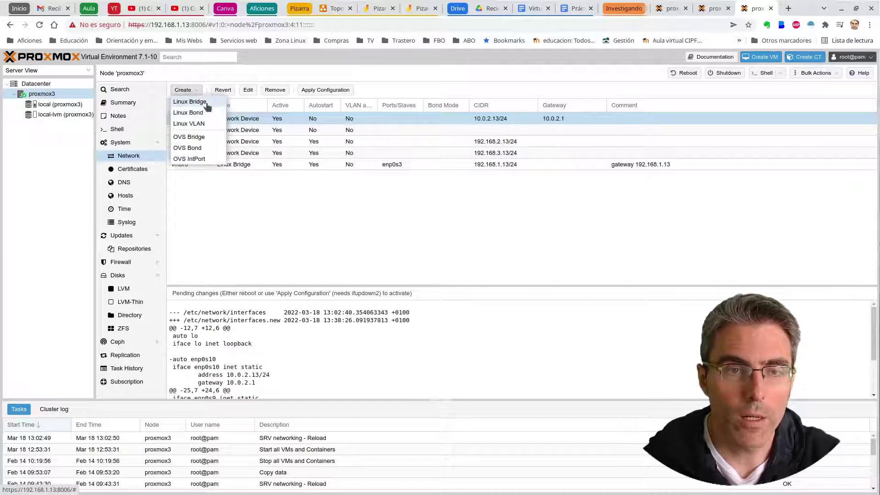
- Start a new Linux Bridge vmbr1 and glance at the right hypervisor's VMs on the topology diagram
left_click(206, 104)
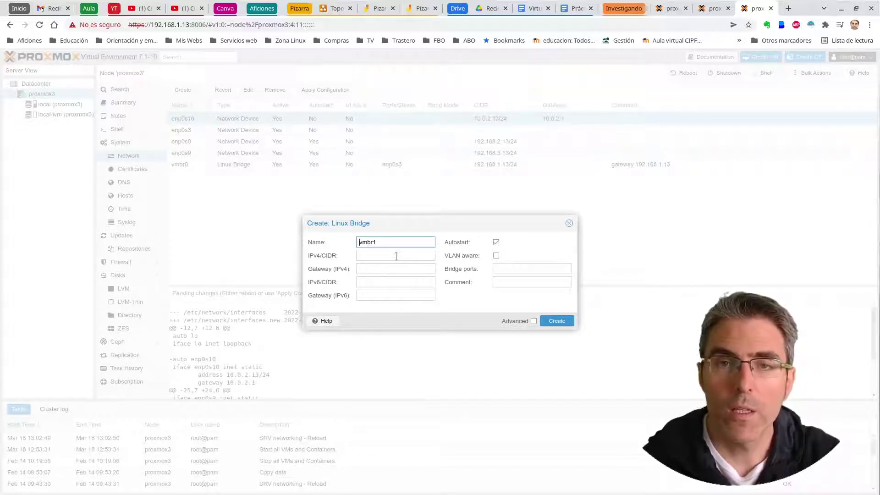
left_click(417, 9)
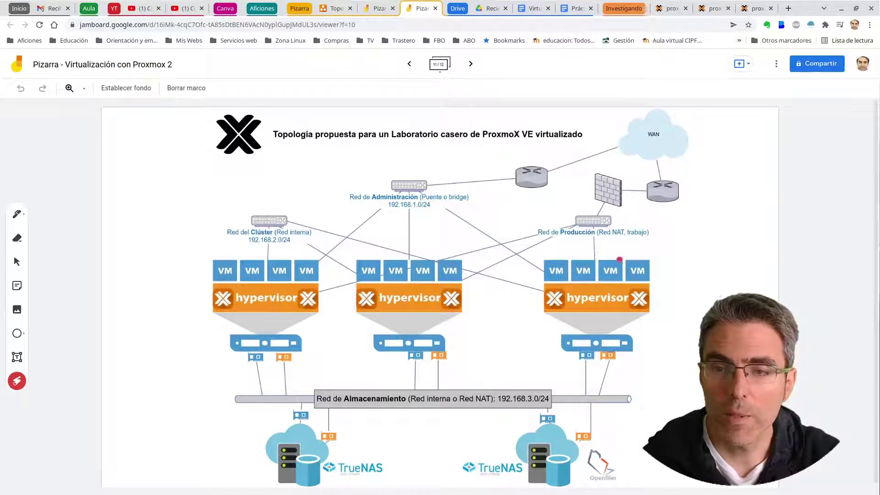
mouse_move(614, 266)
left_mouse_down()
mouse_move(579, 259)
mouse_move(595, 204)
left_mouse_up()
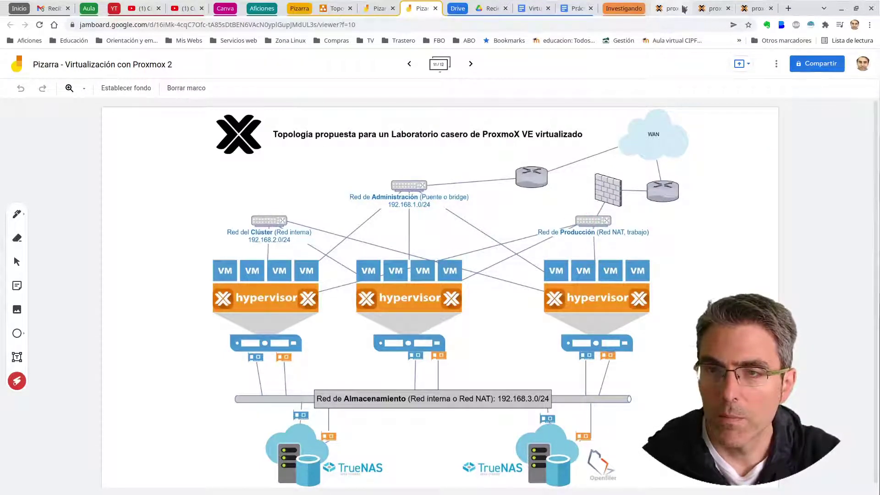
left_click(752, 8)
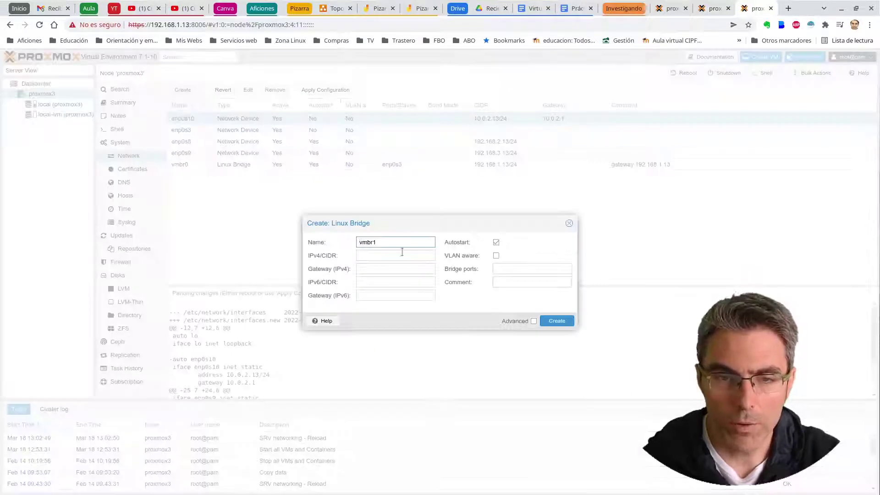
- Enter 10.0.2.13/24 as the new bridge's IPv4/CIDR
left_click(400, 255)
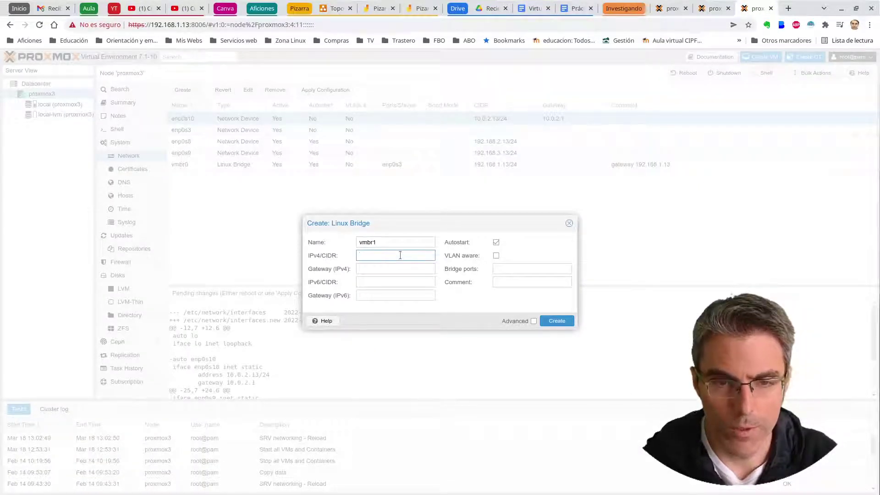
type("10.0.2.1")
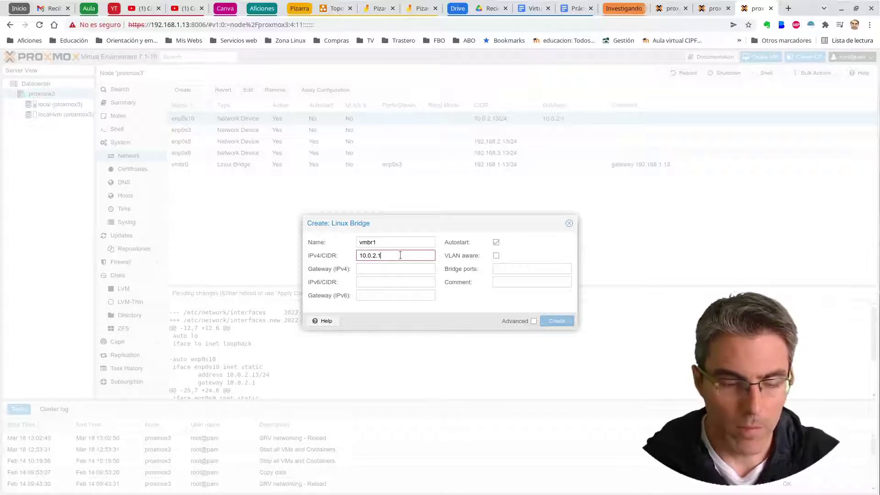
type("3/24")
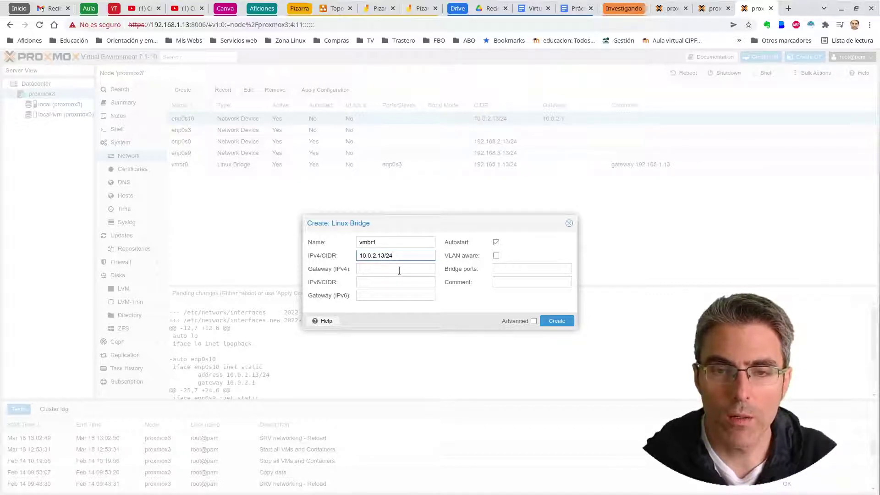
- Set the bridge gateway to 10.0.2.1 and bridge port to enp0s10
left_click(400, 270)
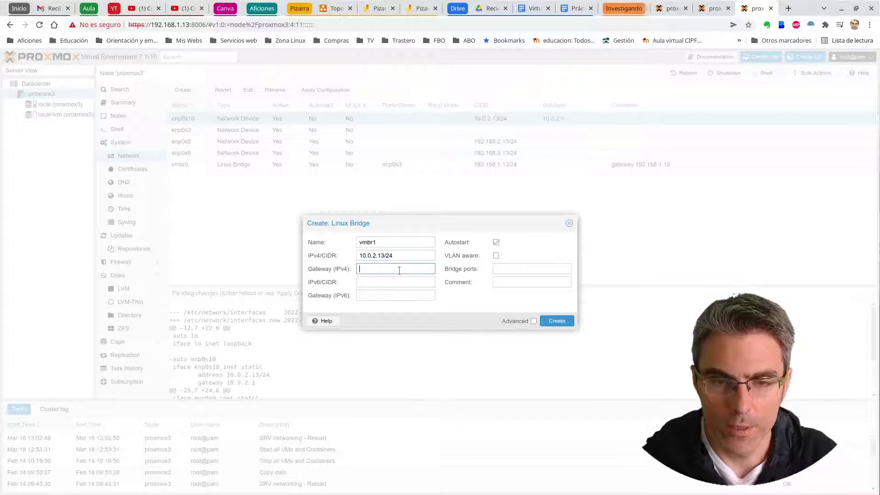
left_click_drag(393, 256, 326, 257)
key("End")
key("ctrl+c")
left_click(360, 270)
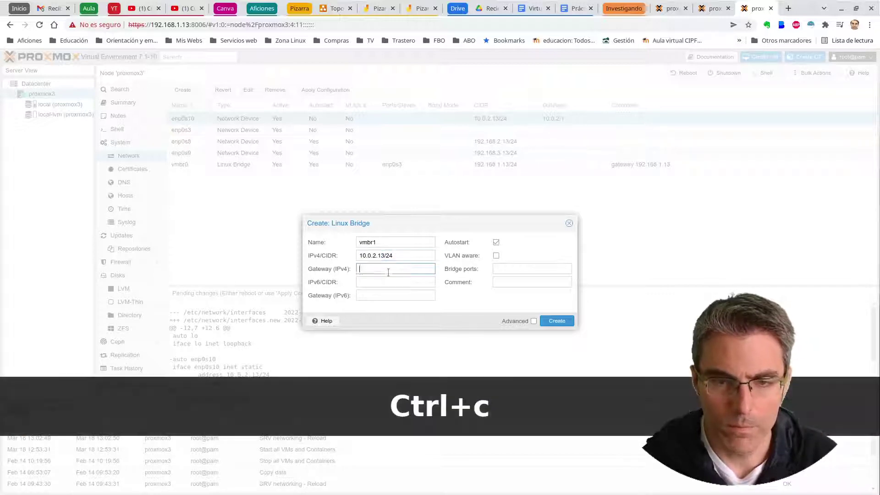
key("ctrl+v")
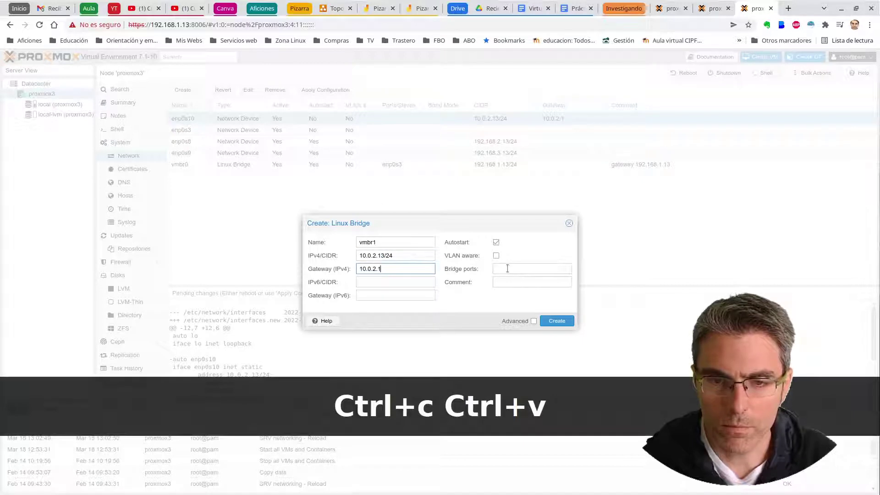
left_click(507, 268)
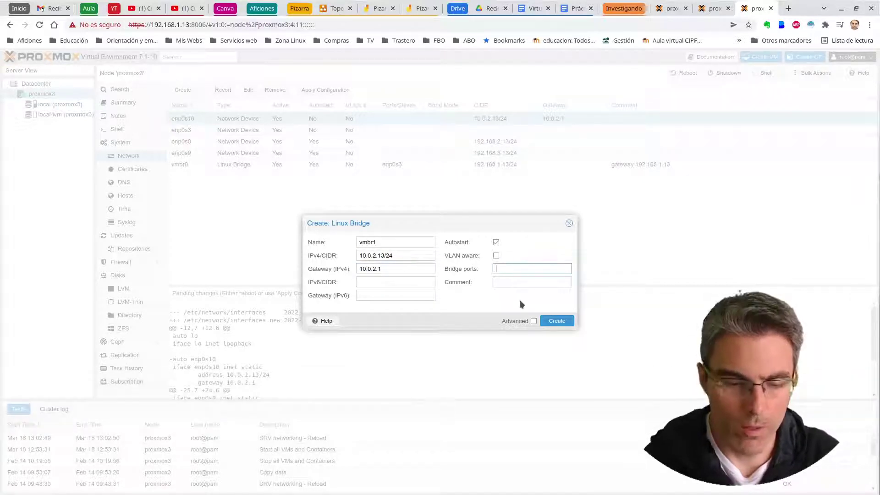
type("enp0s")
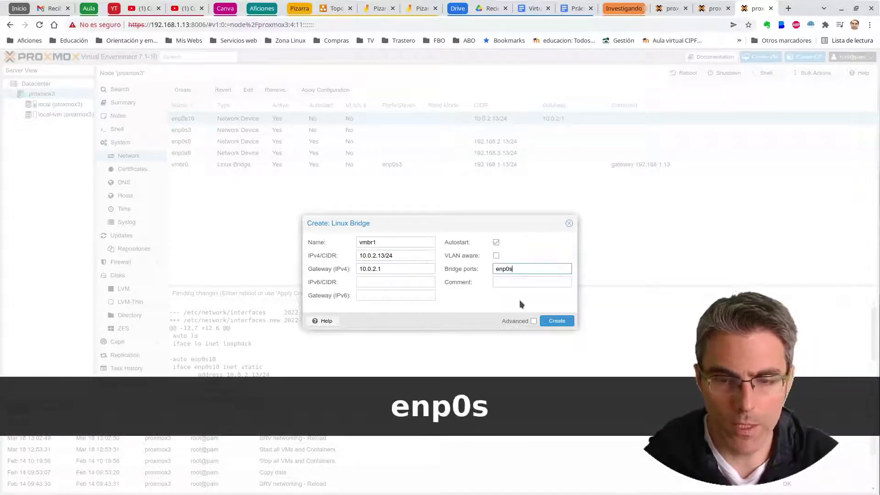
type("10")
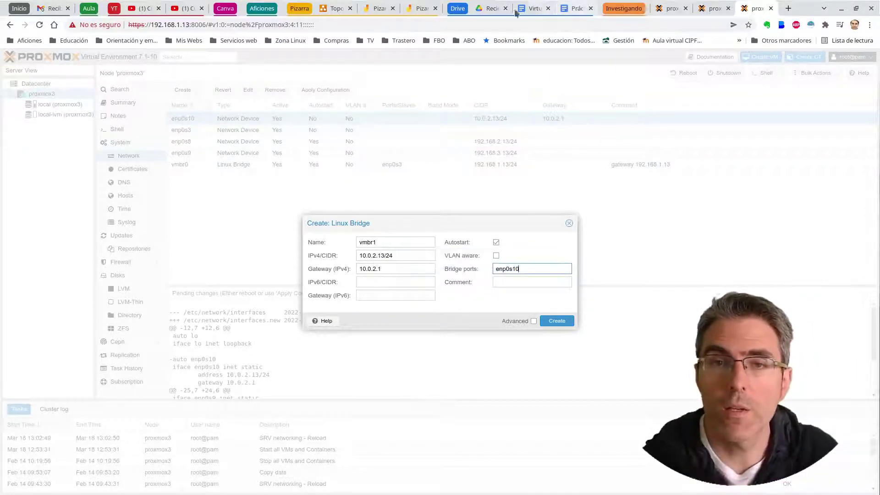
left_click(423, 8)
mouse_move(593, 261)
left_mouse_down()
mouse_move(604, 220)
mouse_move(590, 228)
left_mouse_up()
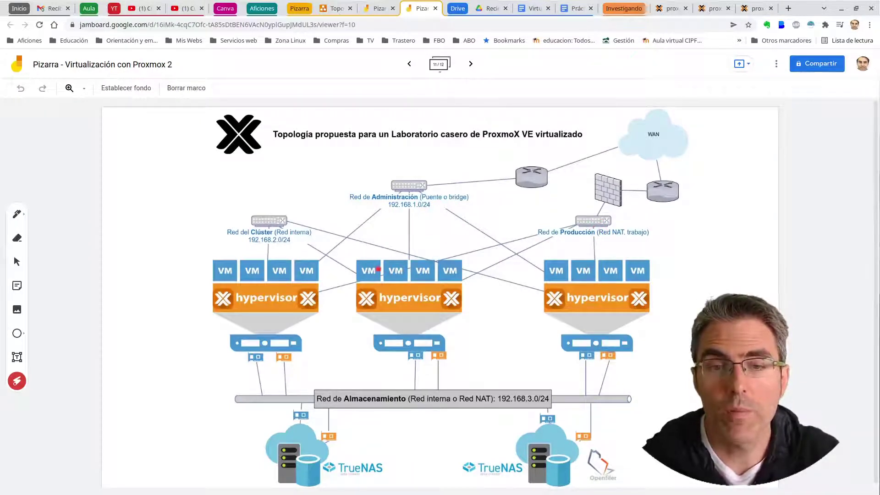
left_click_drag(270, 269, 360, 225)
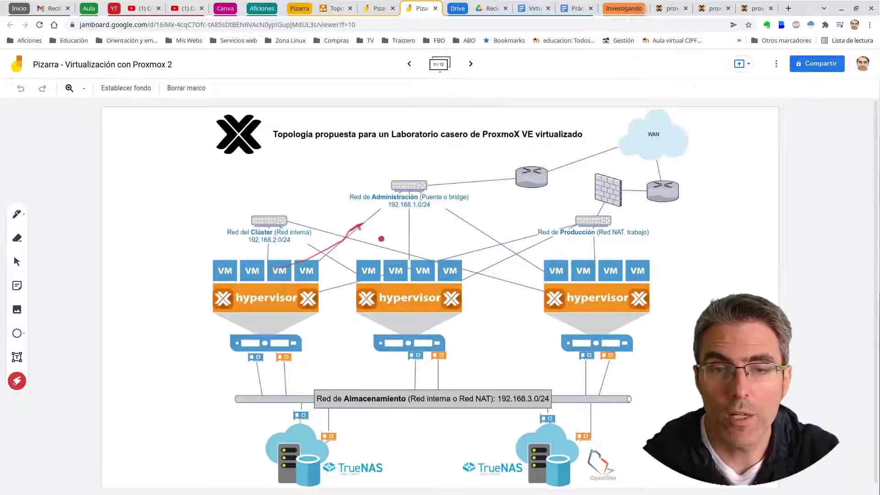
left_click_drag(387, 258, 404, 214)
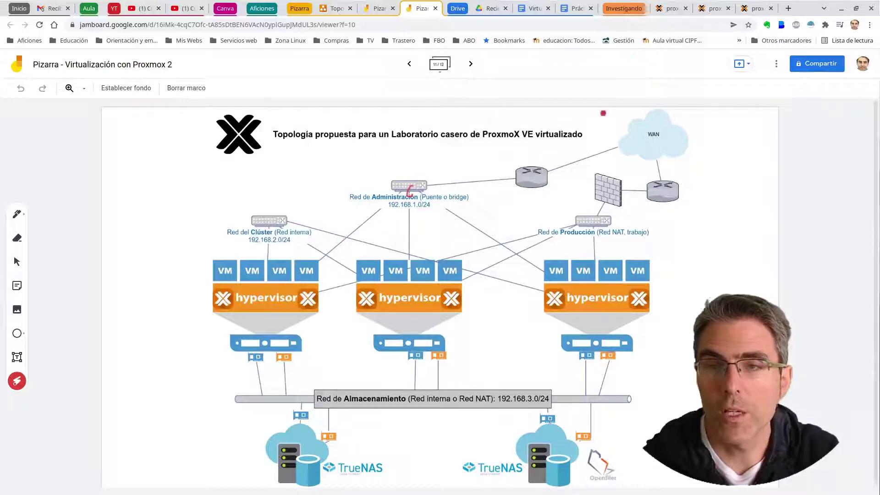
left_click(754, 8)
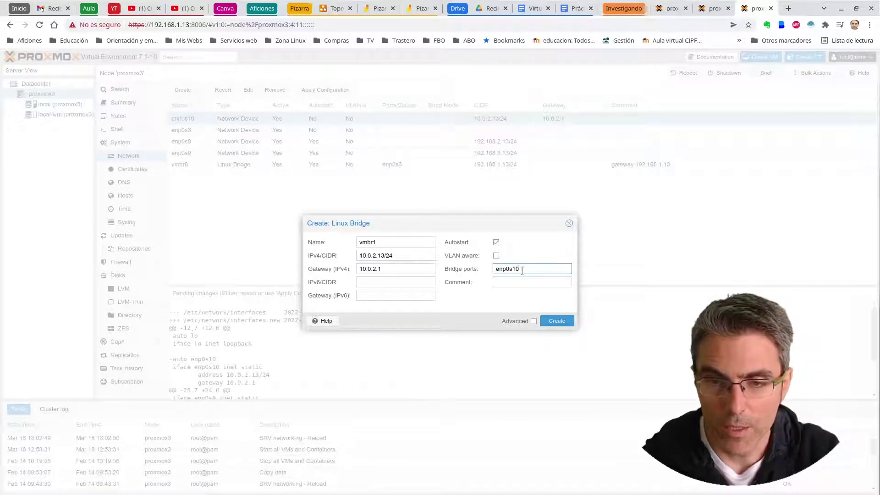
- After the gateway error, clear enp0s10's IPv4 address and gateway
left_click(561, 321)
key("Escape")
key("Escape")
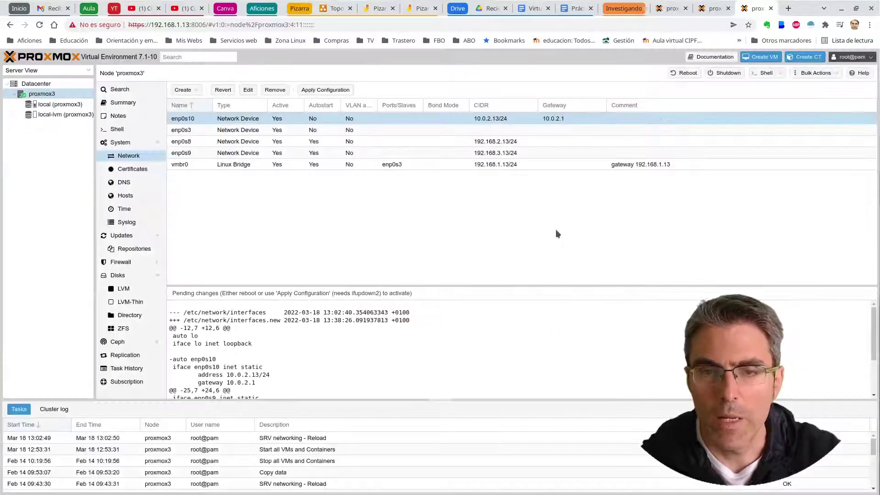
double_click(419, 119)
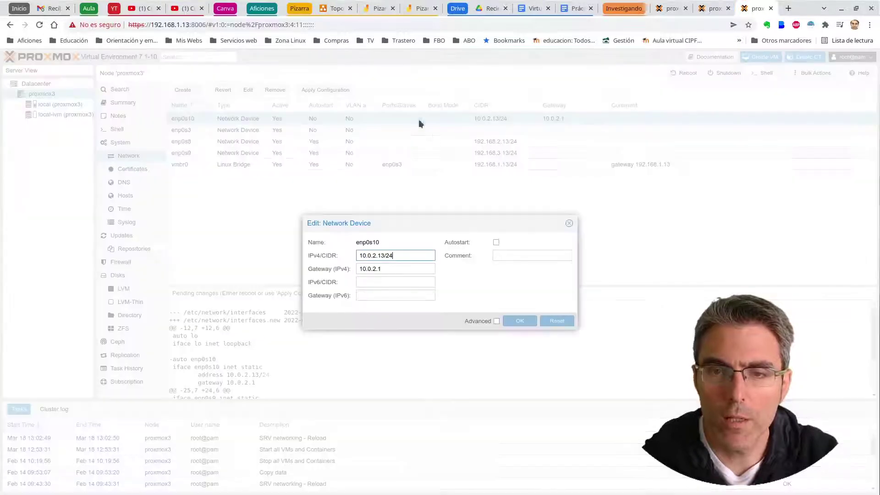
left_click_drag(412, 268, 319, 275)
key("BackSpace")
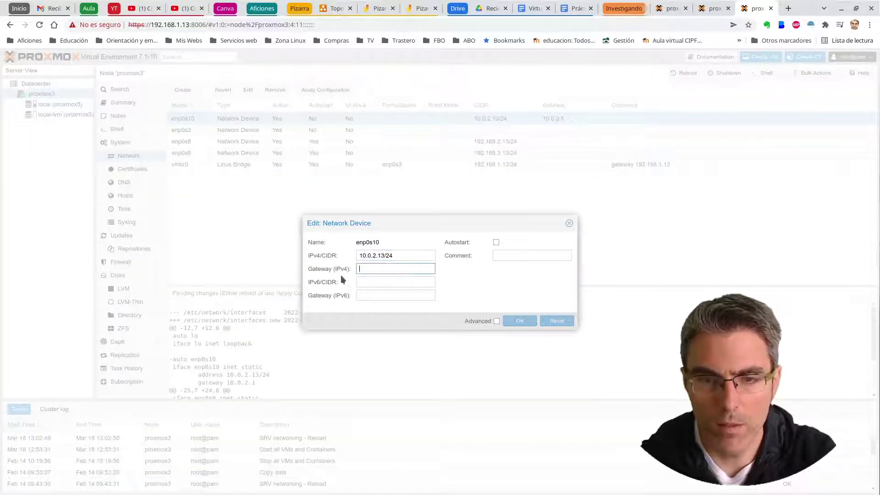
left_click_drag(407, 255, 268, 251)
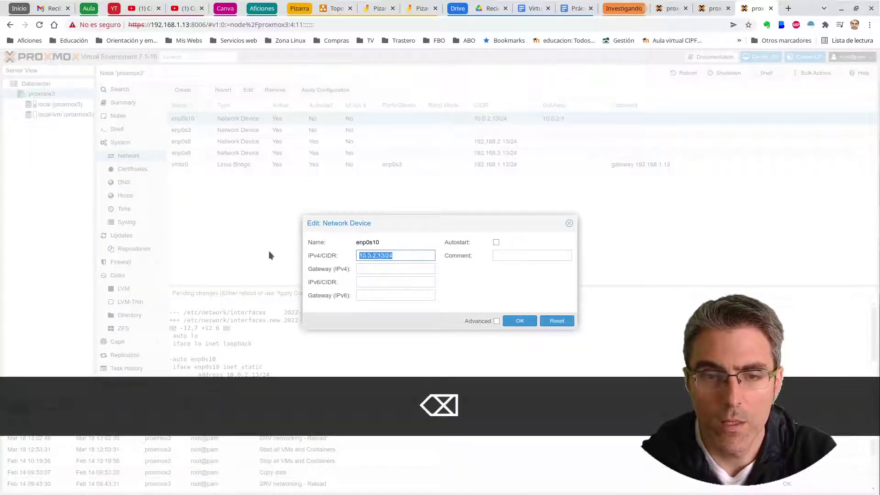
key("BackSpace")
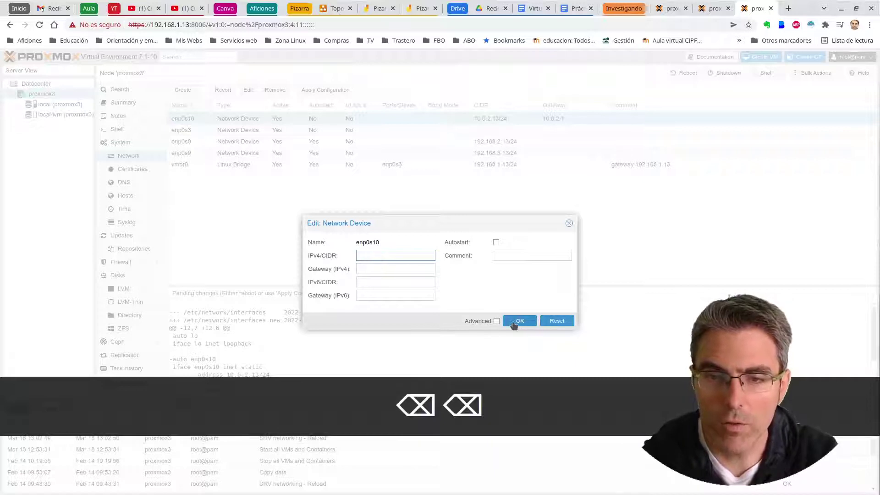
left_click(527, 323)
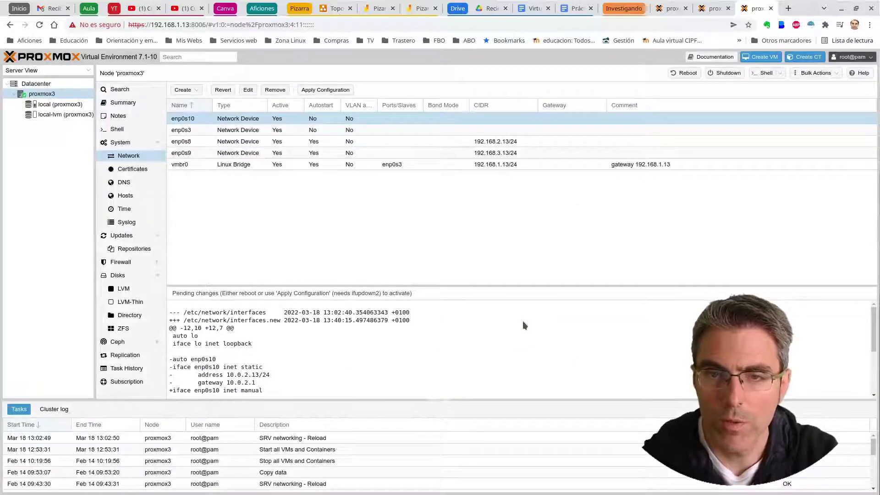
- Start a new Linux bridge vmbr1 with IPv4/CIDR 10.0.2.13/24
left_click(298, 129)
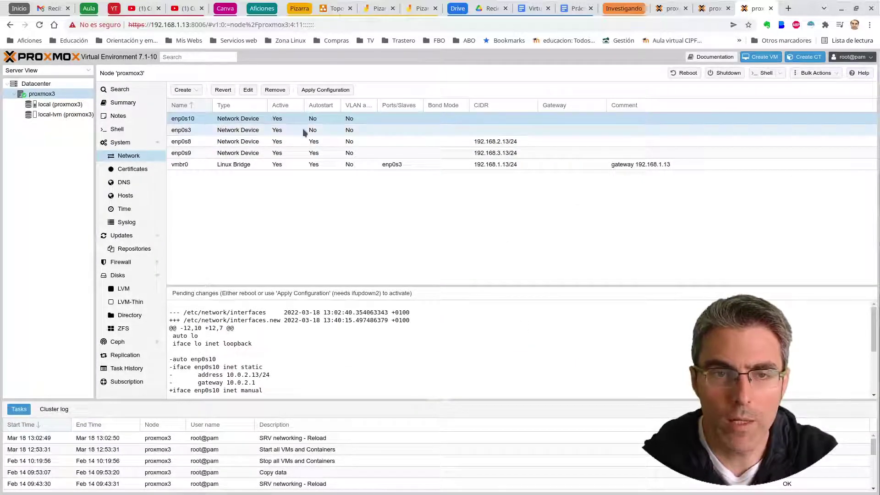
left_click(327, 131)
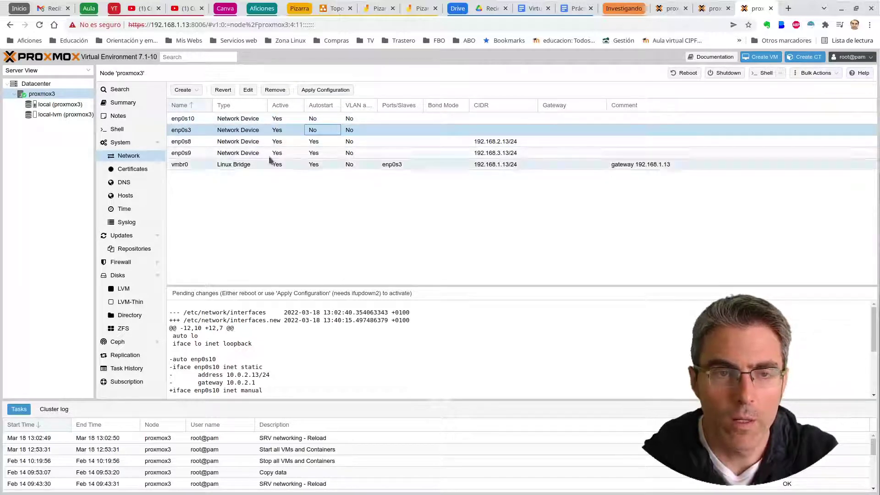
left_click(197, 91)
left_click(209, 104)
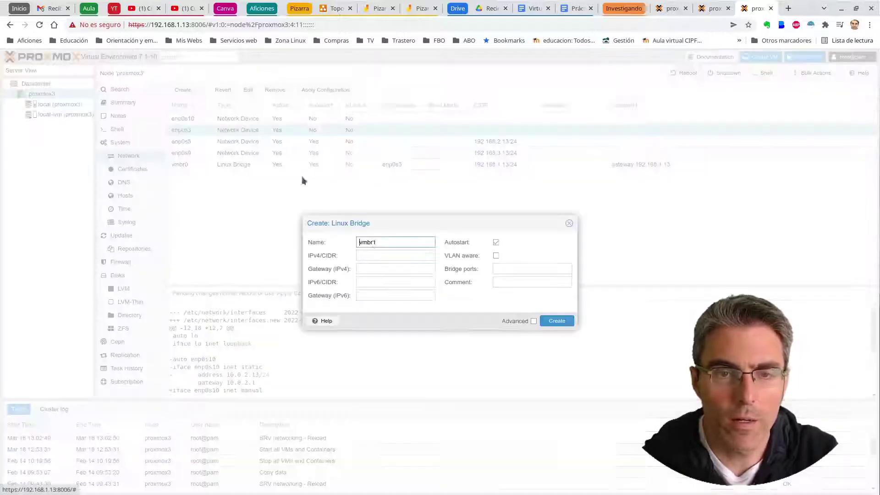
left_click(385, 255)
key("ctrl+v")
type("3/24")
- Give vmbr1 gateway 10.0.2.1 and bridge port enp0s10, then create it
left_click(394, 269)
key("ctrl+v")
left_click(507, 269)
type("e")
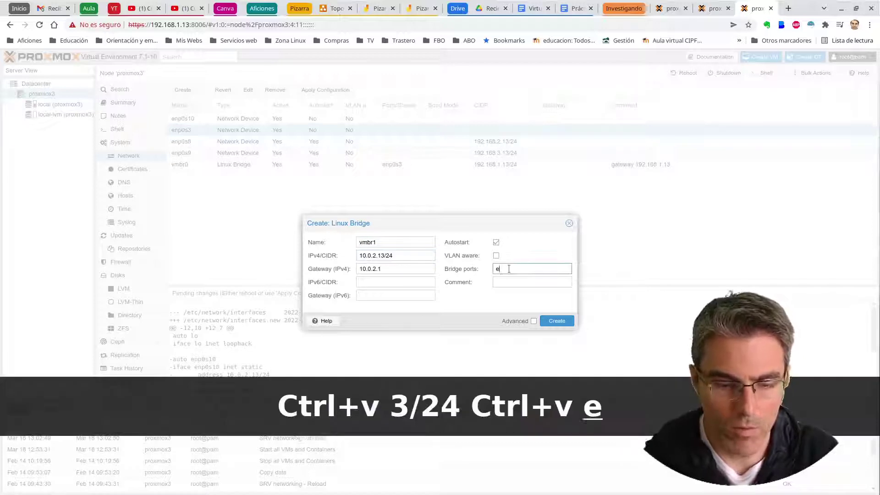
type("np0s10")
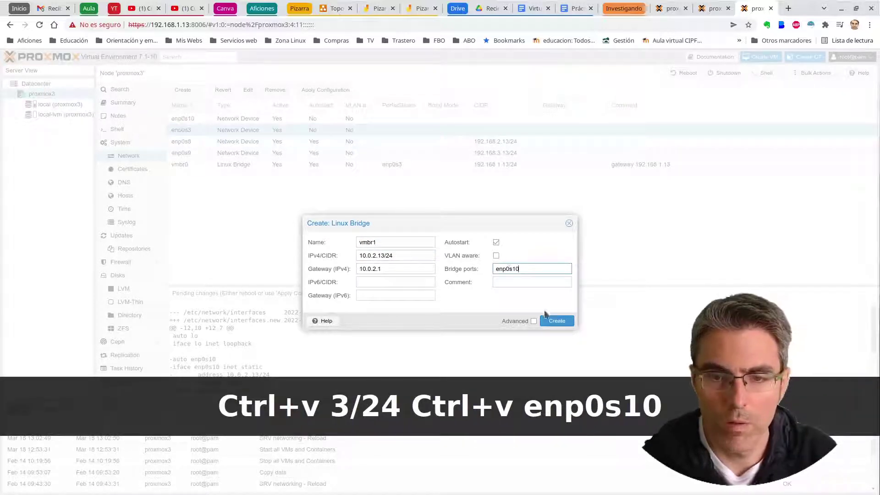
left_click(557, 322)
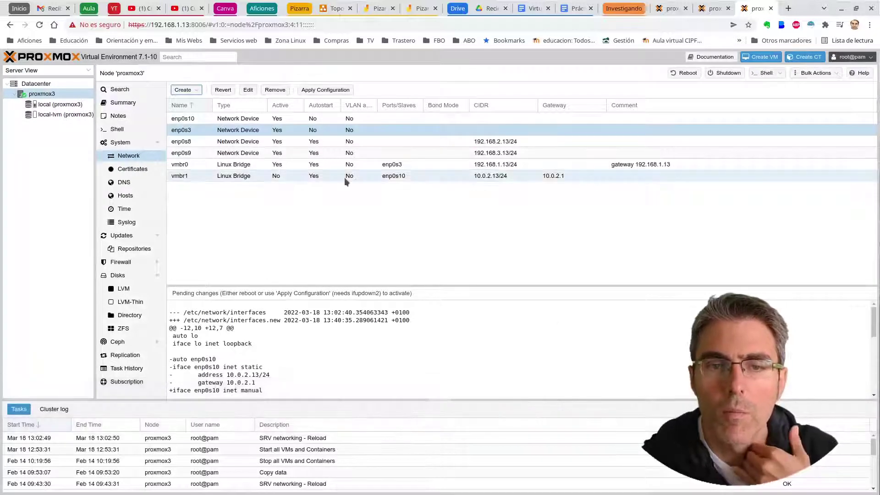
left_click(362, 177)
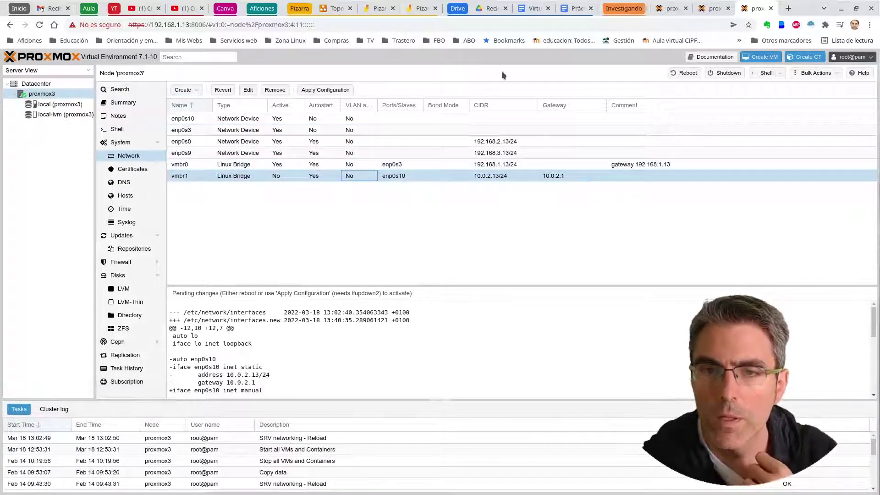
left_click(322, 90)
- Confirm applying proxmox3's network changes, then go to proxmox2's network list
left_click(419, 291)
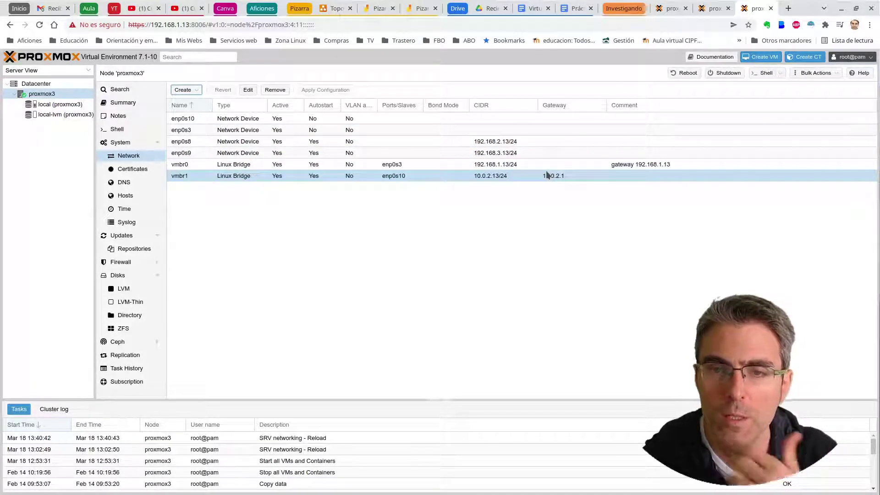
left_click(714, 9)
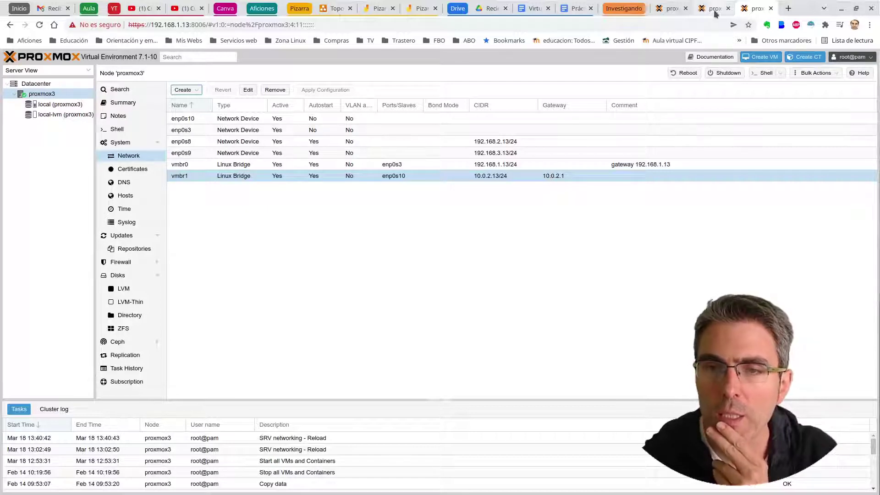
- Strip proxmox2's enp0s10 of its address and gateway and turn off its autostart
double_click(395, 119)
left_click_drag(393, 256, 353, 273)
key("ctrl+x")
left_click(375, 270)
key("BackSpace")
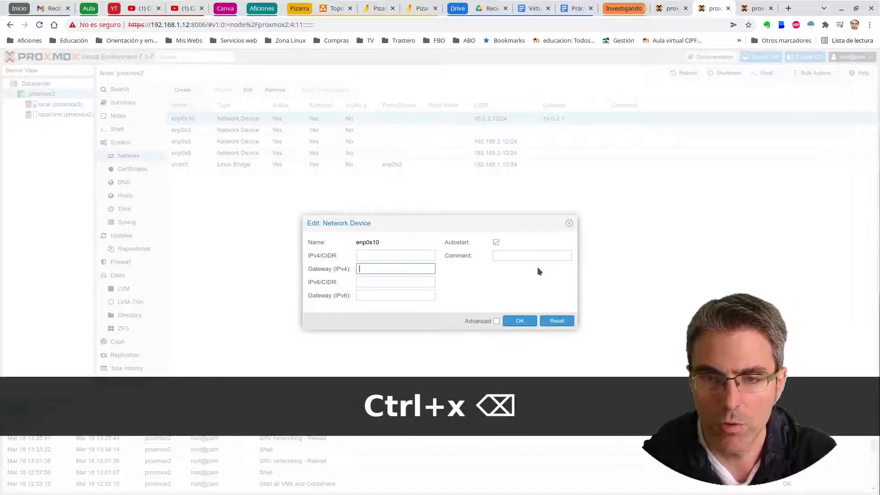
left_click(497, 242)
left_click(521, 319)
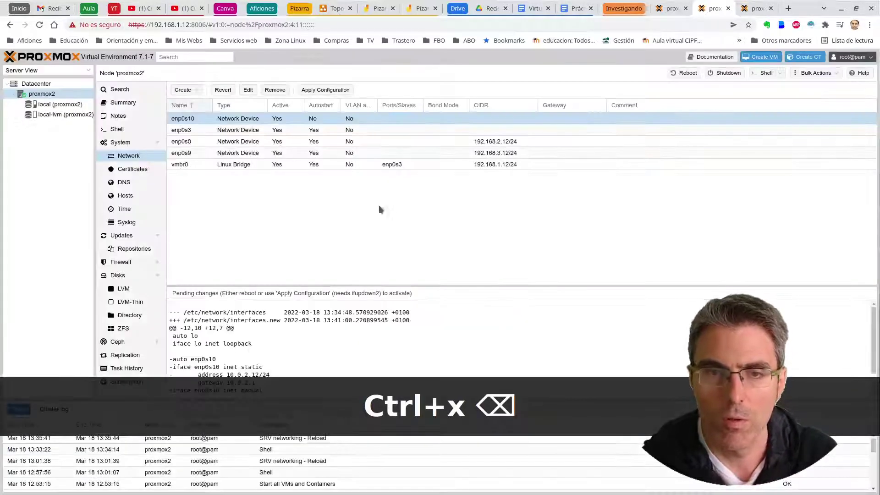
- Create bridge vmbr1 on enp0s10 with 10.0.2.12/24 and gateway 10.0.2.1
left_click(182, 90)
left_click(190, 102)
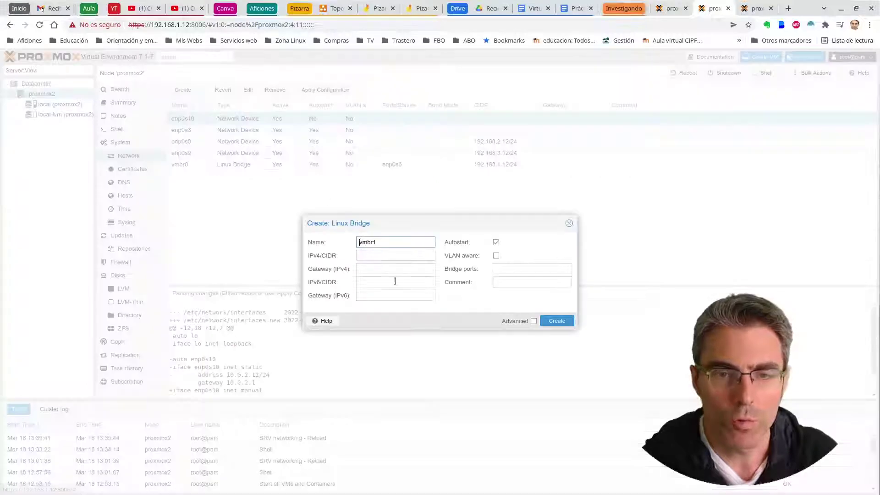
left_click(390, 255)
key("ctrl+v")
left_click(388, 269)
key("ctrl+v")
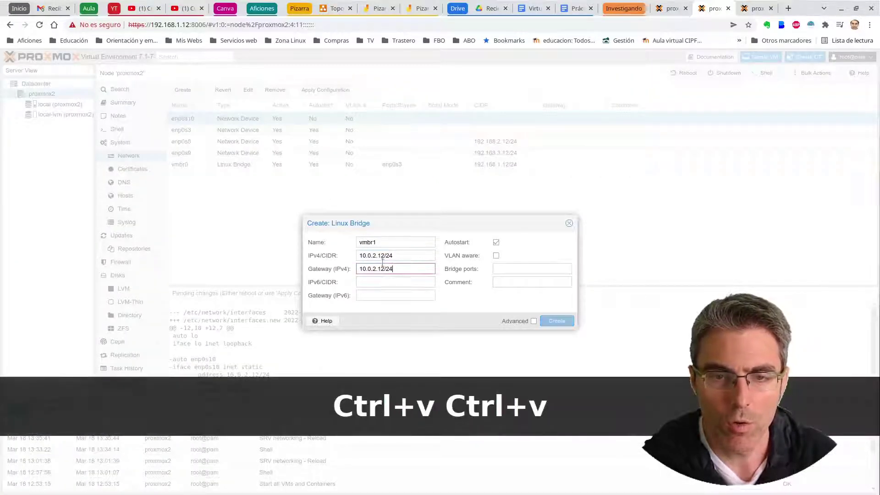
left_click_drag(381, 269, 409, 266)
key("BackSpace")
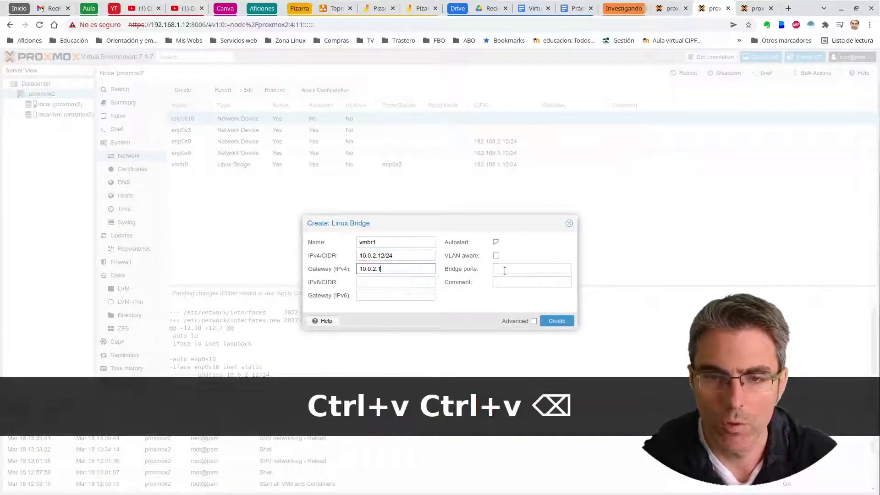
left_click(516, 269)
type("enp0s10")
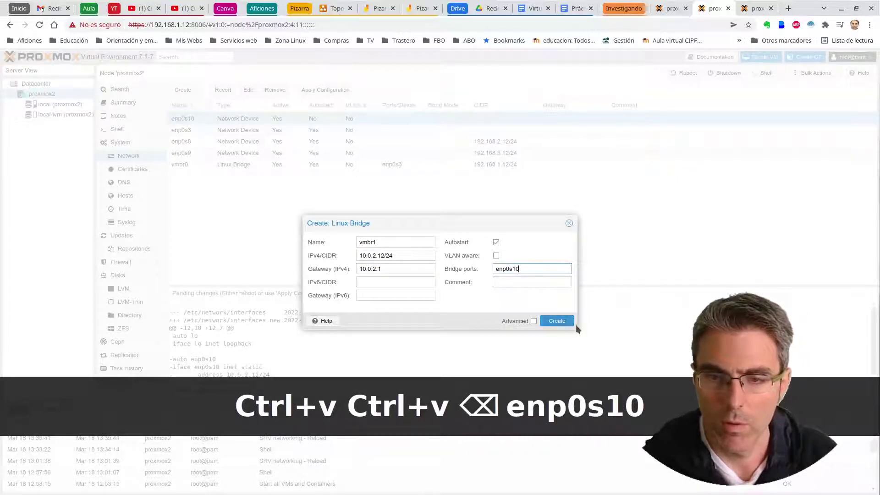
left_click(562, 319)
left_click(325, 90)
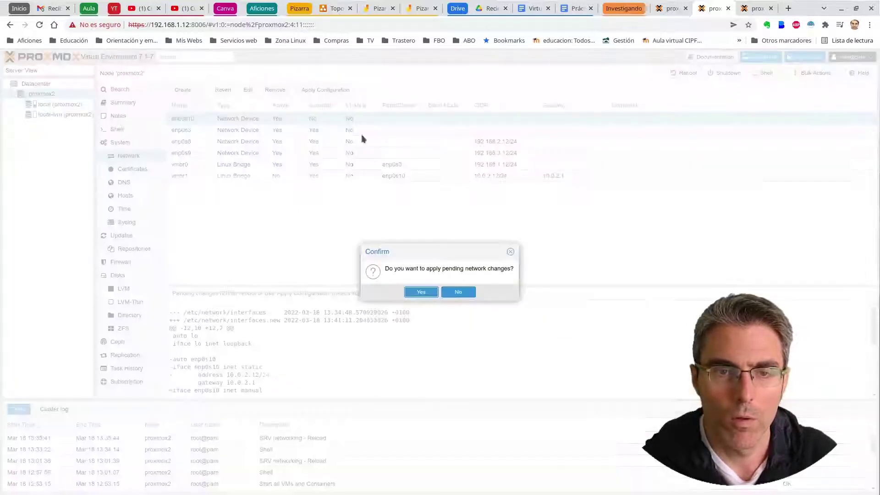
- Apply proxmox2's changes, turn off enp0s3 autostart, and apply the configuration again
left_click(415, 290)
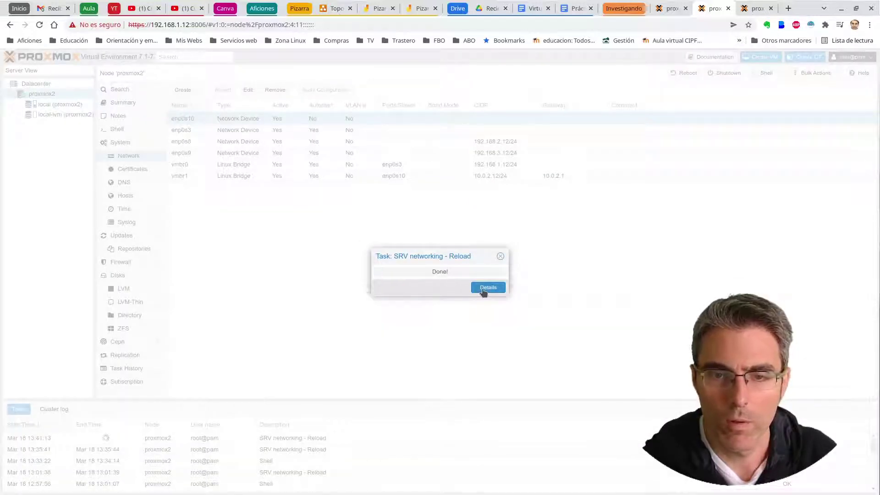
double_click(320, 131)
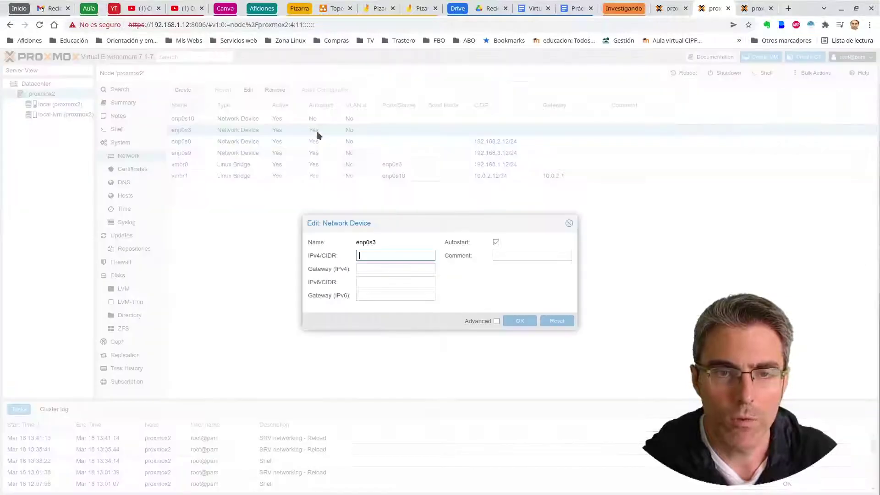
left_click(496, 243)
left_click(517, 321)
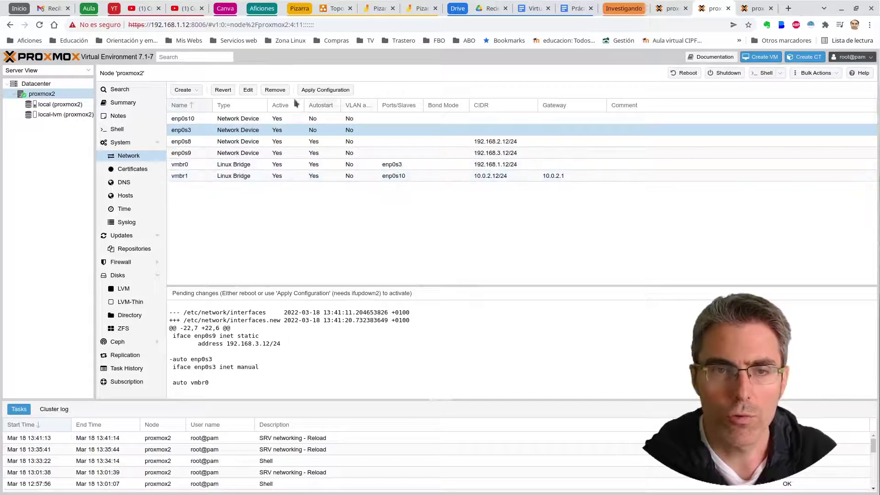
left_click(312, 90)
left_click(421, 291)
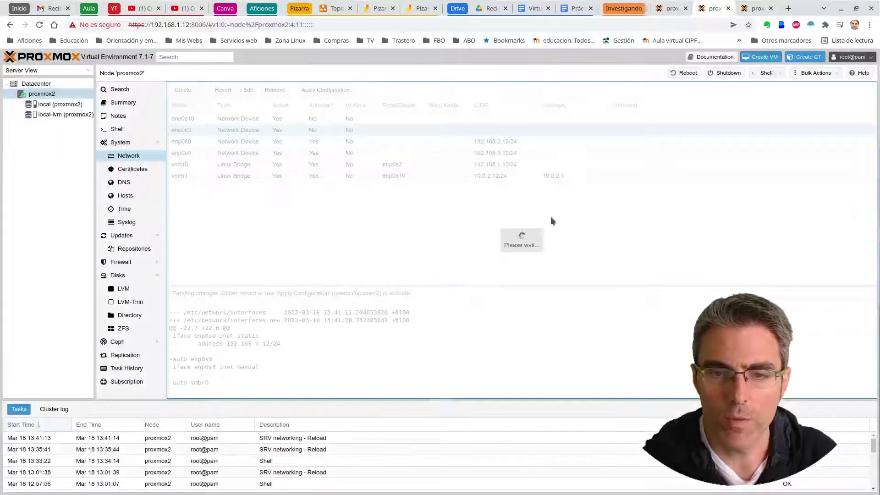
- On proxmox1, remove enp0s10's 10.0.2.11/24 address and gateway and disable its autostart
left_click(666, 10)
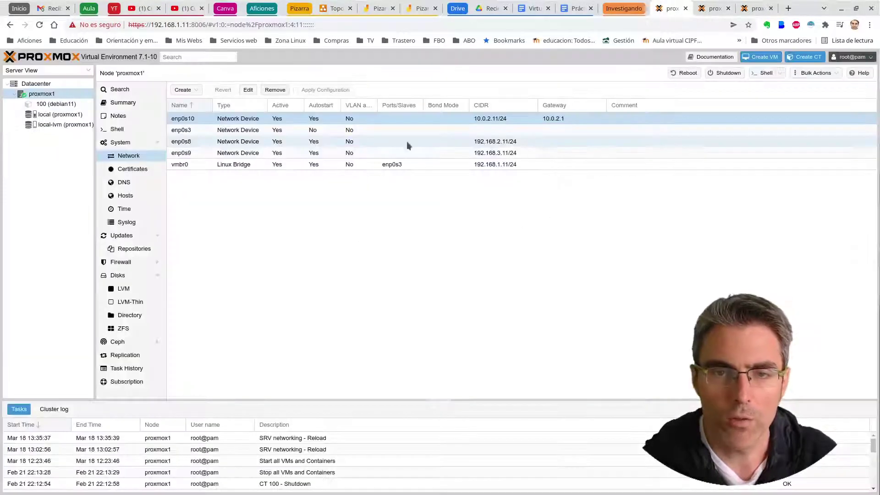
double_click(346, 120)
left_click(495, 242)
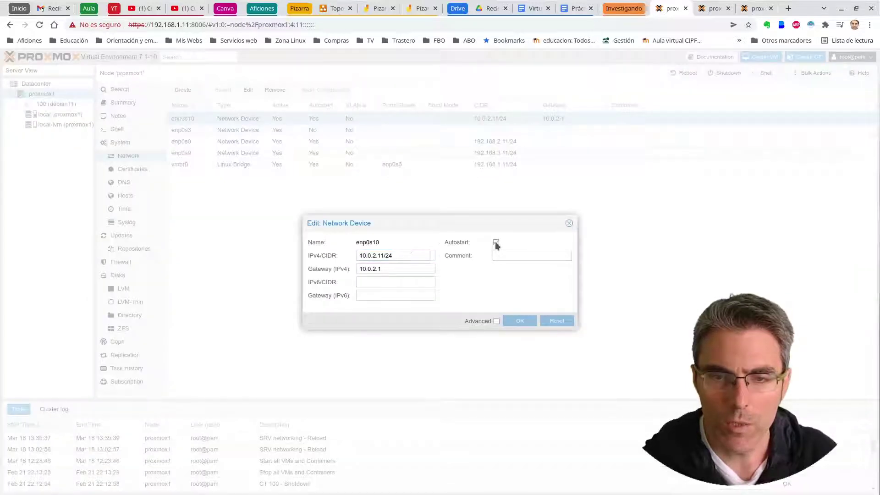
left_click_drag(405, 253, 283, 234)
key("ctrl+x")
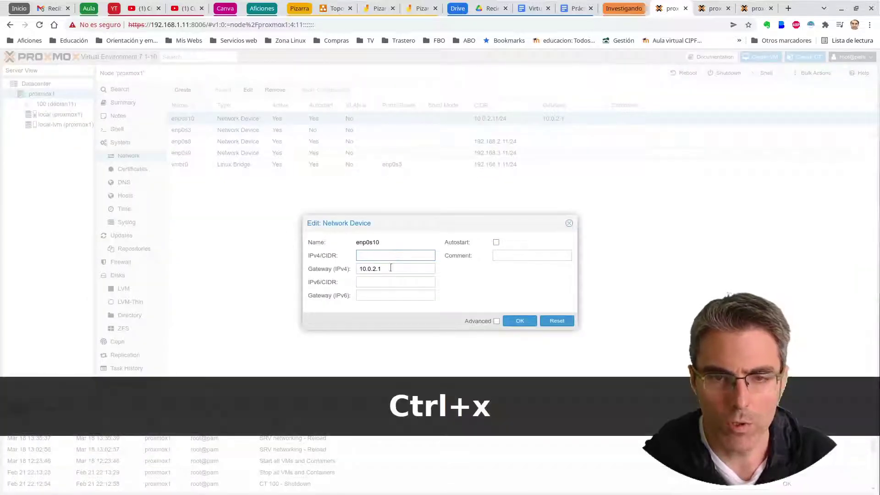
left_click_drag(390, 270, 320, 275)
key("BackSpace")
left_click(520, 322)
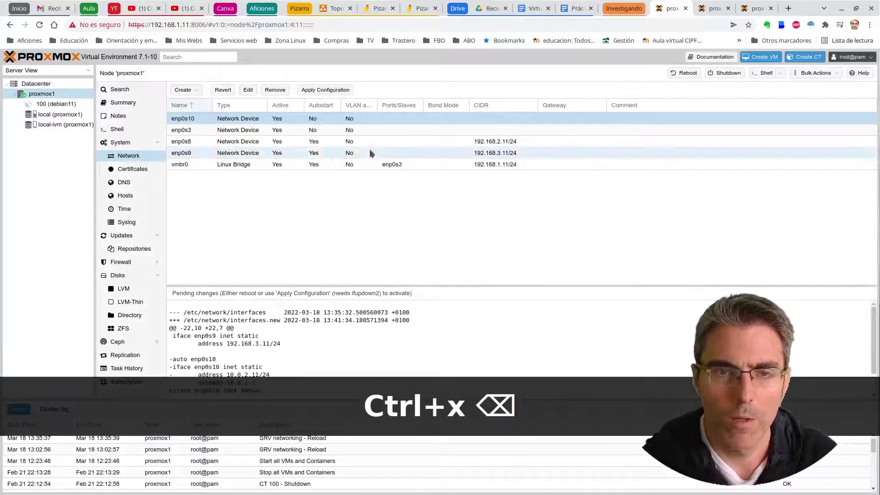
- Create bridge vmbr1 on enp0s10 with 10.0.2.11/24 and gateway 10.0.2.1
left_click(196, 90)
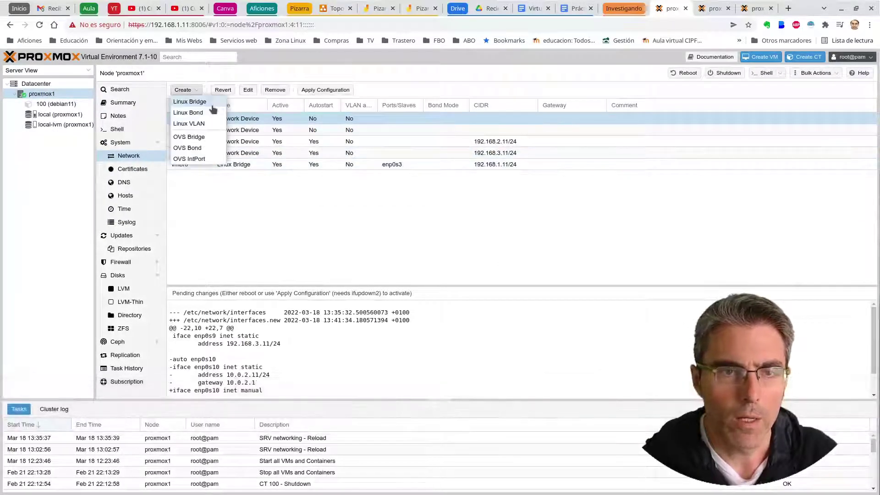
left_click(188, 102)
left_click(384, 257)
key("ctrl+v")
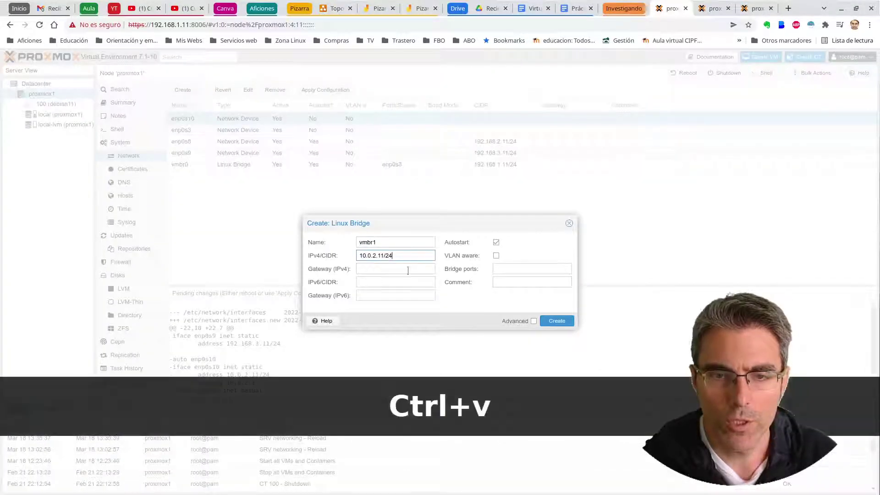
left_click(390, 270)
key("ctrl+v")
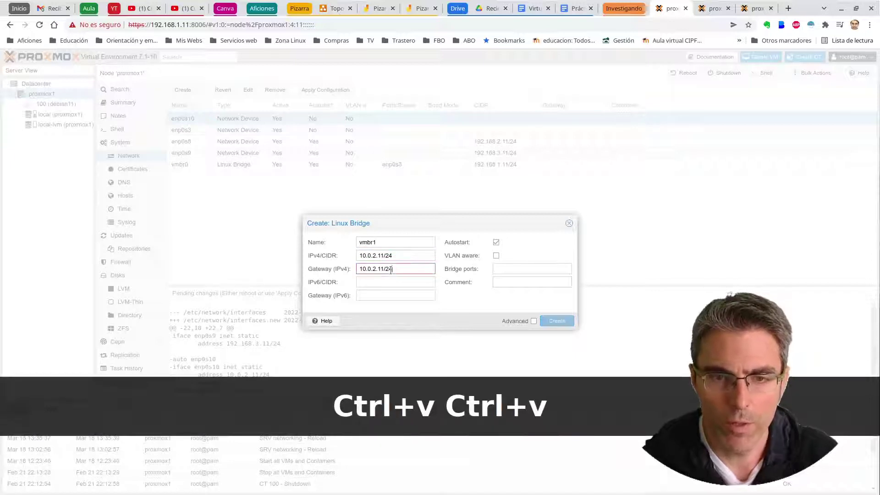
key("BackSpace")
key("BackSpace")
key("BackSpace")
key("BackSpace")
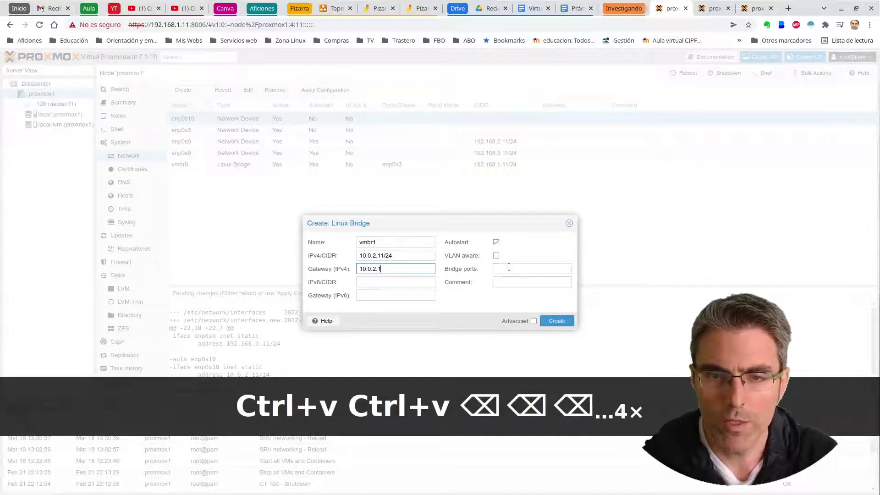
left_click(508, 267)
type("enp")
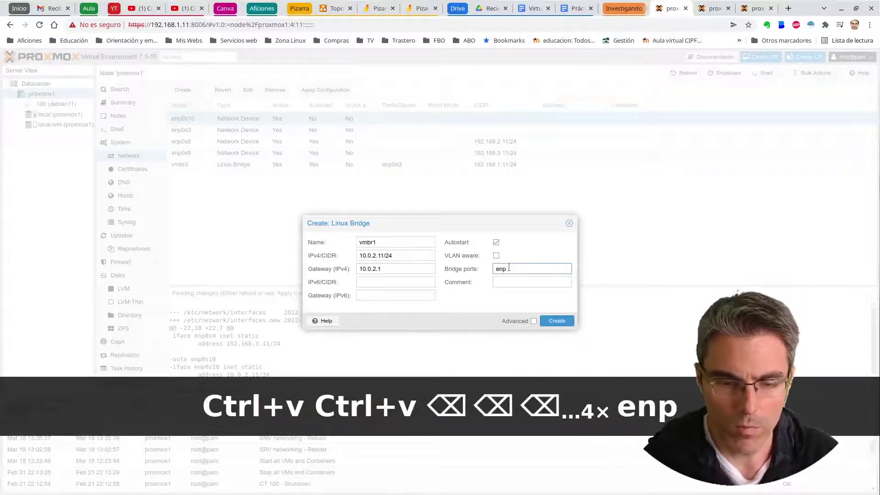
type("0s10")
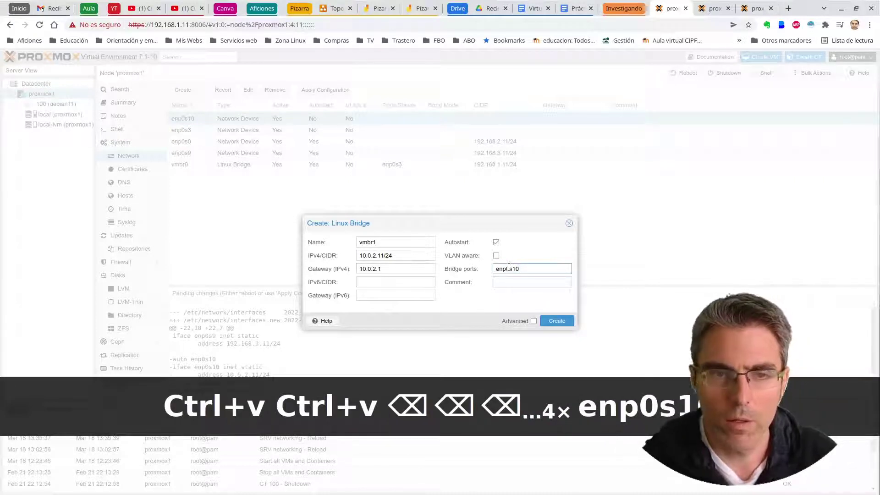
left_click(556, 321)
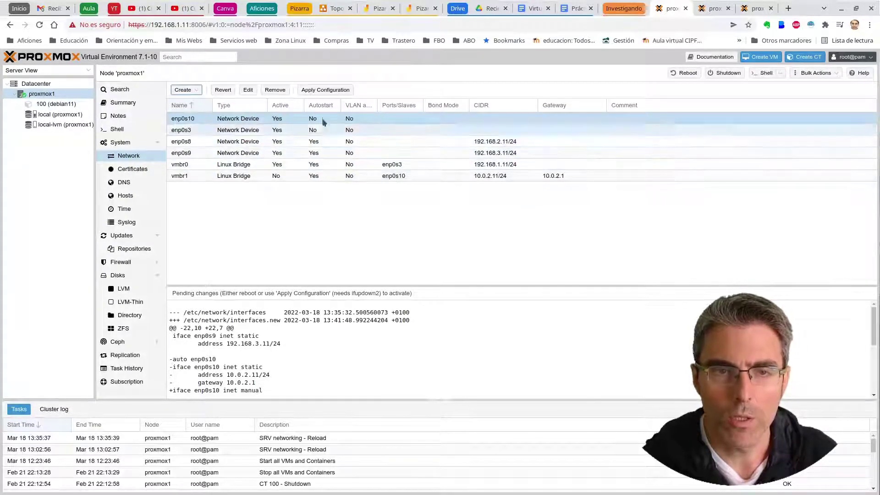
- Apply proxmox1's network configuration and check the now-active vmbr1 entry
left_click(341, 93)
left_click(425, 292)
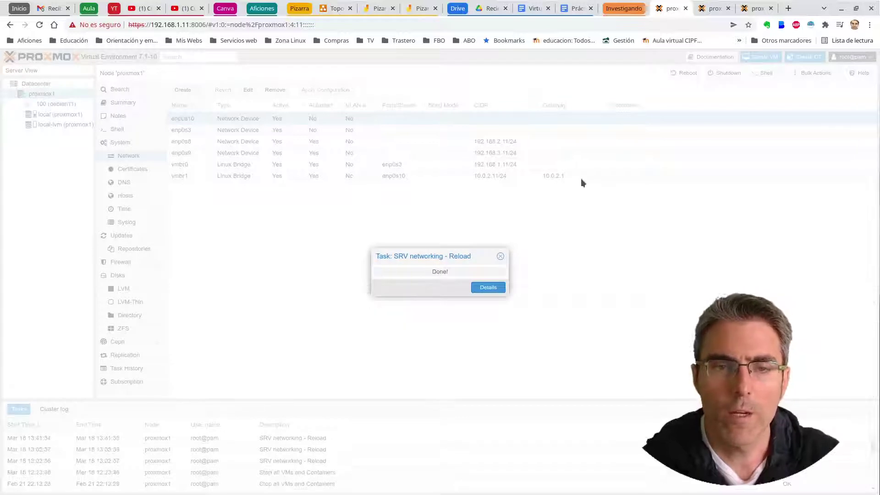
left_click(216, 120)
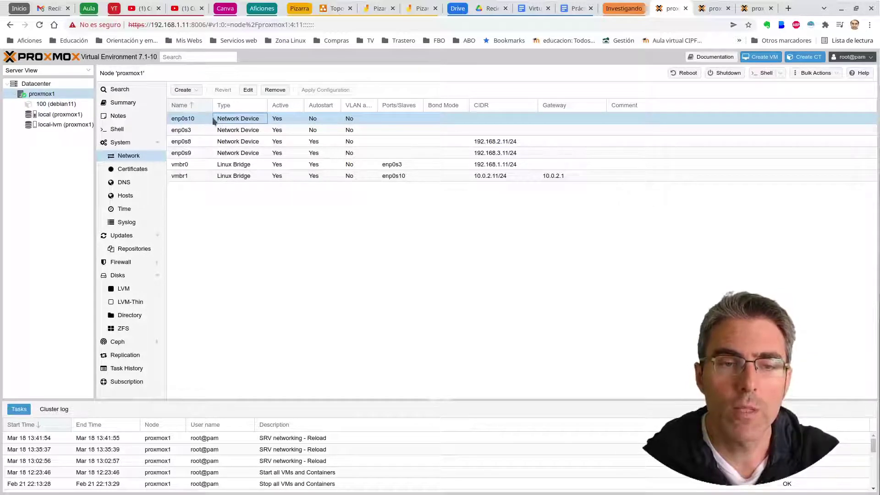
left_click(221, 176)
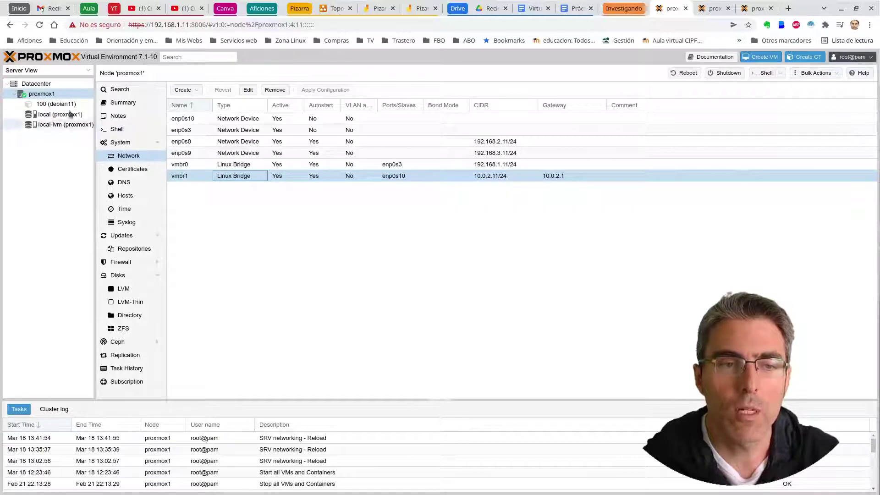
- Move container 100 (debian11)'s net0 interface from vmbr0 to bridge vmbr1
left_click(55, 103)
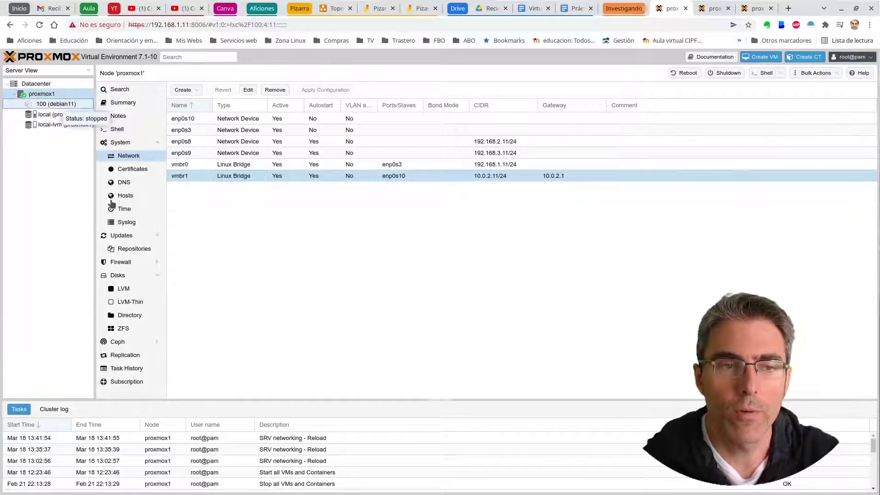
left_click(121, 129)
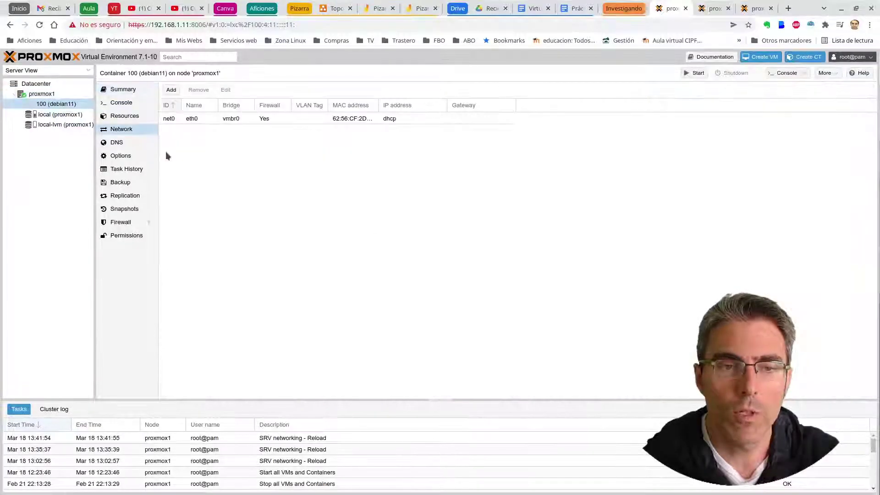
double_click(233, 119)
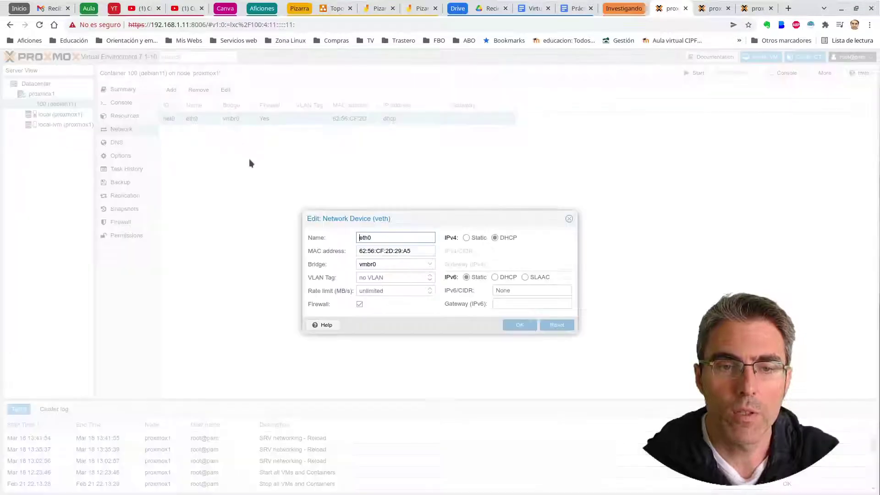
left_click(429, 265)
left_click(384, 302)
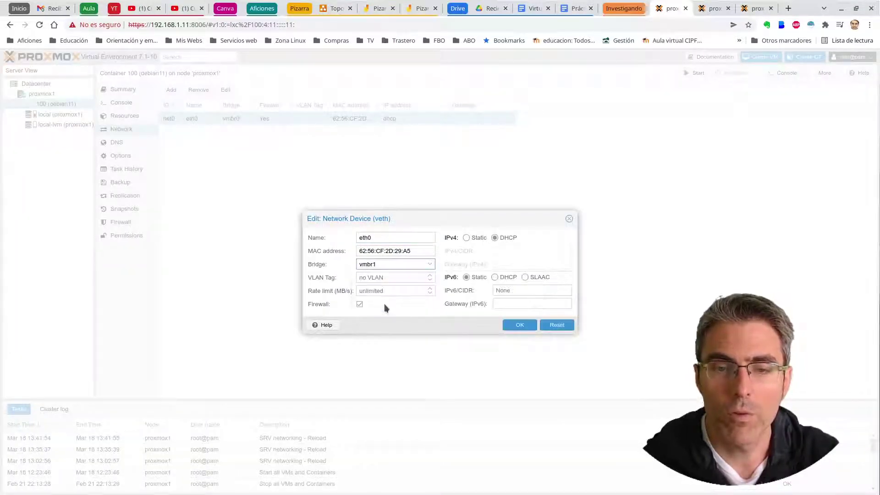
left_click(525, 327)
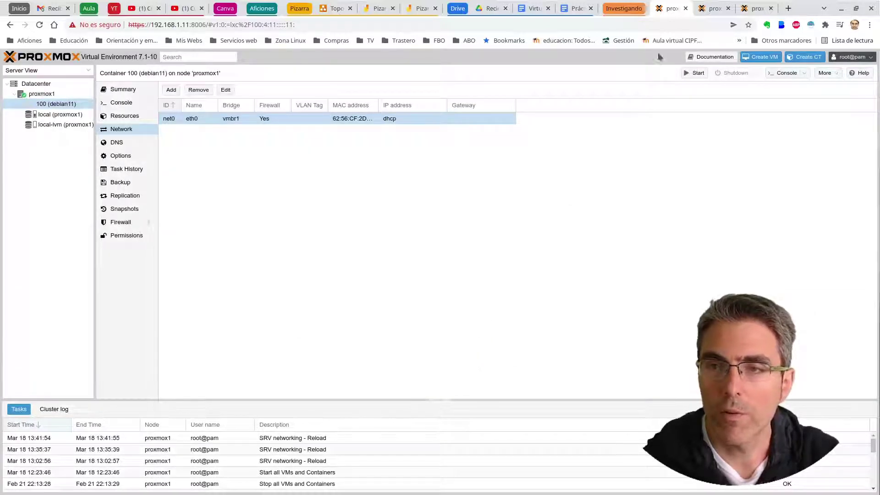
left_click(52, 94)
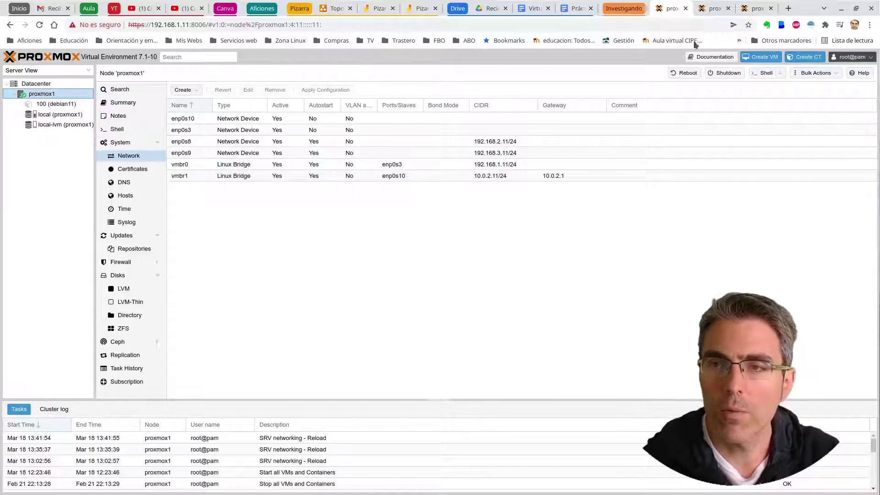
- Compare the vmbr1 network lists of proxmox1, proxmox2 and proxmox3, noting version 7.1-10
left_click(711, 11)
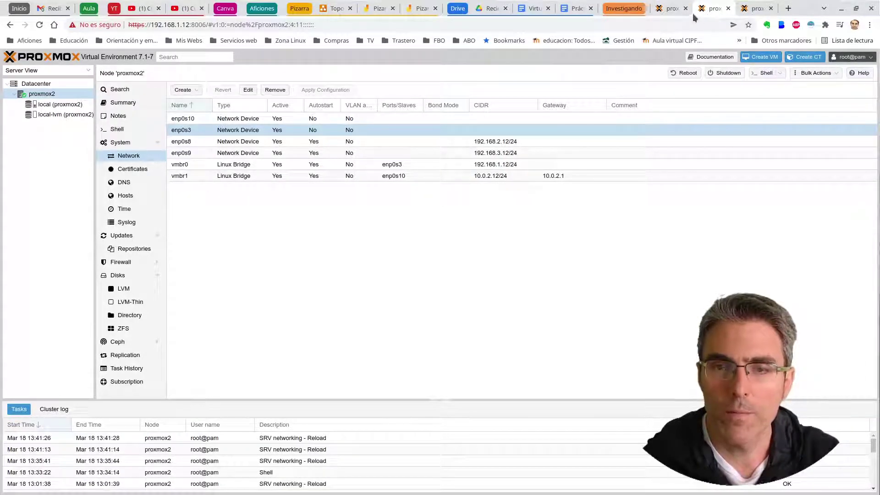
left_click(753, 10)
left_click(713, 12)
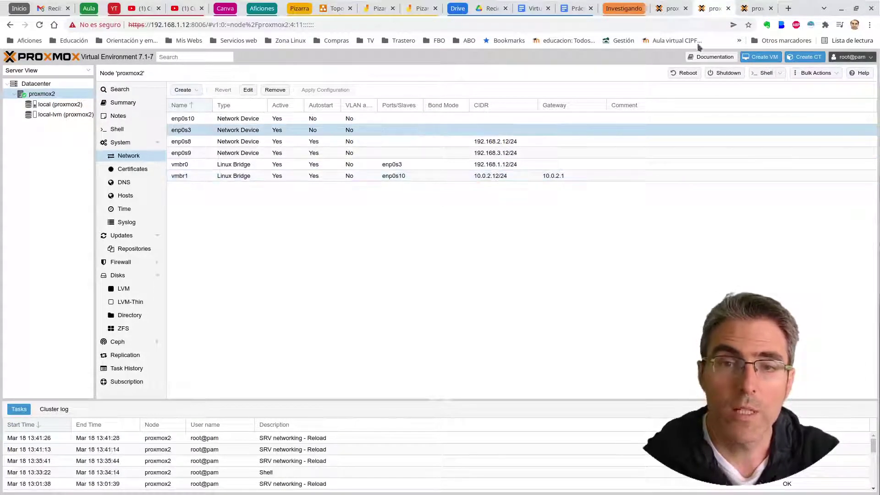
left_click(670, 10)
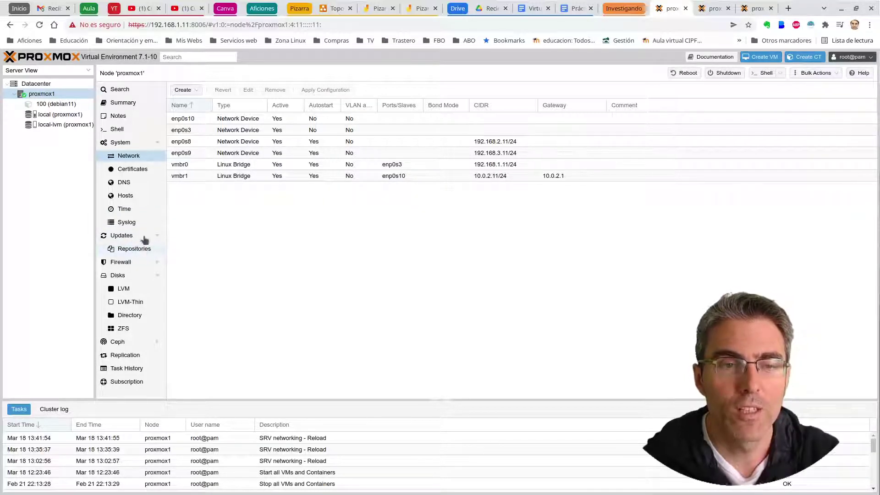
left_click_drag(136, 53, 158, 56)
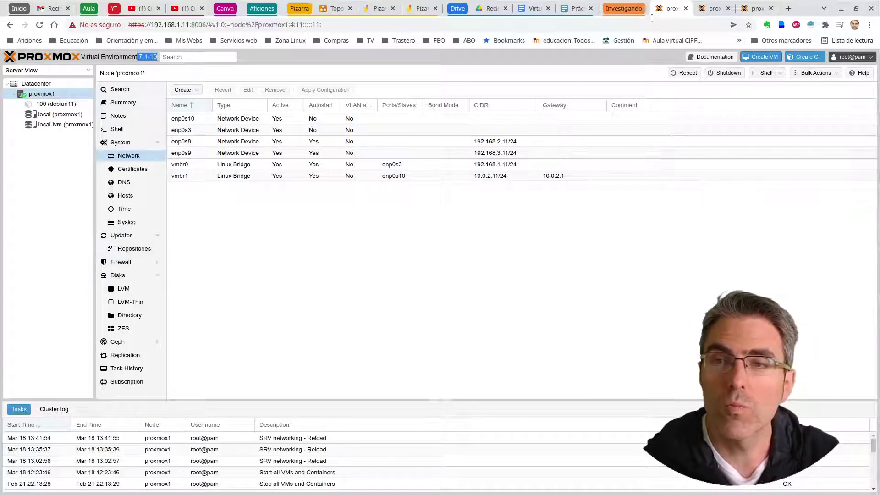
left_click(713, 8)
left_click(746, 9)
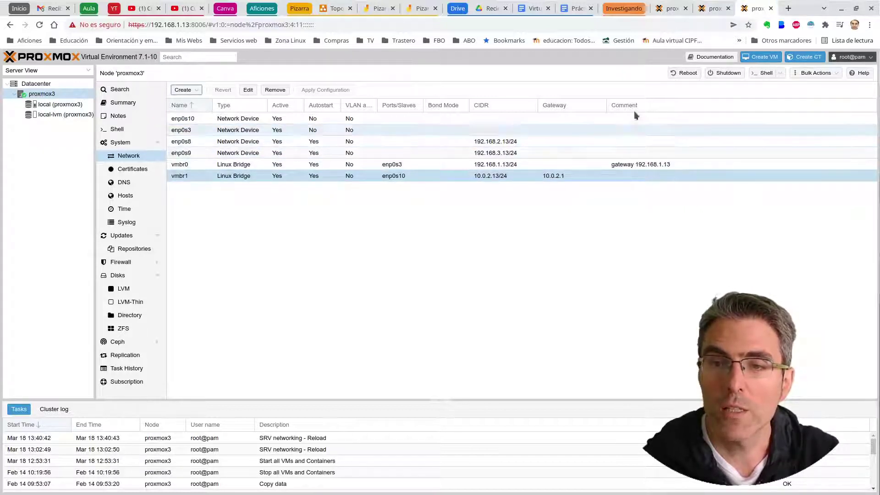
left_click(705, 9)
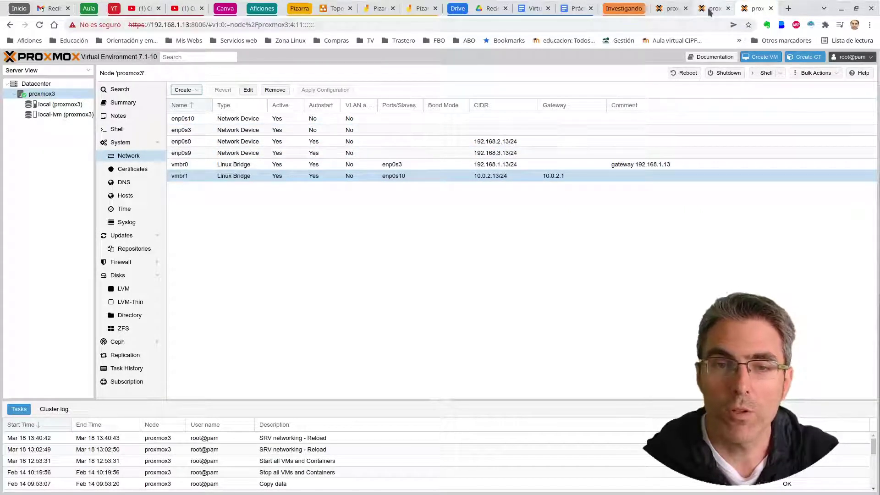
left_click(684, 12)
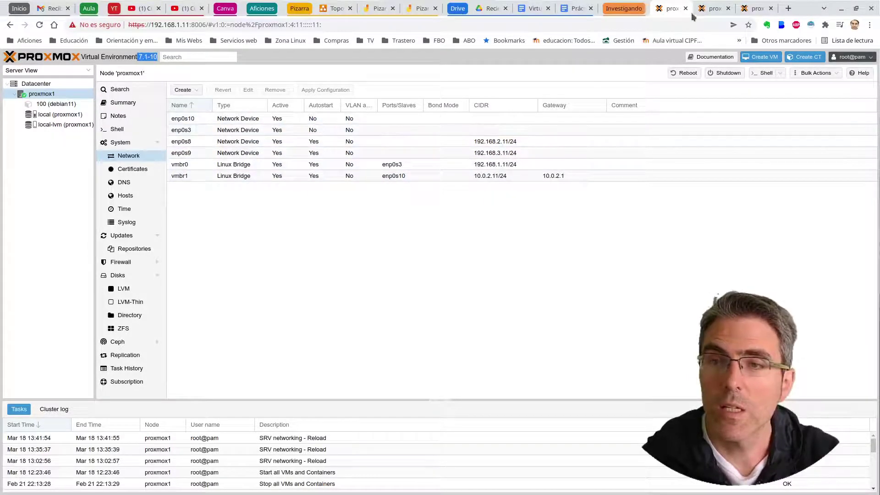
left_click(713, 9)
left_click(756, 9)
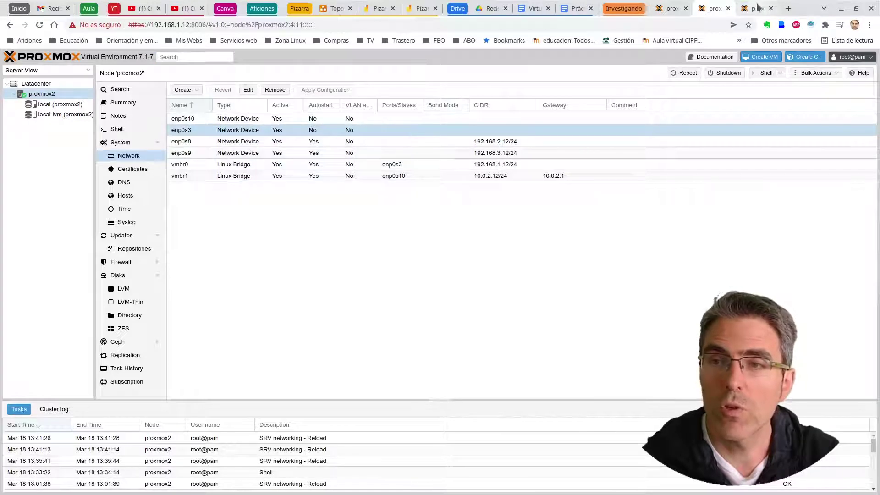
left_click(589, 176)
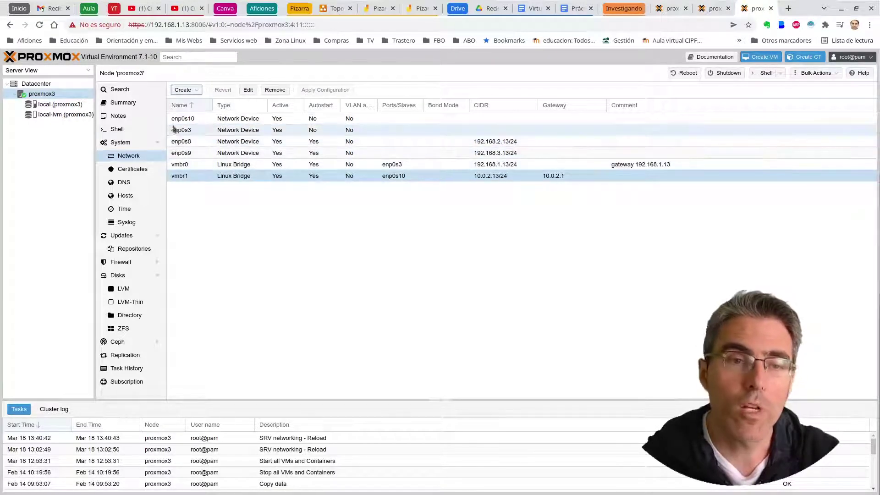
- In proxmox3's shell, ping proxmox1 and proxmox2 and confirm both reply with 0% packet loss
left_click(137, 131)
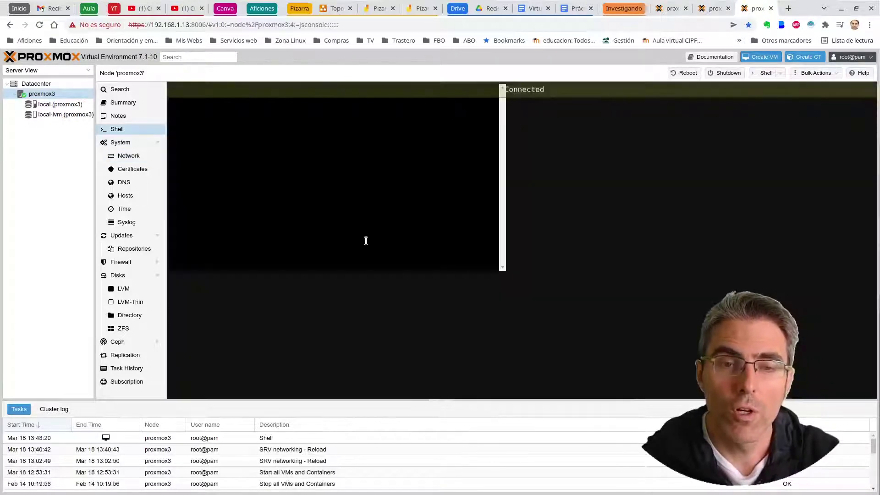
type("ping ")
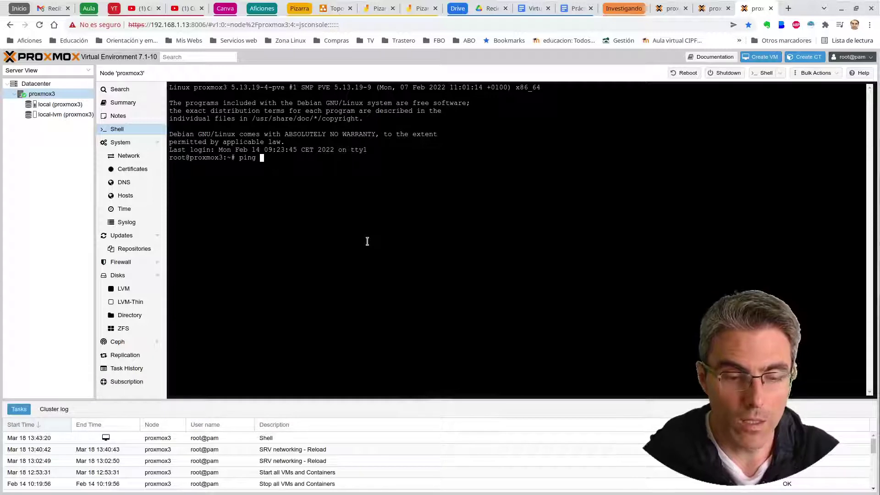
type("proxmox1")
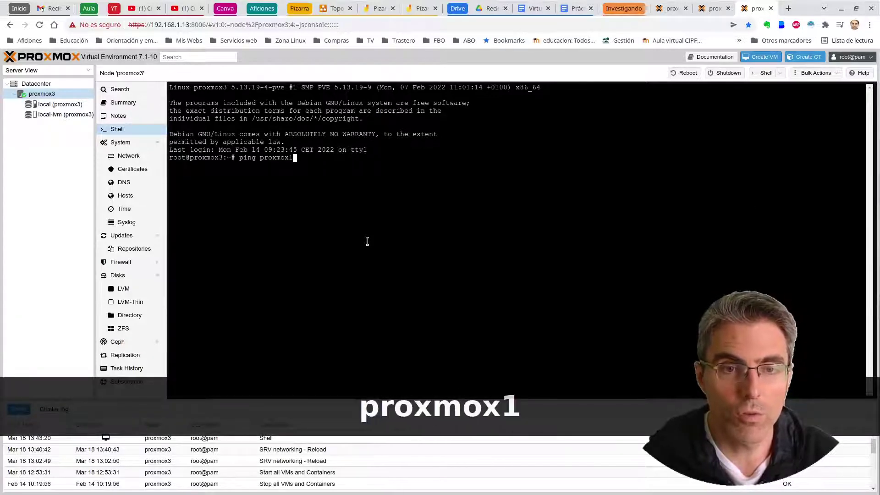
key("Return")
key("ctrl+c")
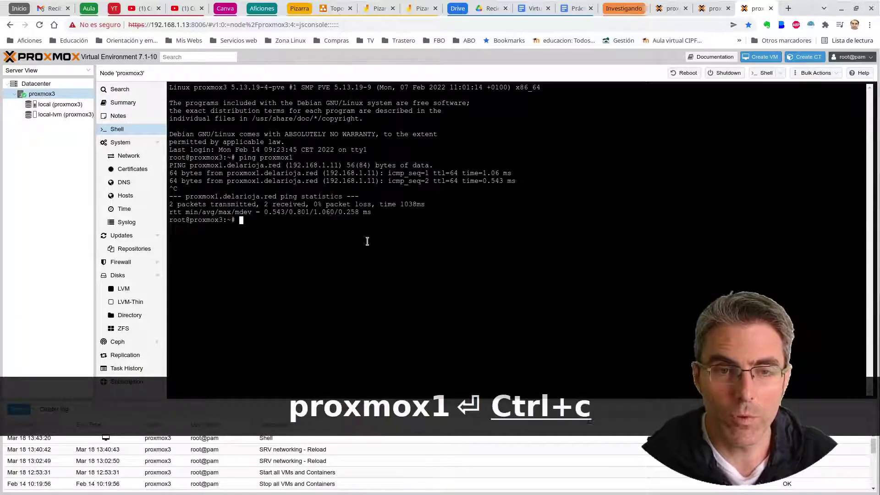
key("Up")
key("BackSpace")
type("2")
key("Return")
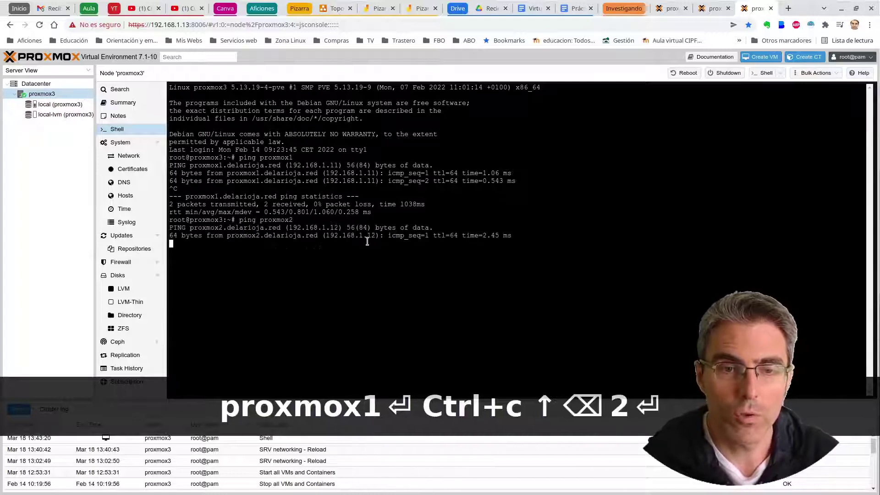
key("ctrl+c")
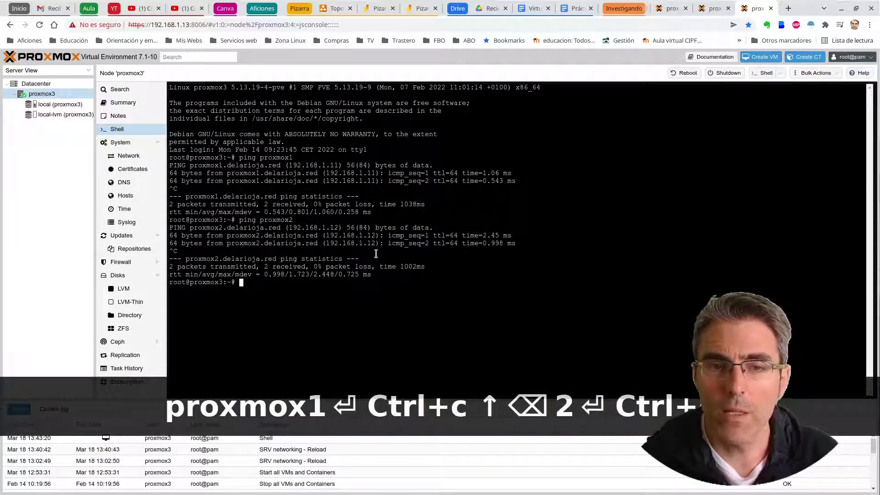
- Ping 192.168.2.12 from proxmox3 with 0% loss, then bring up proxmox2's network list
type("ping ")
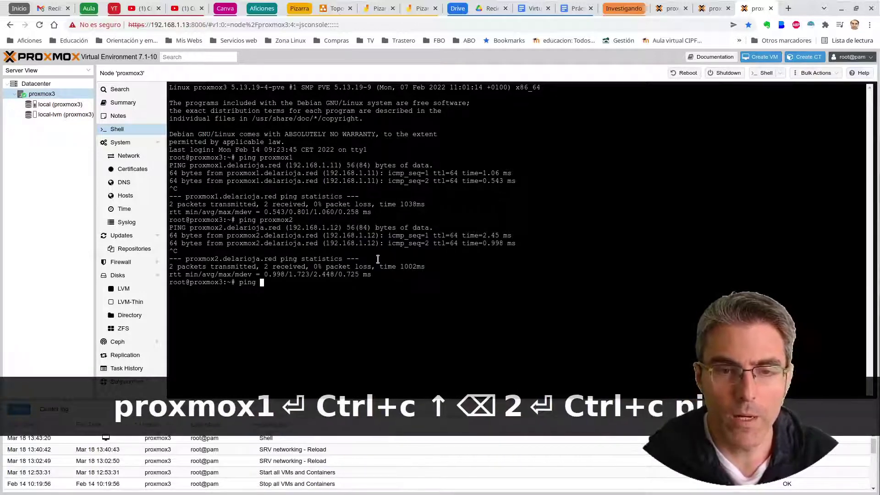
type("192.1")
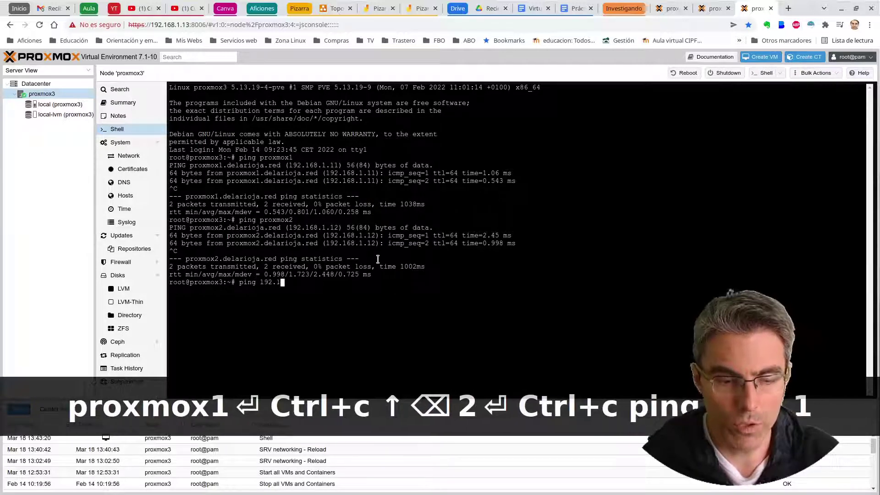
type("68.2.1")
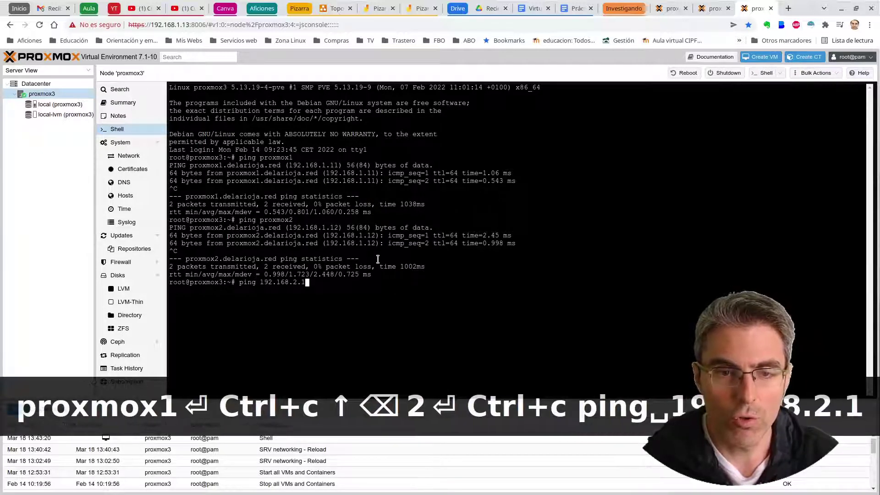
type("2")
key("Return")
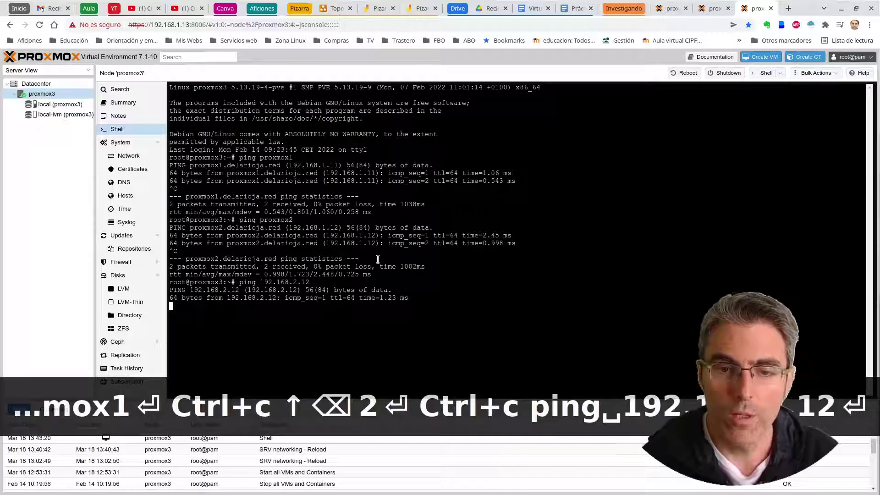
key("ctrl+c")
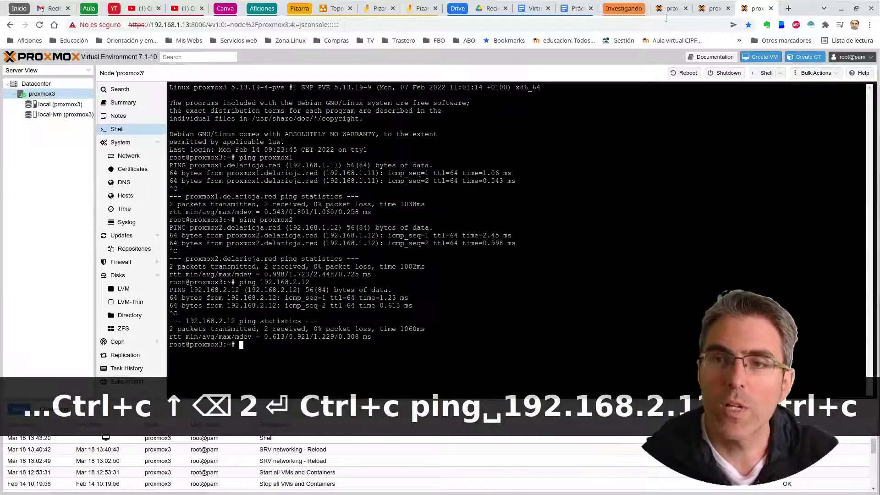
left_click(708, 13)
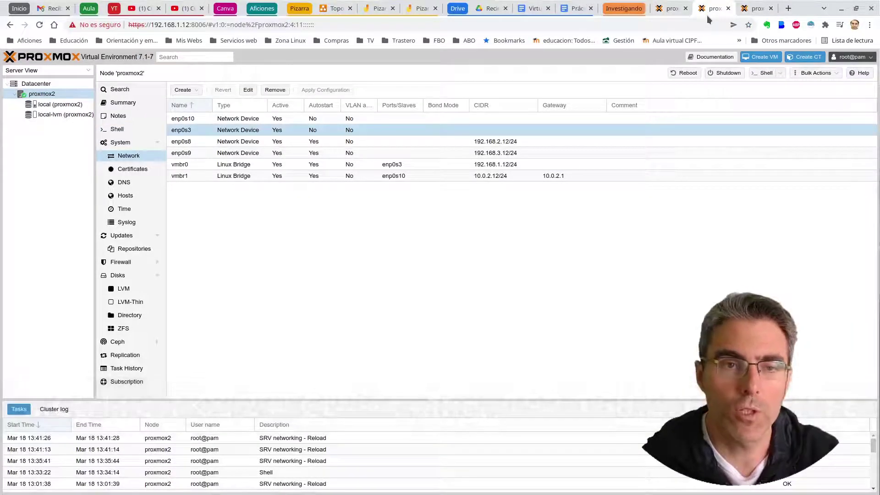